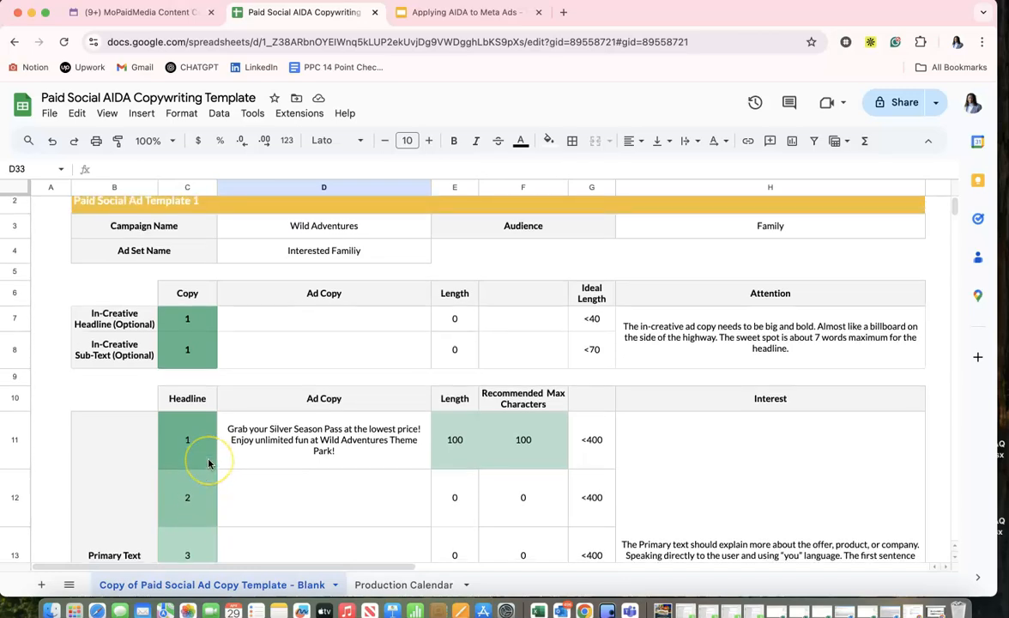
Examine the ad copy template's Attention, Interest, Desire, Supporting Text, Action and URL sections with their character limits.
{"action": "scroll", "coordinate": [206, 450], "scroll_direction": "up", "scroll_amount": 1}
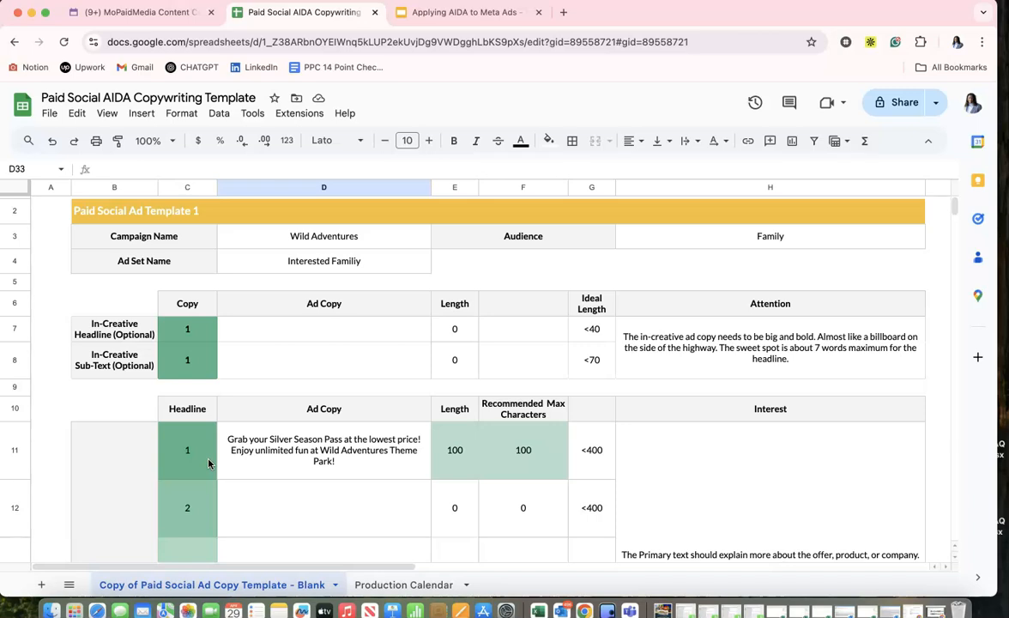
{"action": "scroll", "coordinate": [281, 450], "scroll_direction": "down", "scroll_amount": 4}
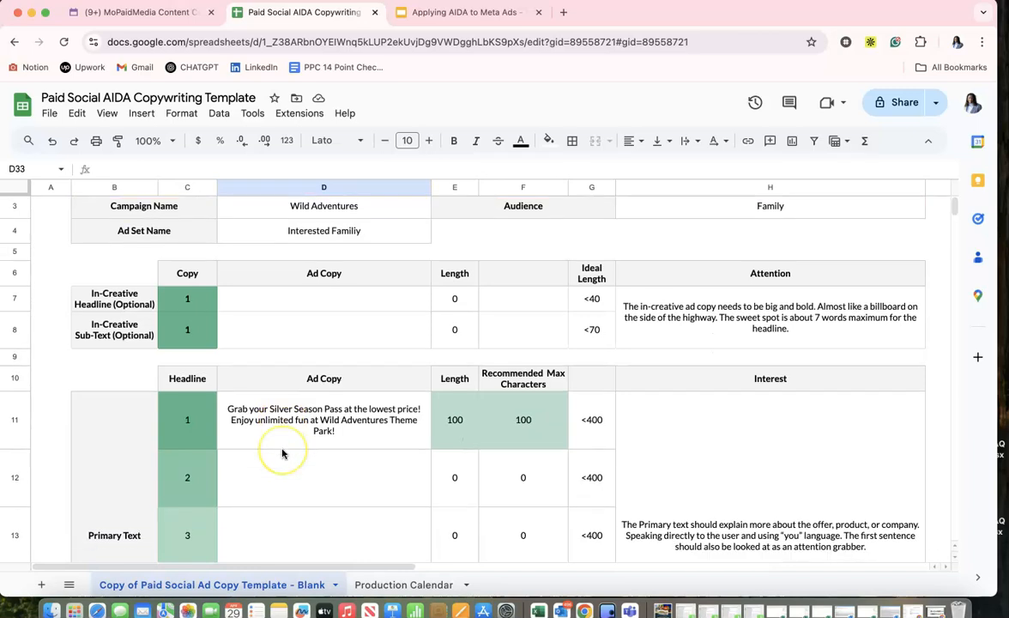
{"action": "scroll", "coordinate": [281, 453], "scroll_direction": "down", "scroll_amount": 7}
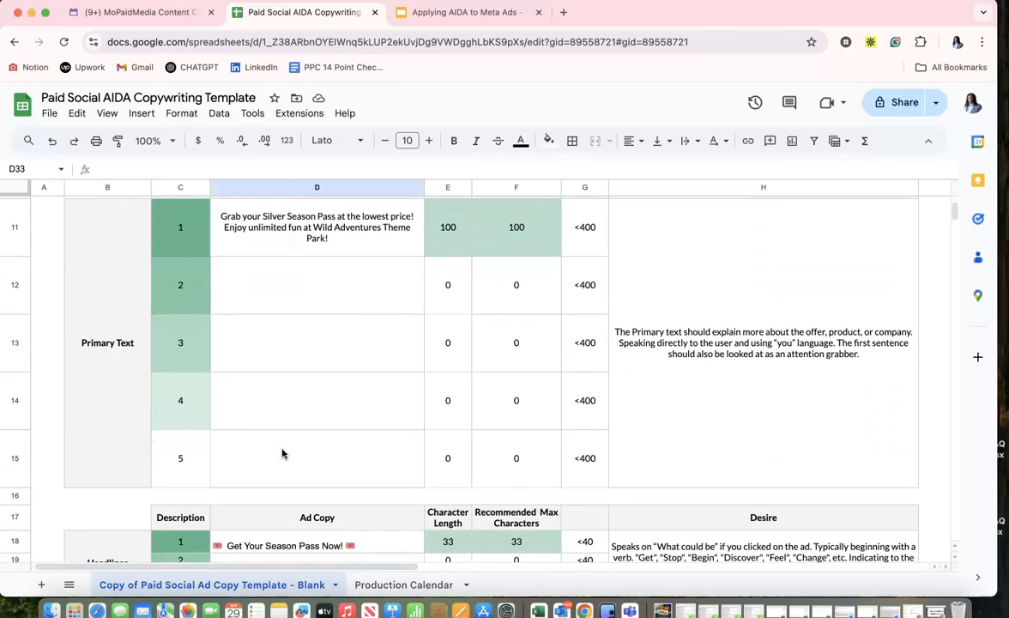
{"action": "scroll", "coordinate": [282, 453], "scroll_direction": "down", "scroll_amount": 8}
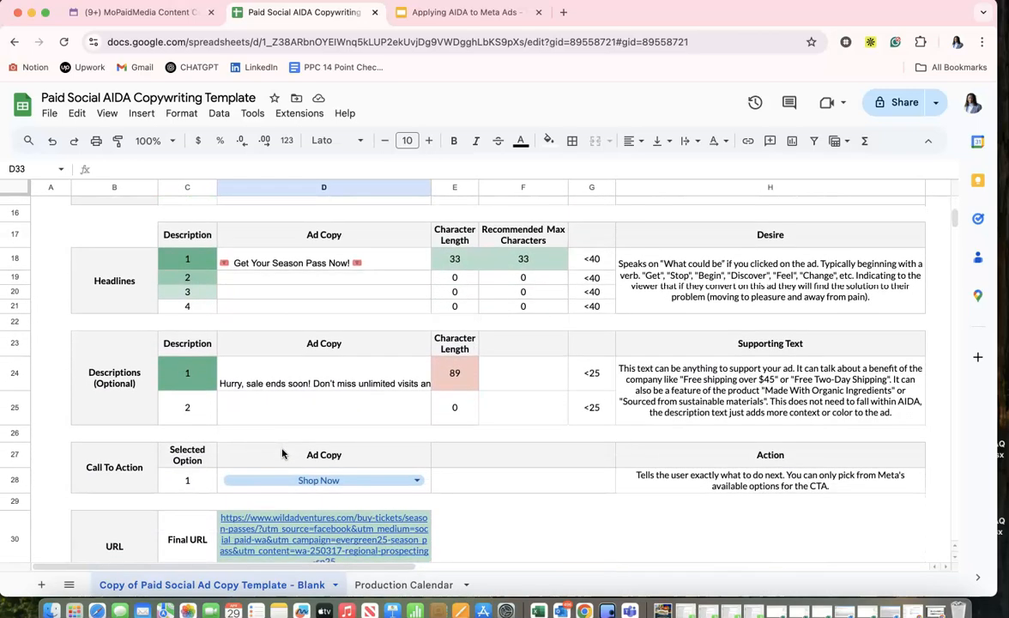
{"action": "scroll", "coordinate": [283, 453], "scroll_direction": "up", "scroll_amount": 20}
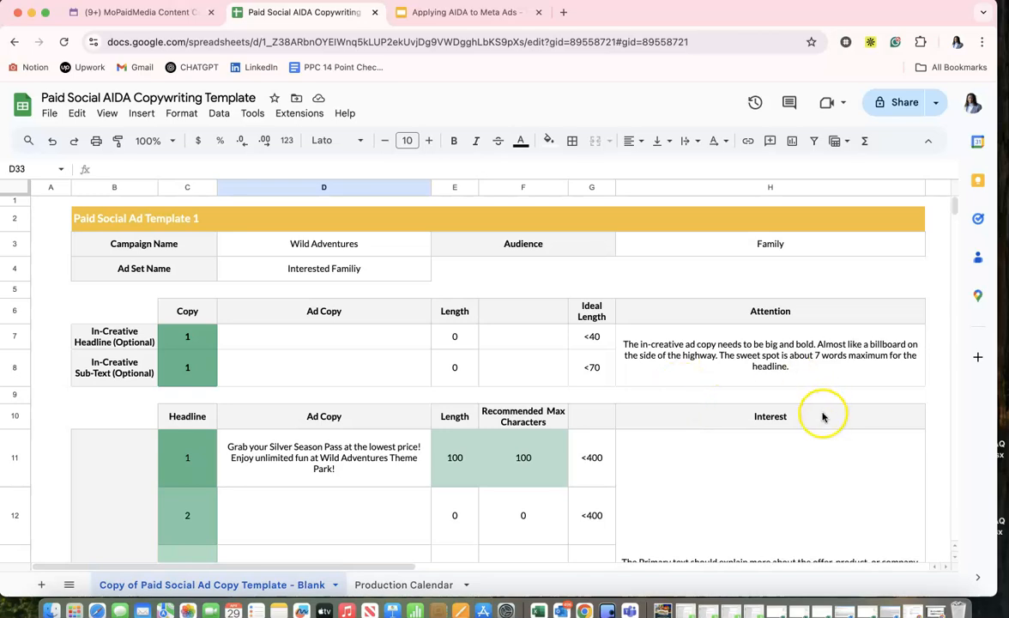
{"action": "scroll", "coordinate": [734, 539], "scroll_direction": "down", "scroll_amount": 20}
{"action": "scroll", "coordinate": [734, 539], "scroll_direction": "up", "scroll_amount": 6}
{"action": "scroll", "coordinate": [734, 539], "scroll_direction": "up", "scroll_amount": 10}
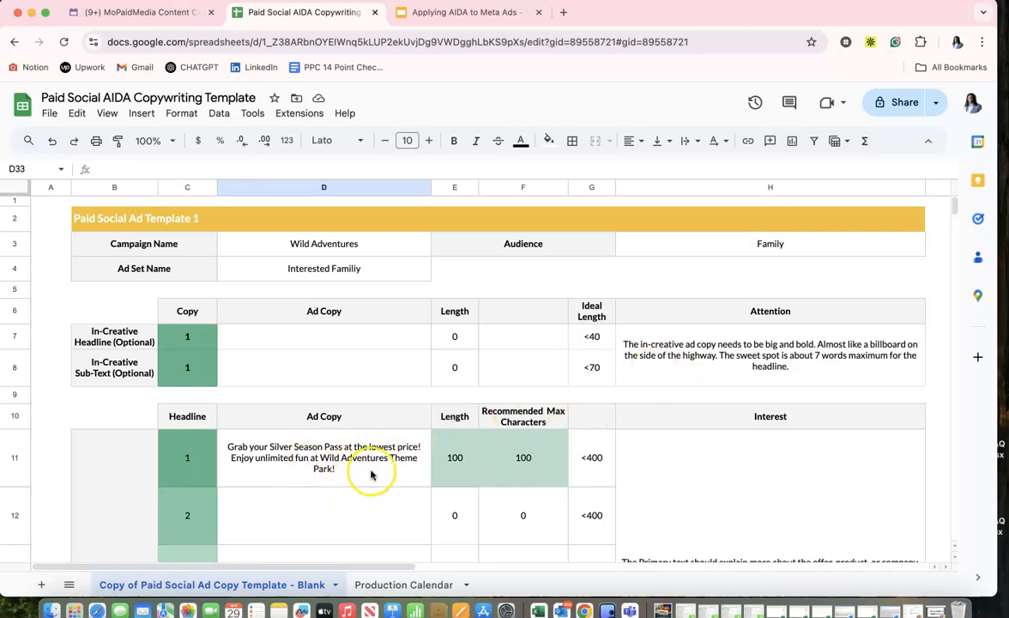
{"action": "scroll", "coordinate": [371, 475], "scroll_direction": "down", "scroll_amount": 3}
{"action": "scroll", "coordinate": [371, 475], "scroll_direction": "down", "scroll_amount": 5}
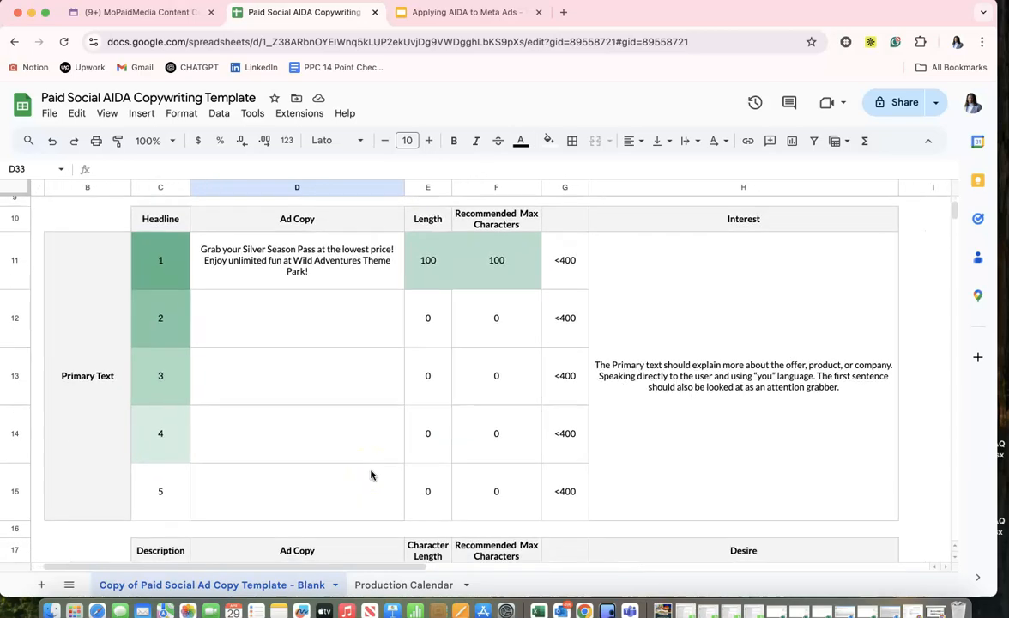
{"action": "scroll", "coordinate": [371, 475], "scroll_direction": "down", "scroll_amount": 7}
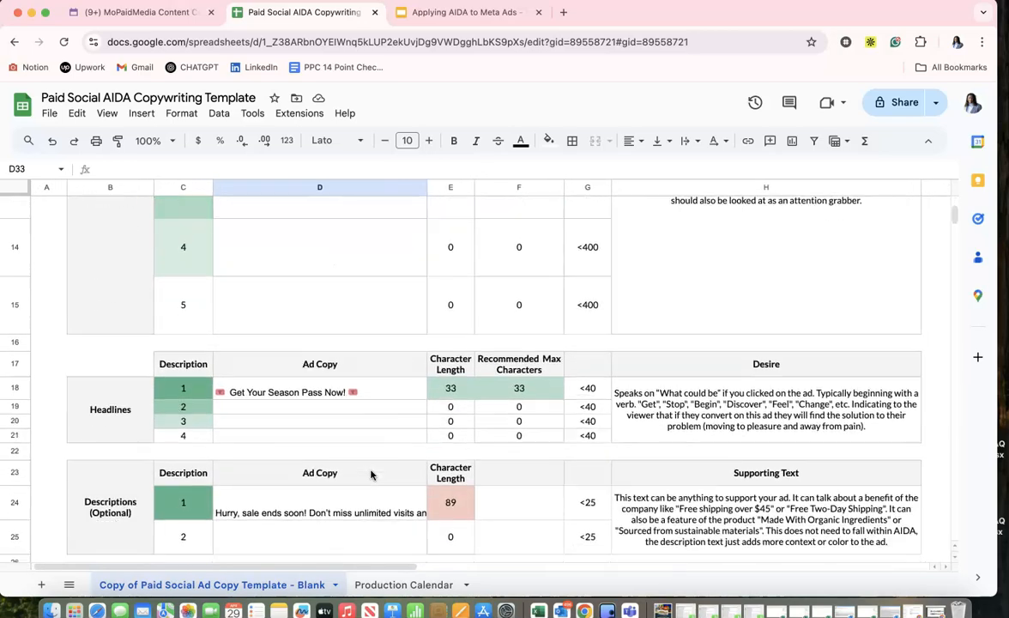
{"action": "scroll", "coordinate": [371, 475], "scroll_direction": "up", "scroll_amount": 15}
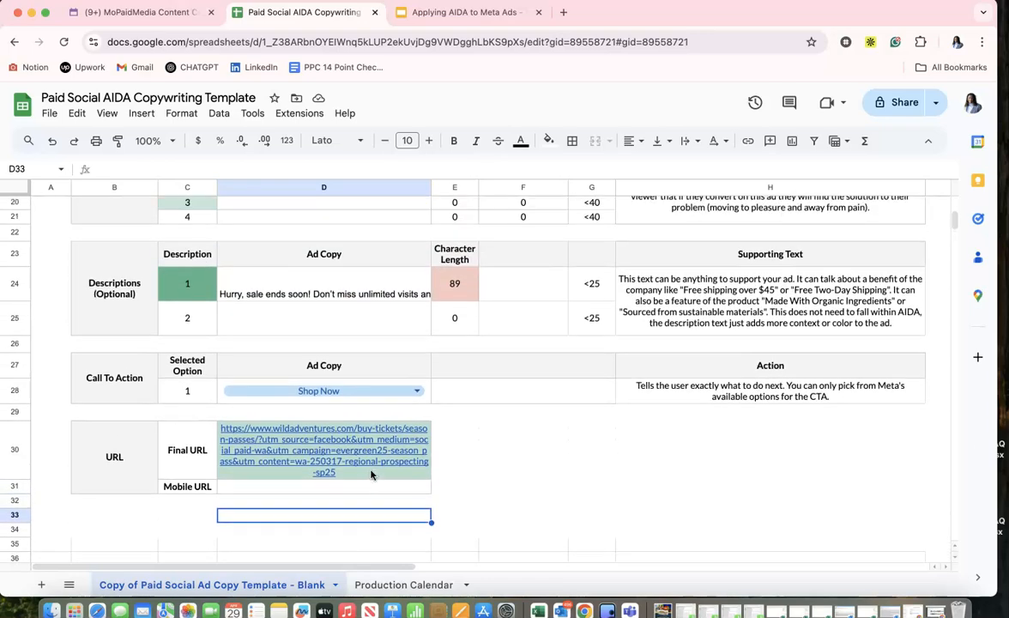
{"action": "scroll", "coordinate": [371, 475], "scroll_direction": "up", "scroll_amount": 3}
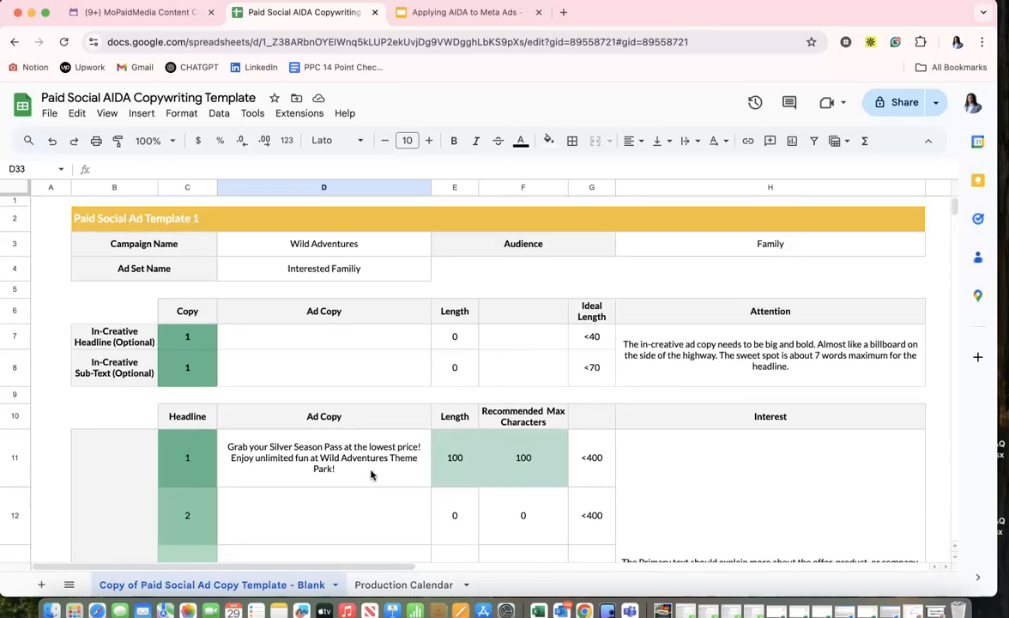
Examine the Wild Adventures Silver Season Pass creative and compare it with the template's primary text, headline, description and call to action.
{"action": "scroll", "coordinate": [739, 379], "scroll_direction": "right", "scroll_amount": 5}
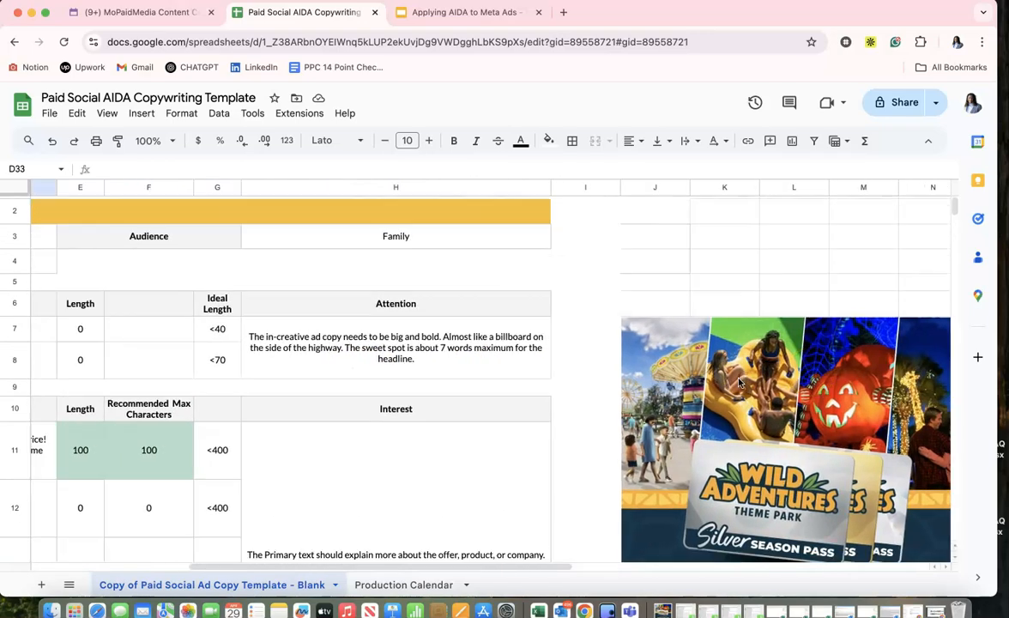
{"action": "scroll", "coordinate": [739, 379], "scroll_direction": "left", "scroll_amount": 4}
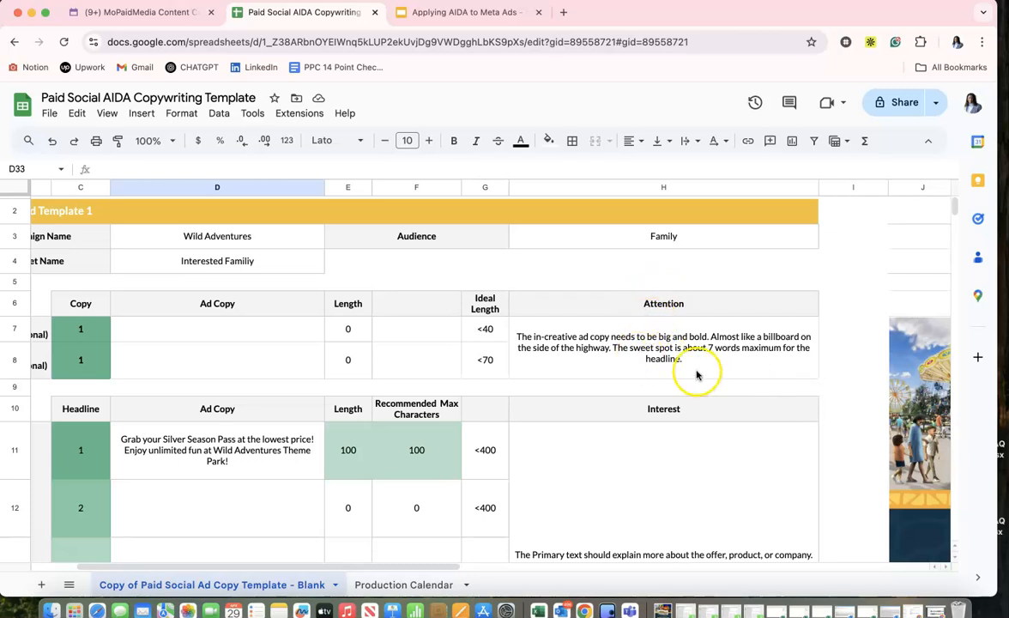
{"action": "scroll", "coordinate": [603, 450], "scroll_direction": "down", "scroll_amount": 10}
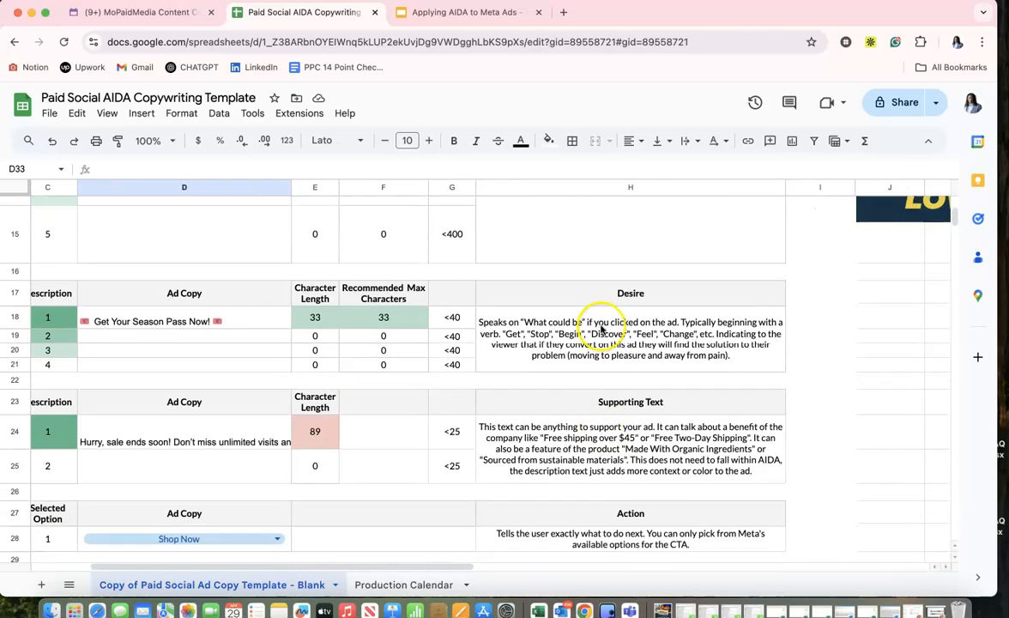
{"action": "scroll", "coordinate": [596, 459], "scroll_direction": "down", "scroll_amount": 1}
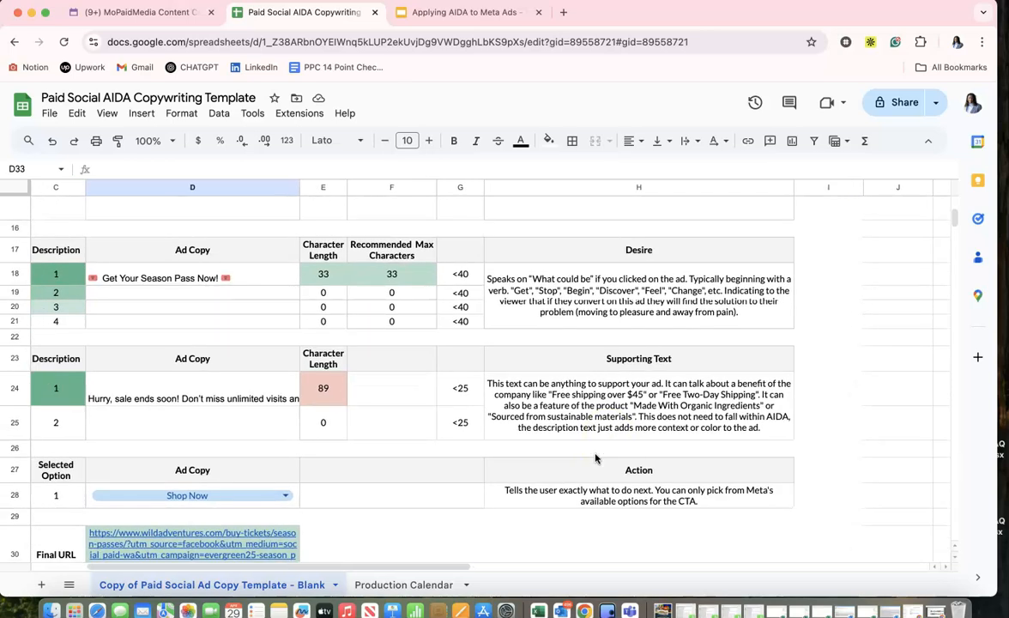
{"action": "scroll", "coordinate": [596, 458], "scroll_direction": "left", "scroll_amount": 2}
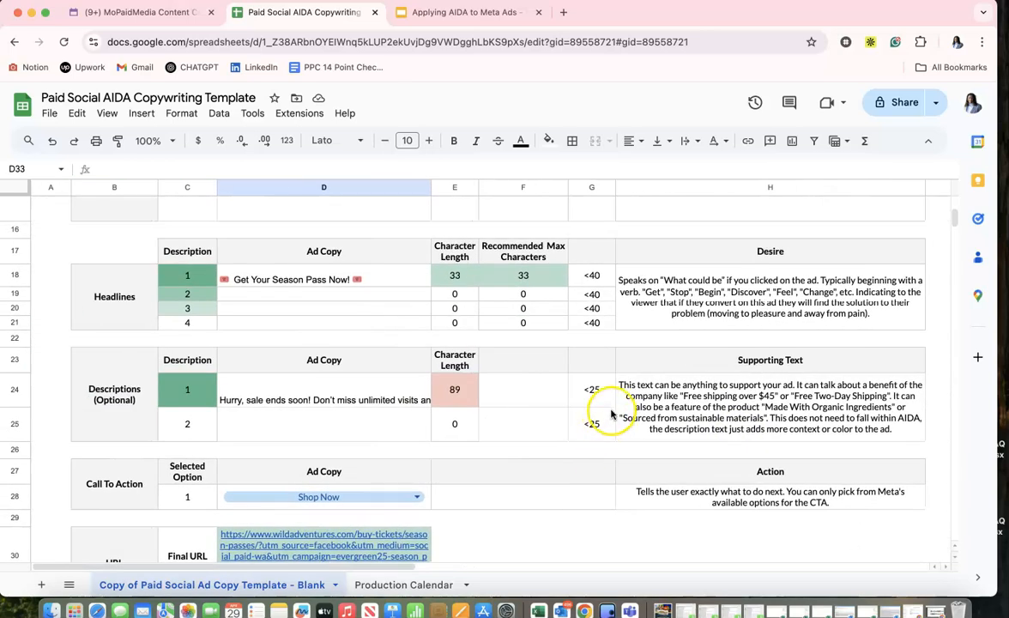
{"action": "scroll", "coordinate": [641, 479], "scroll_direction": "up", "scroll_amount": 10}
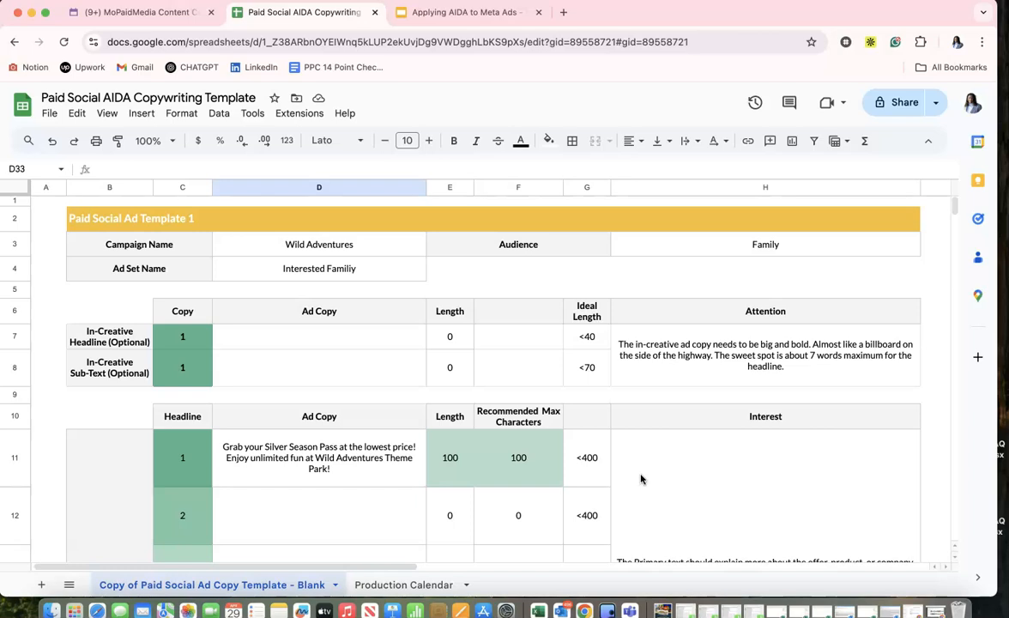
{"action": "scroll", "coordinate": [873, 423], "scroll_direction": "right", "scroll_amount": 7}
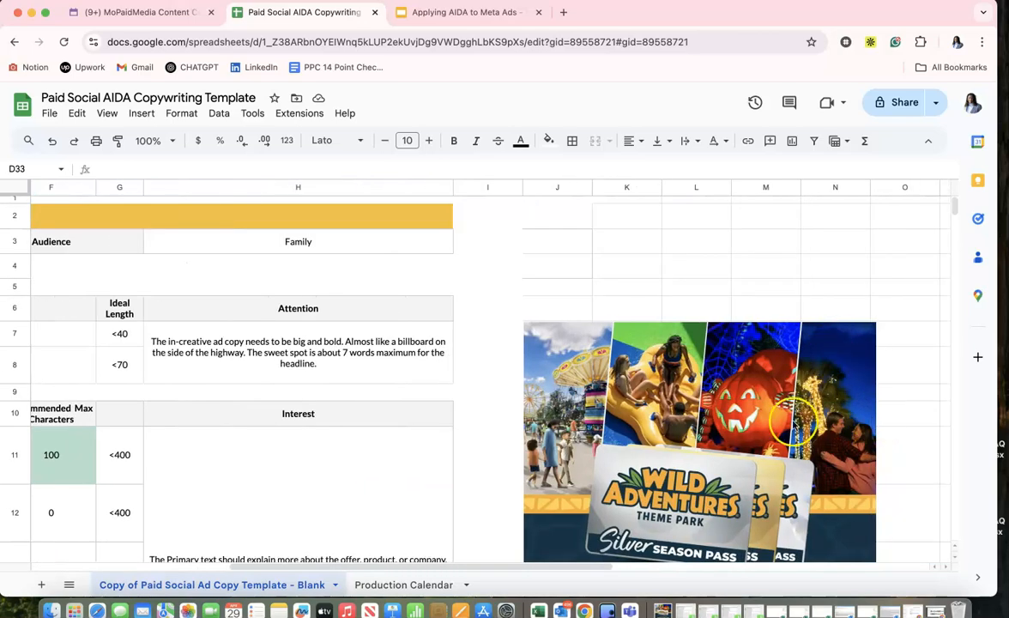
{"action": "scroll", "coordinate": [737, 395], "scroll_direction": "down", "scroll_amount": 3}
{"action": "scroll", "coordinate": [737, 395], "scroll_direction": "right", "scroll_amount": 1}
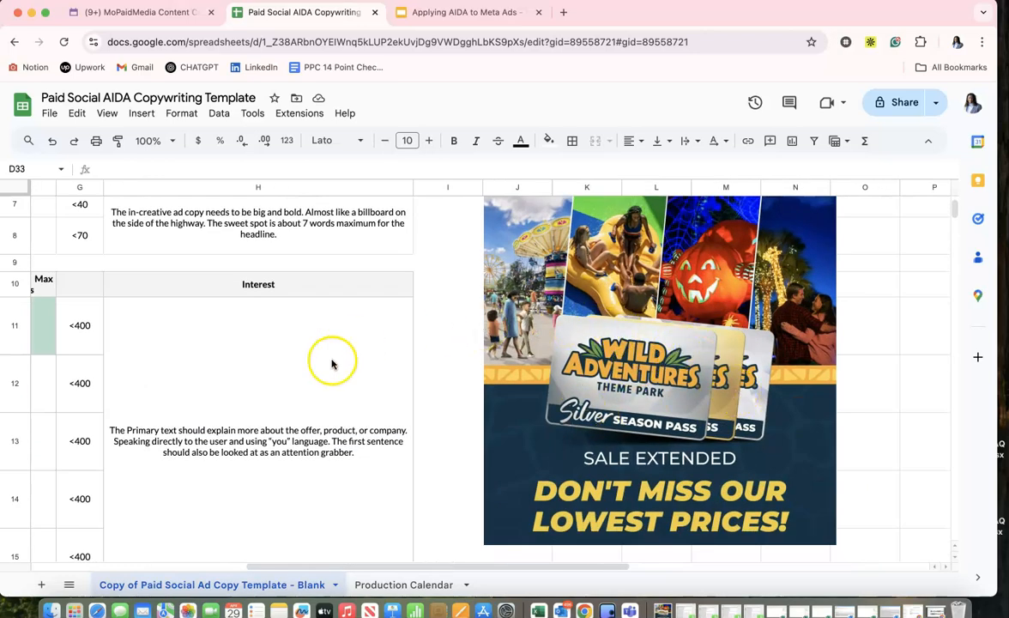
{"action": "scroll", "coordinate": [286, 347], "scroll_direction": "left", "scroll_amount": 5}
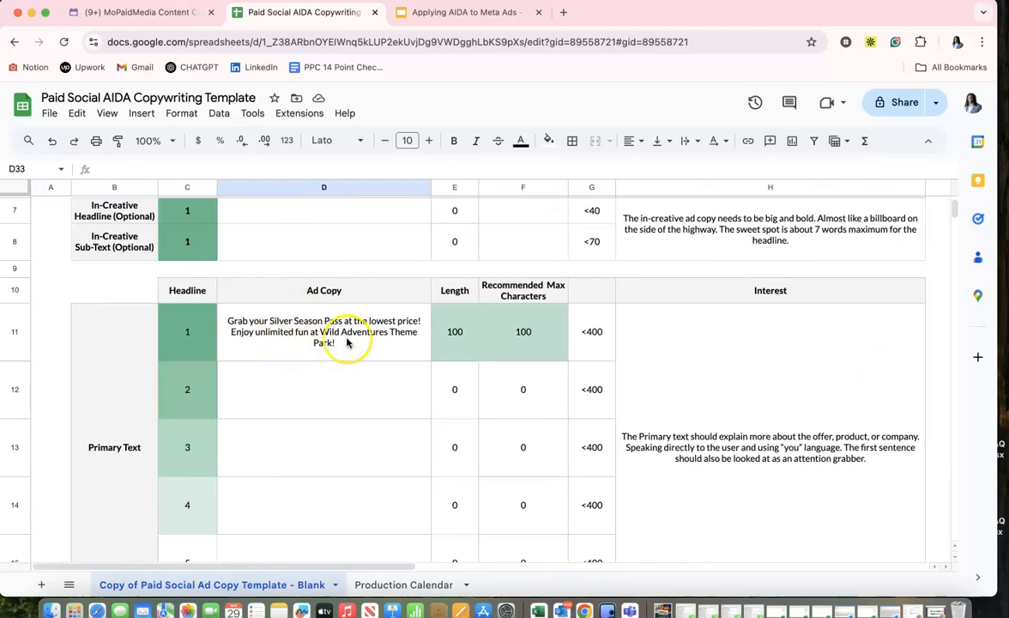
{"action": "scroll", "coordinate": [334, 264], "scroll_direction": "down", "scroll_amount": 1}
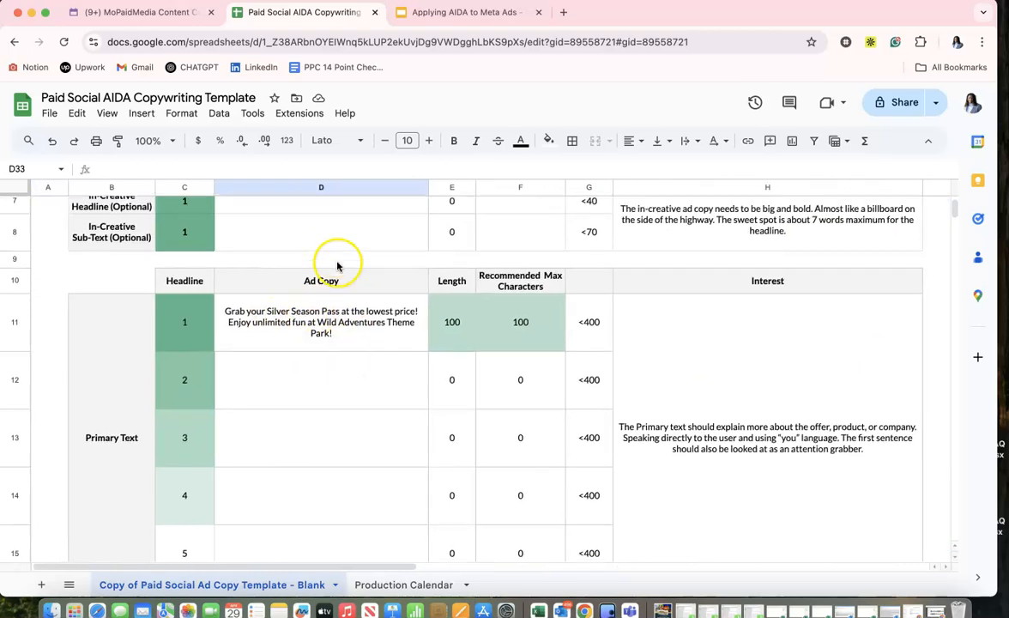
{"action": "scroll", "coordinate": [309, 335], "scroll_direction": "down", "scroll_amount": 5}
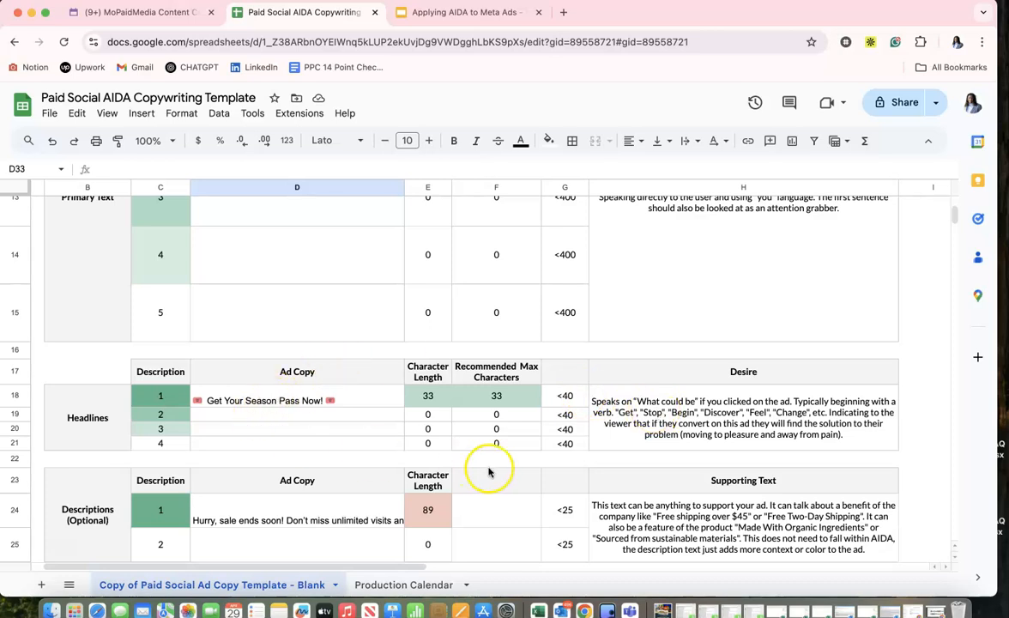
{"action": "scroll", "coordinate": [667, 485], "scroll_direction": "down", "scroll_amount": 3}
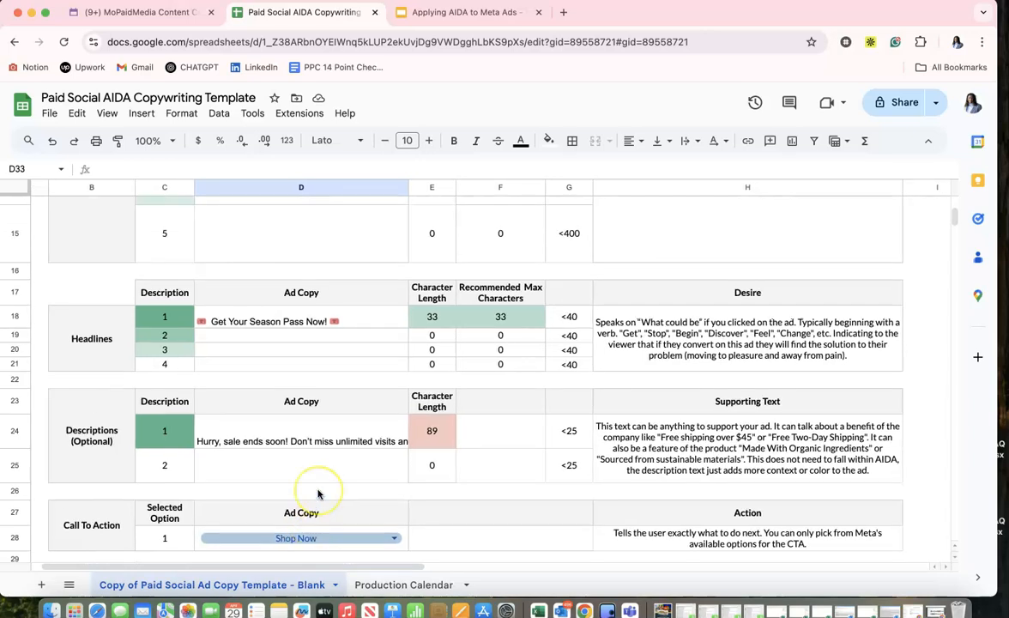
{"action": "scroll", "coordinate": [319, 491], "scroll_direction": "up", "scroll_amount": 5}
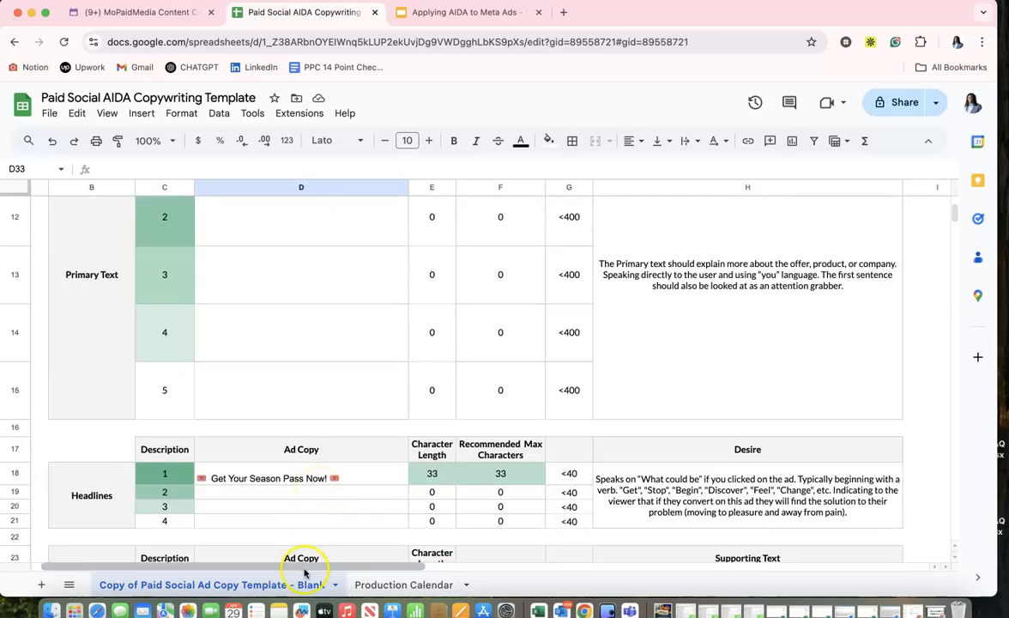
View the Production Calendar sheet and return to the ad copy template sheet.
{"action": "left_click", "coordinate": [391, 584]}
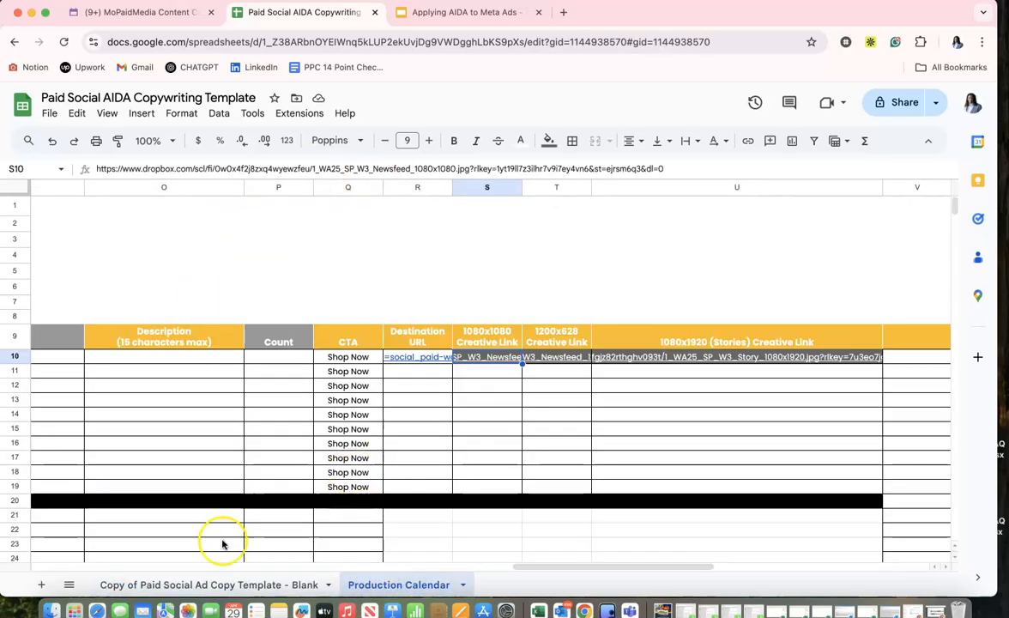
{"action": "left_click", "coordinate": [200, 581]}
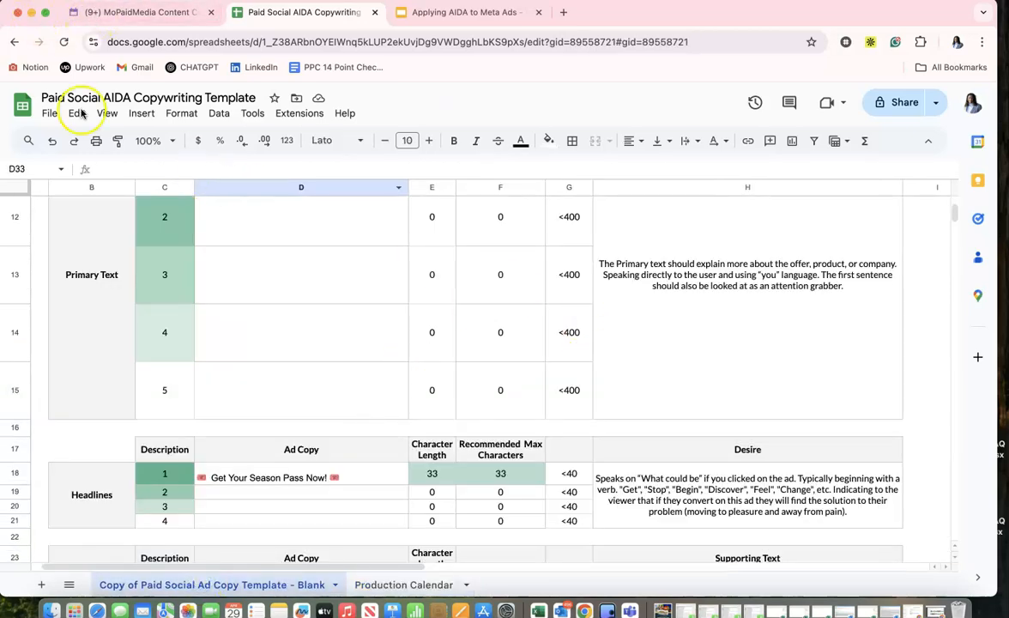
Switch to the Meta Ads Manager browser window and close the creative setup dialog for replacing media.
{"action": "left_click", "coordinate": [31, 12]}
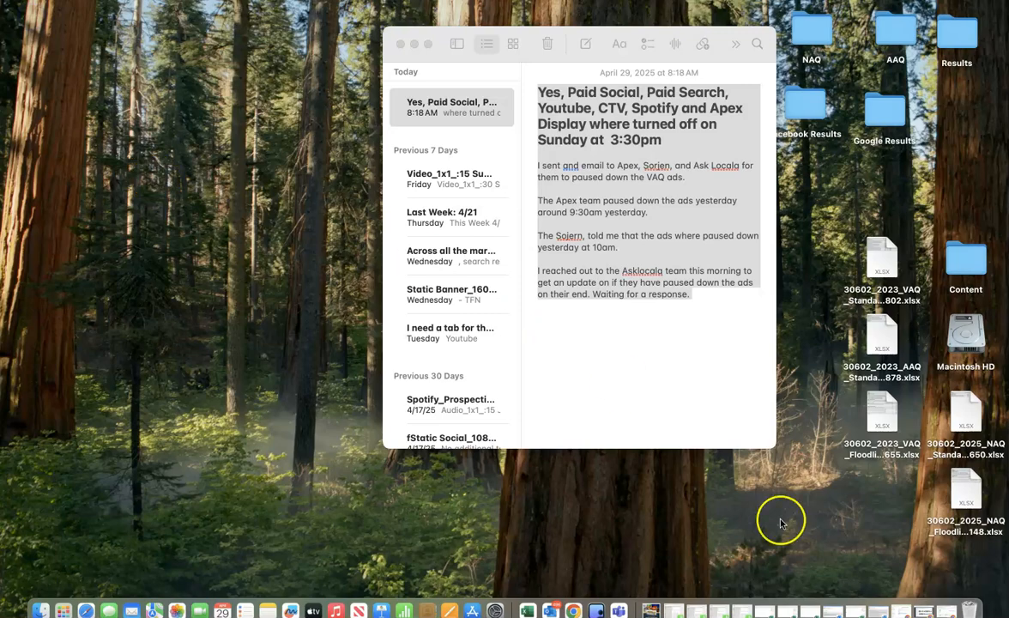
{"action": "left_click", "coordinate": [934, 612]}
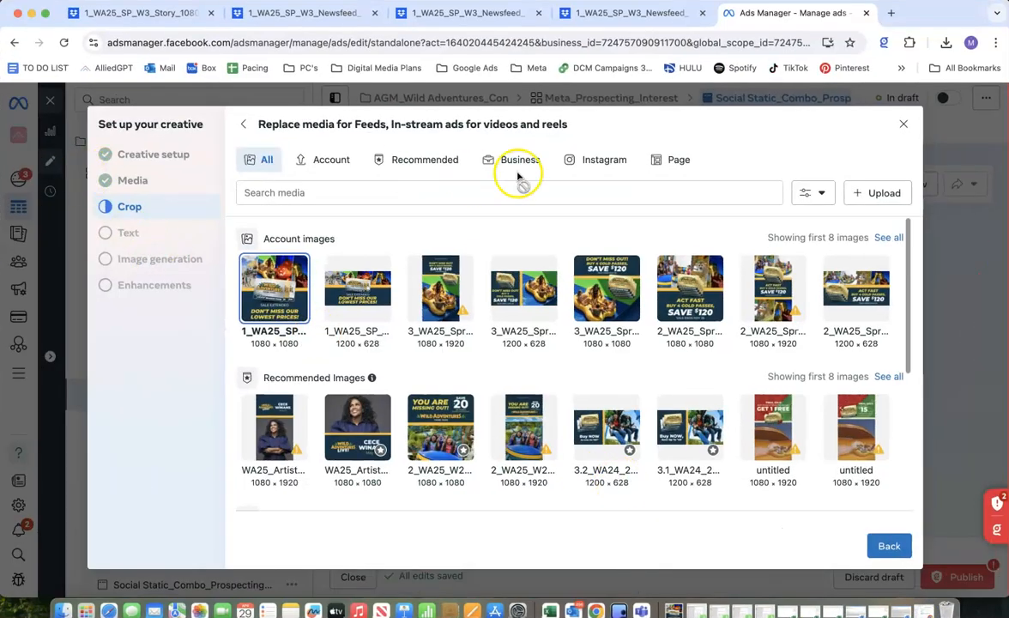
{"action": "left_click", "coordinate": [903, 124]}
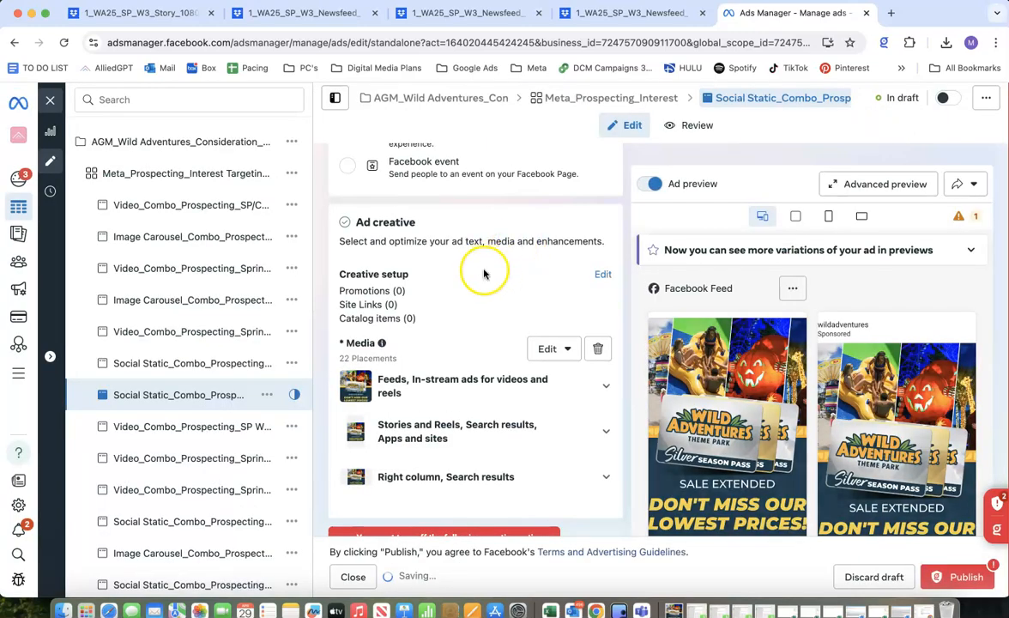
Highlight the full ad name of the draft Social Static prospecting ad.
{"action": "scroll", "coordinate": [483, 273], "scroll_direction": "up", "scroll_amount": 10}
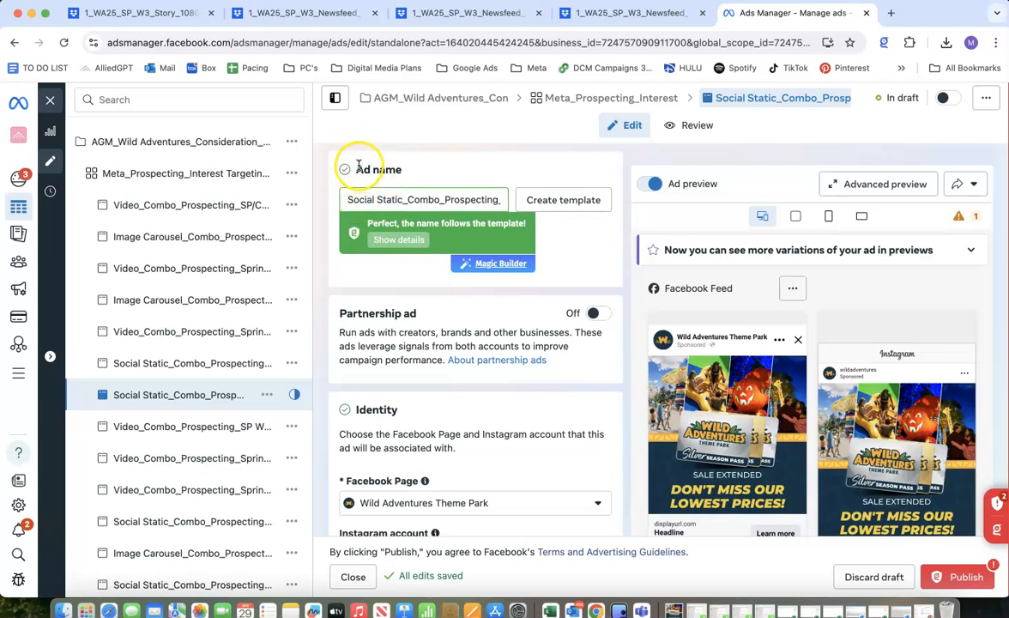
{"action": "left_click_drag", "start_coordinate": [347, 199], "coordinate": [496, 234]}
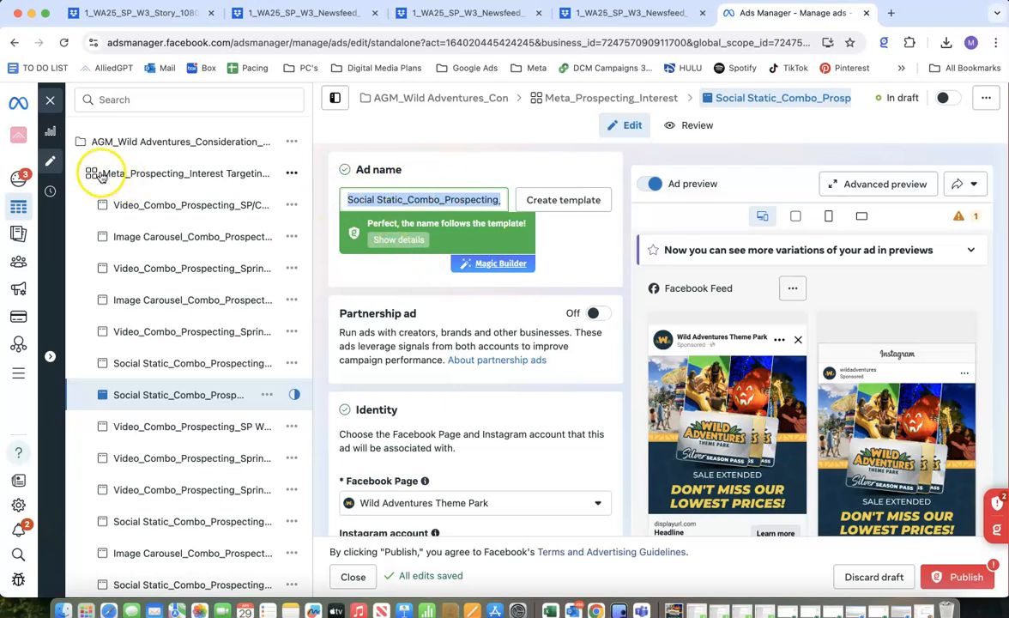
Close the ad editor and examine the naming of the prospecting ads in the ads list.
{"action": "left_click", "coordinate": [48, 101]}
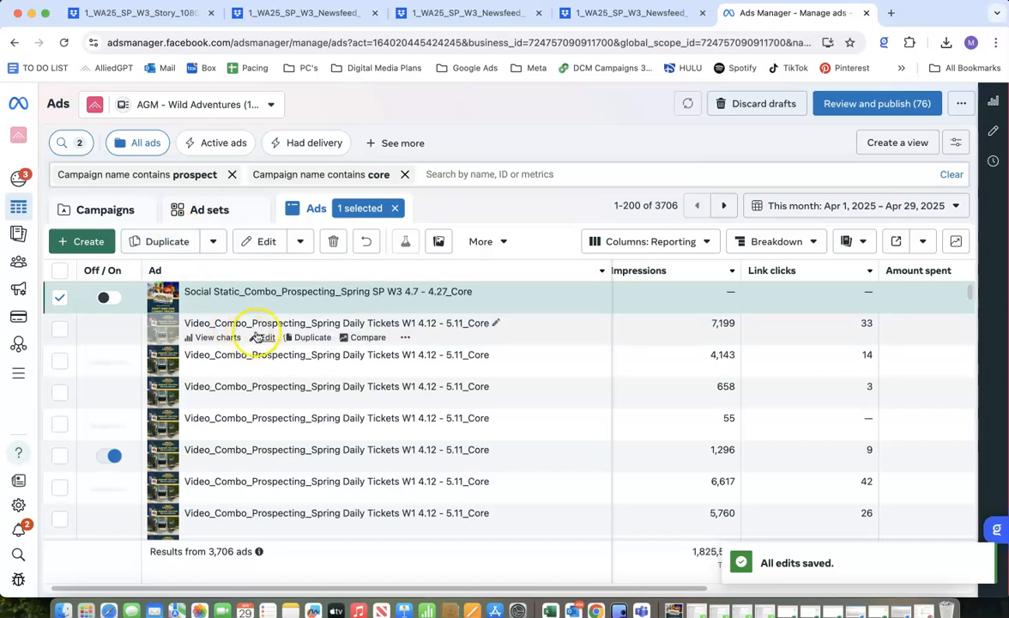
{"action": "scroll", "coordinate": [243, 466], "scroll_direction": "down", "scroll_amount": 3}
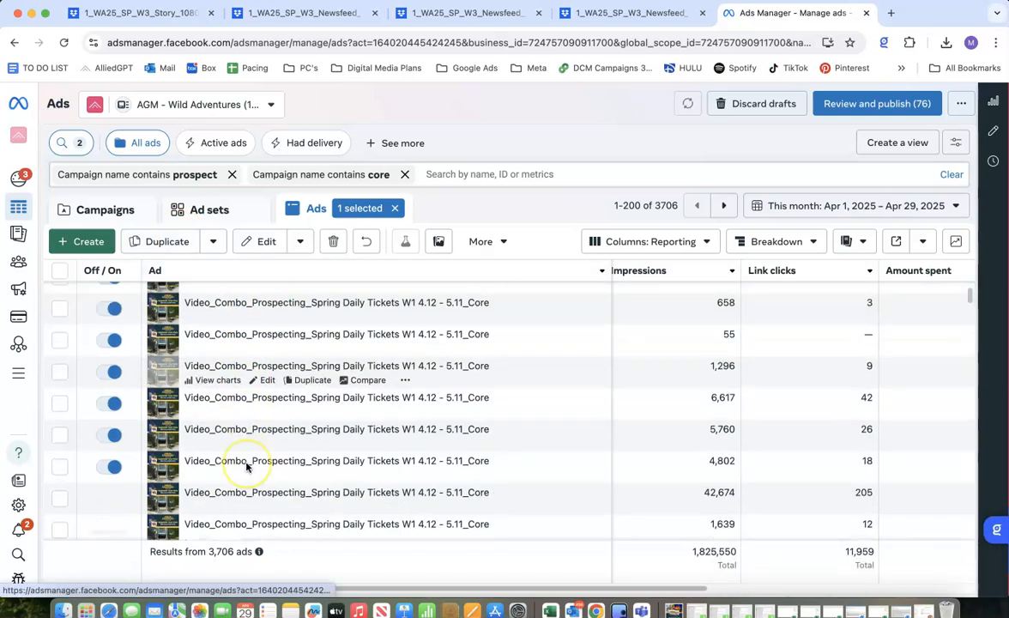
{"action": "scroll", "coordinate": [243, 466], "scroll_direction": "up", "scroll_amount": 3}
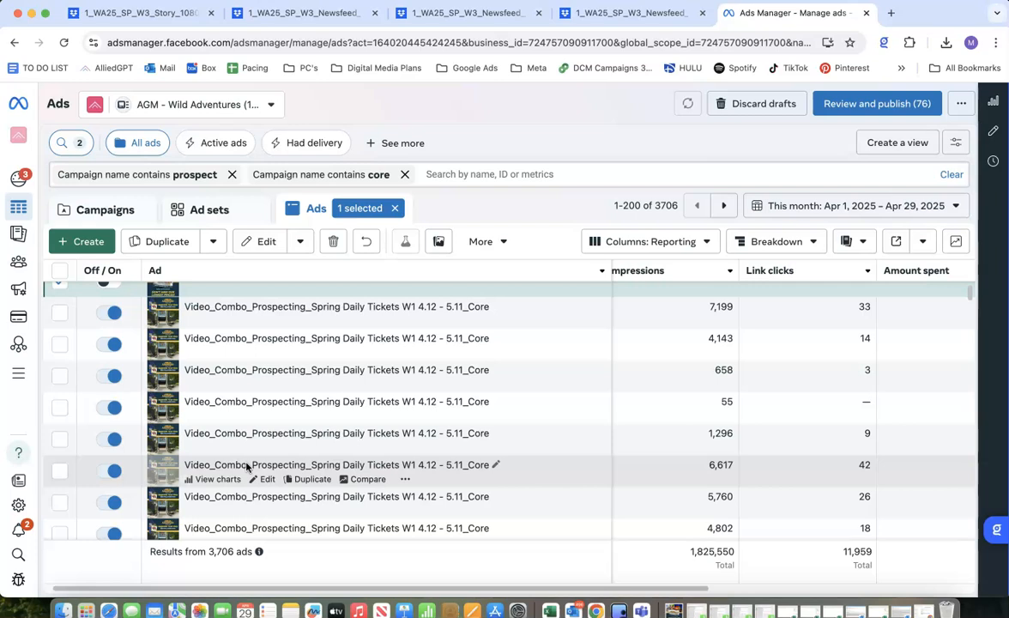
{"action": "scroll", "coordinate": [247, 466], "scroll_direction": "up", "scroll_amount": 1}
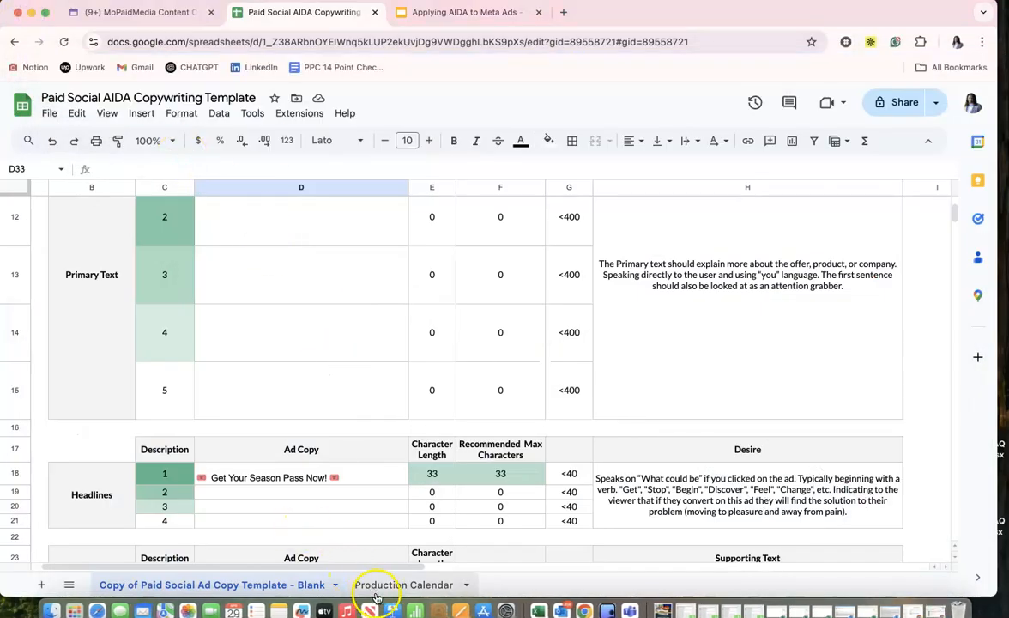
Open the Production Calendar sheet and set the asset type of the first calendar row to Social Static.
{"action": "left_click", "coordinate": [387, 586]}
{"action": "scroll", "coordinate": [335, 491], "scroll_direction": "left", "scroll_amount": 10}
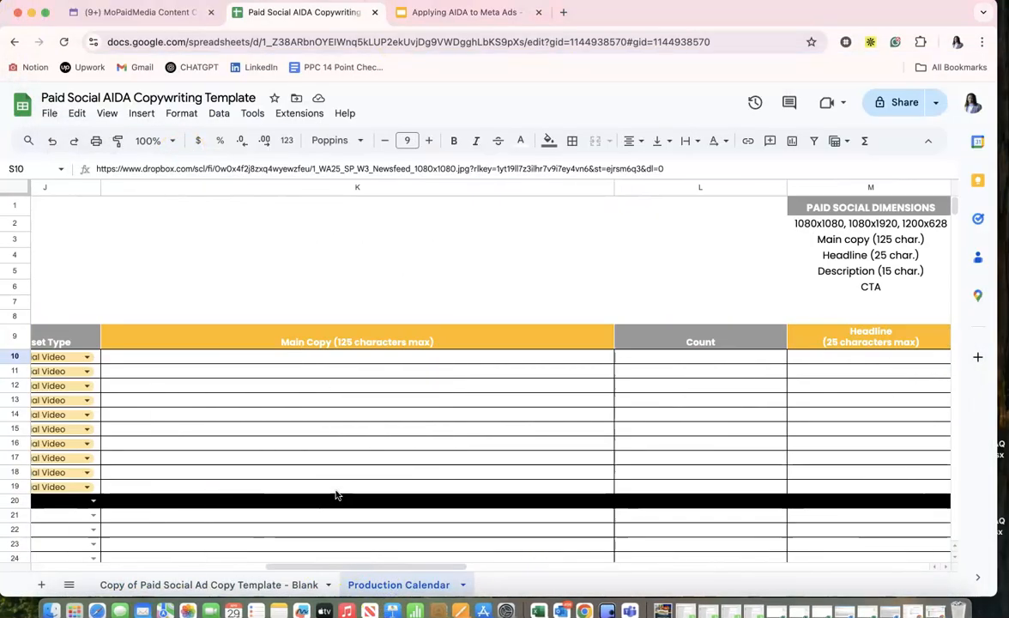
{"action": "scroll", "coordinate": [326, 455], "scroll_direction": "left", "scroll_amount": 1}
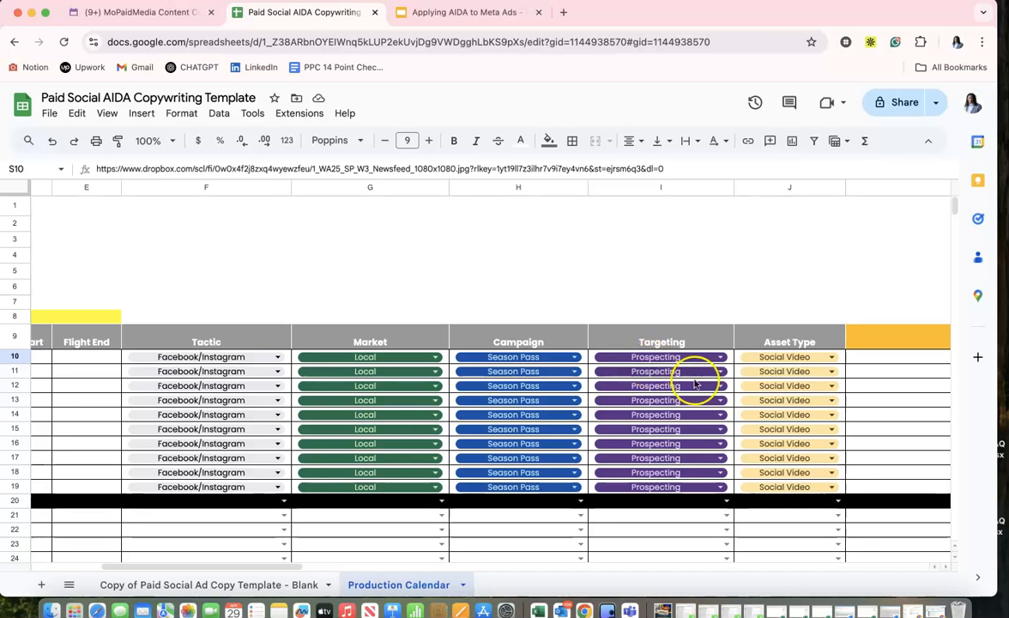
{"action": "left_click", "coordinate": [782, 360]}
{"action": "left_click", "coordinate": [767, 401]}
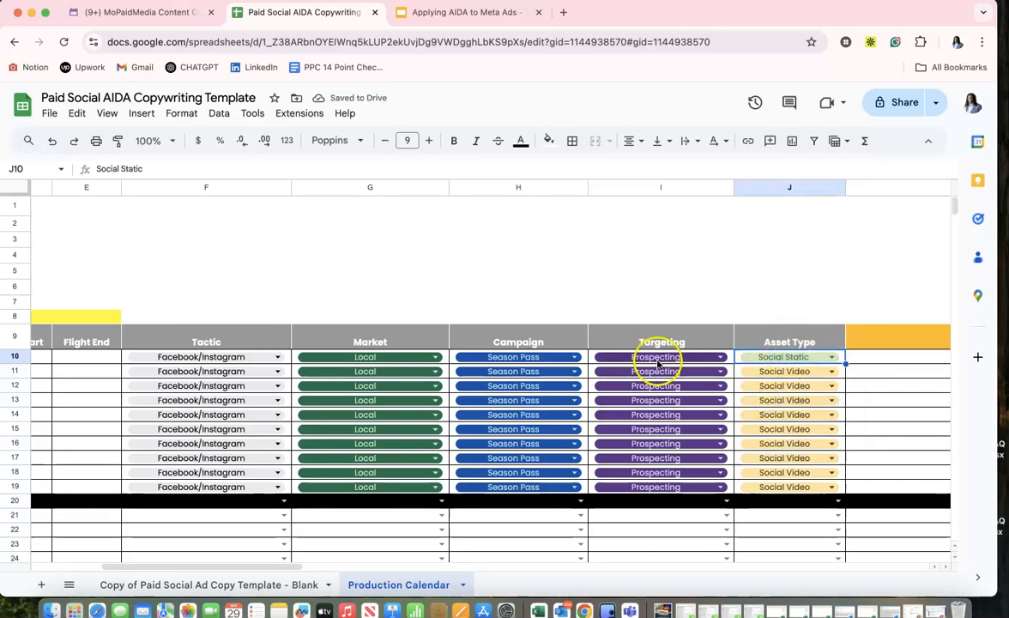
Switch to the Meta Ads Manager browser window and open the draft Social Static prospecting ad for editing.
{"action": "scroll", "coordinate": [205, 364], "scroll_direction": "left", "scroll_amount": 1}
{"action": "scroll", "coordinate": [204, 364], "scroll_direction": "left", "scroll_amount": 5}
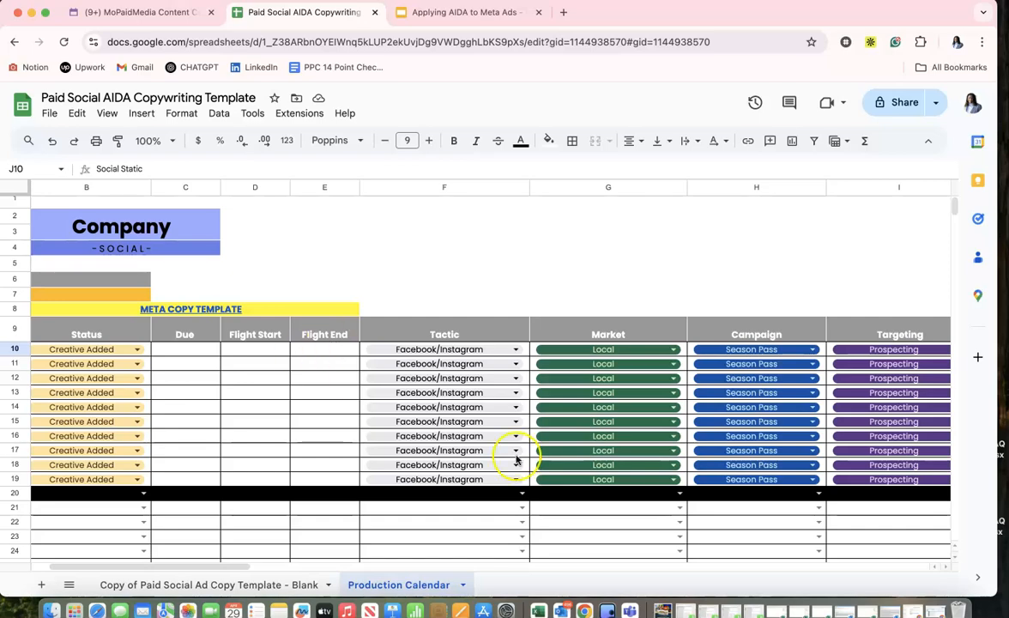
{"action": "left_click", "coordinate": [31, 13]}
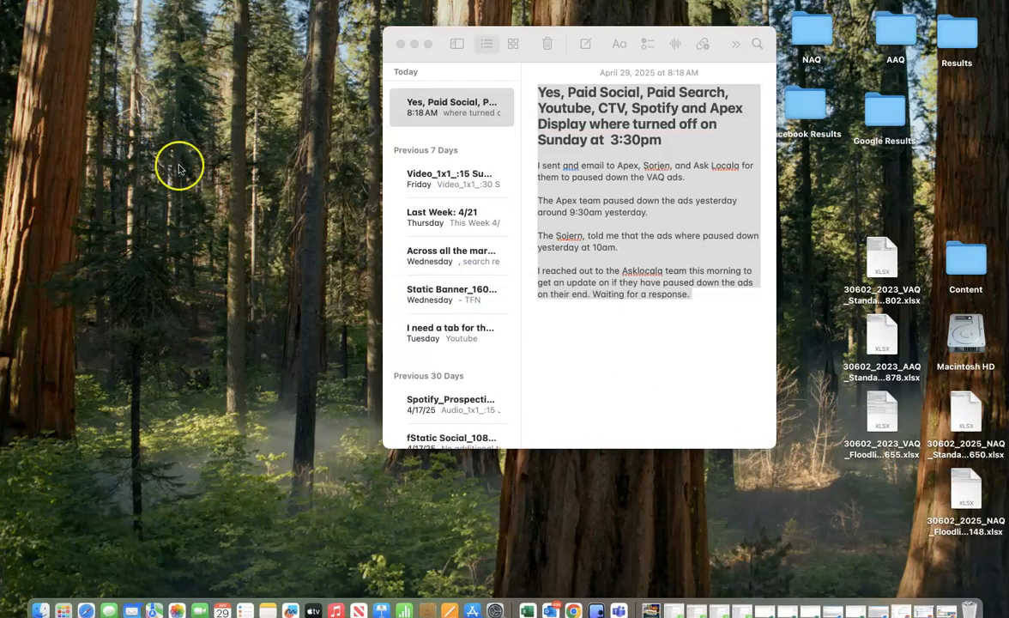
{"action": "left_click", "coordinate": [922, 611]}
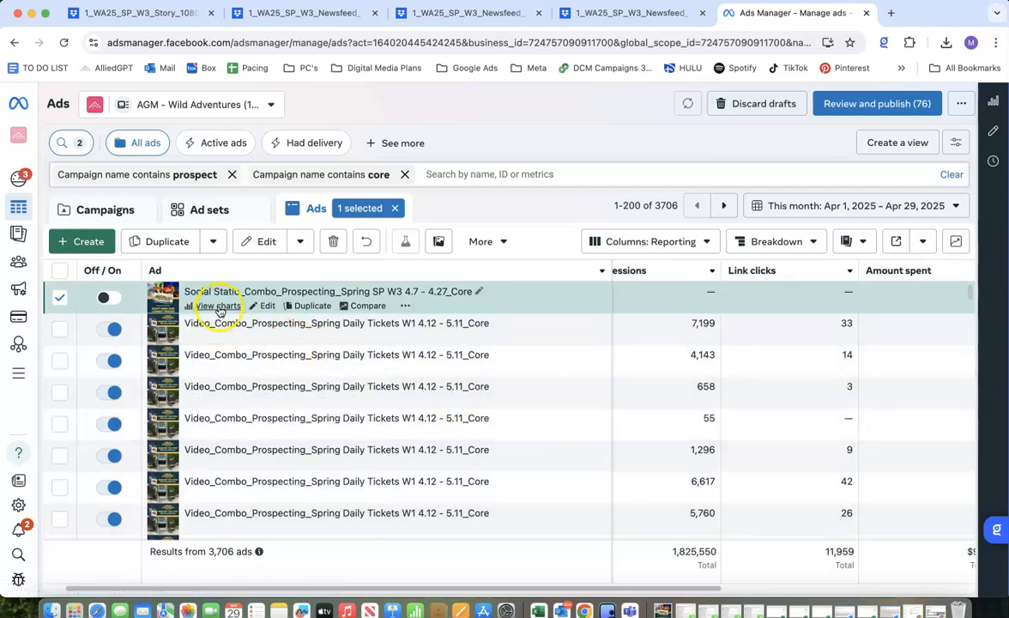
{"action": "left_click", "coordinate": [261, 305]}
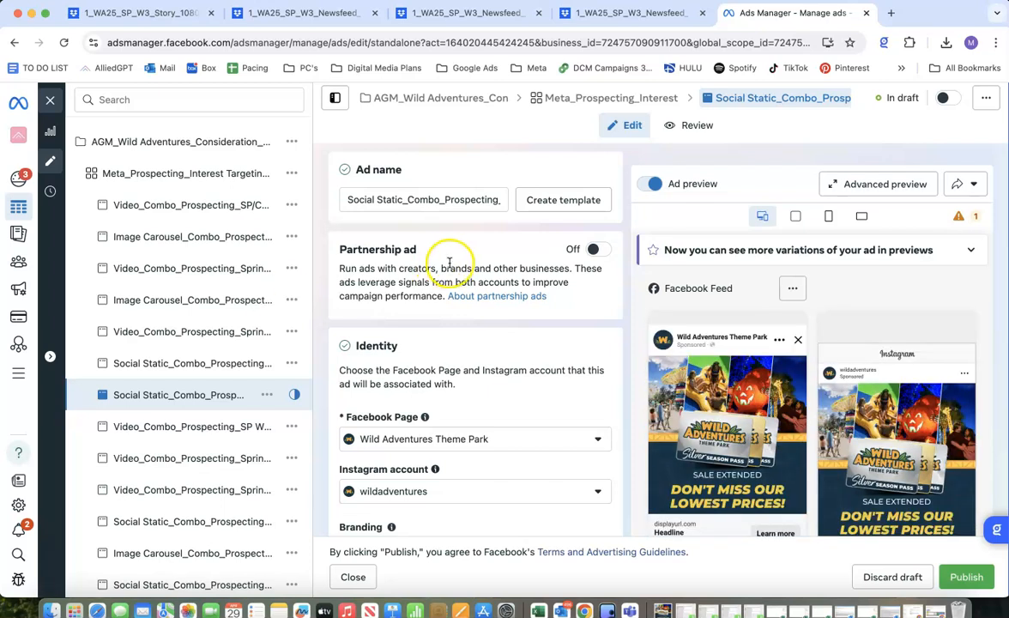
Review the ad's identity settings and view the list of available Facebook Pages without changing the selection.
{"action": "scroll", "coordinate": [620, 245], "scroll_direction": "up", "scroll_amount": 1}
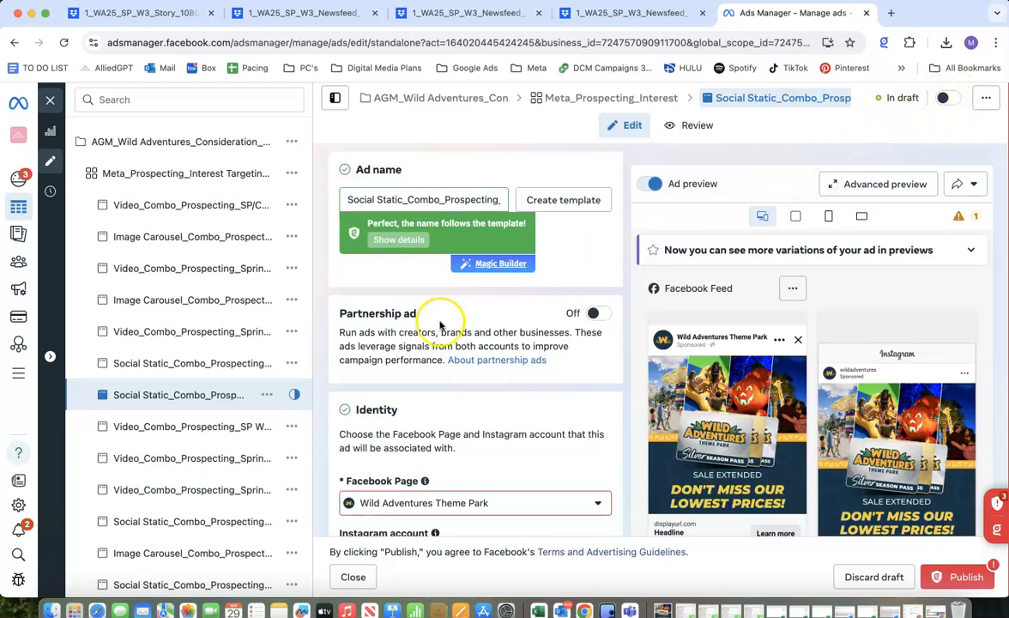
{"action": "scroll", "coordinate": [411, 369], "scroll_direction": "down", "scroll_amount": 5}
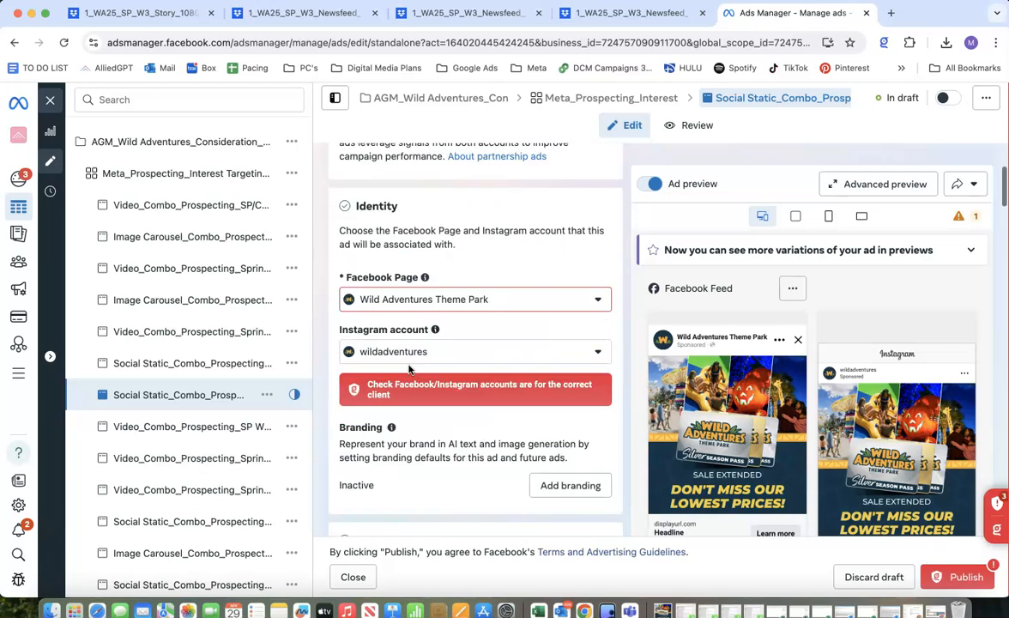
{"action": "left_click", "coordinate": [365, 309]}
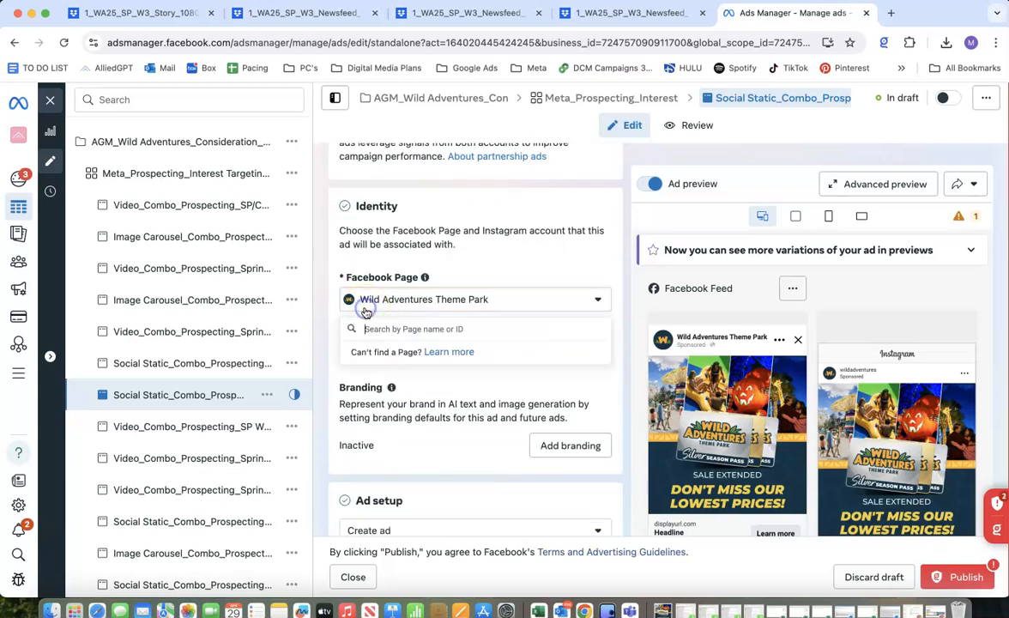
{"action": "left_click", "coordinate": [469, 296]}
Examine the media setup and format options in the ad setup section.
{"action": "scroll", "coordinate": [466, 261], "scroll_direction": "down", "scroll_amount": 3}
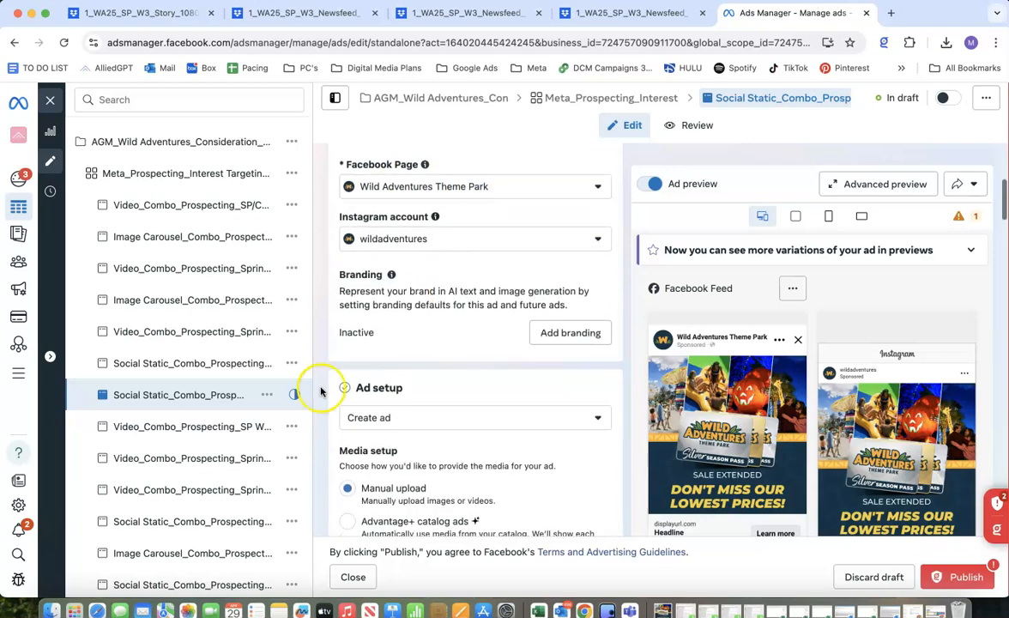
{"action": "scroll", "coordinate": [351, 433], "scroll_direction": "down", "scroll_amount": 2}
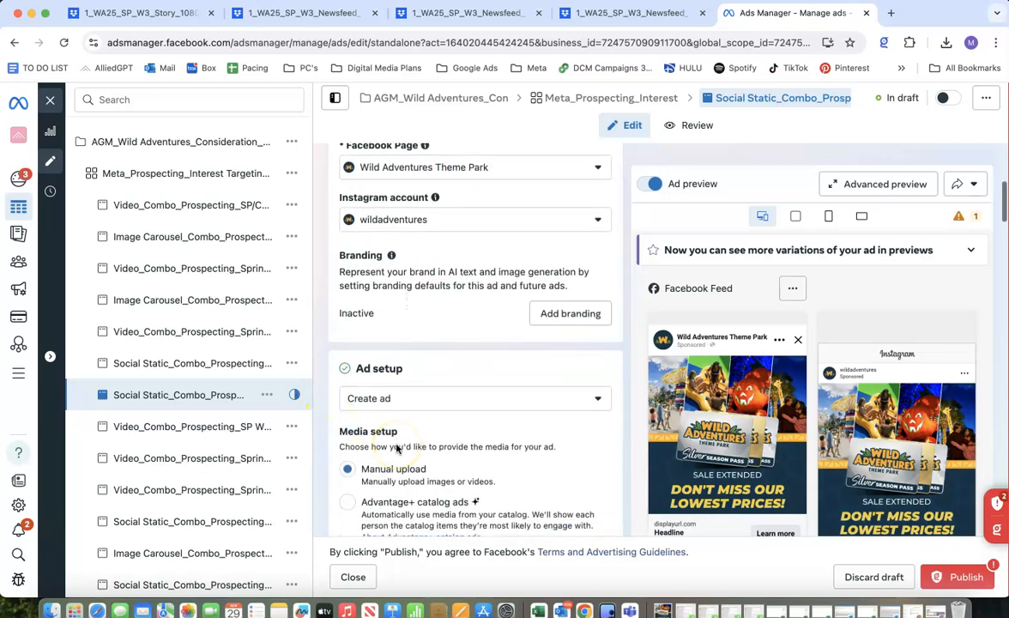
{"action": "scroll", "coordinate": [397, 448], "scroll_direction": "down", "scroll_amount": 3}
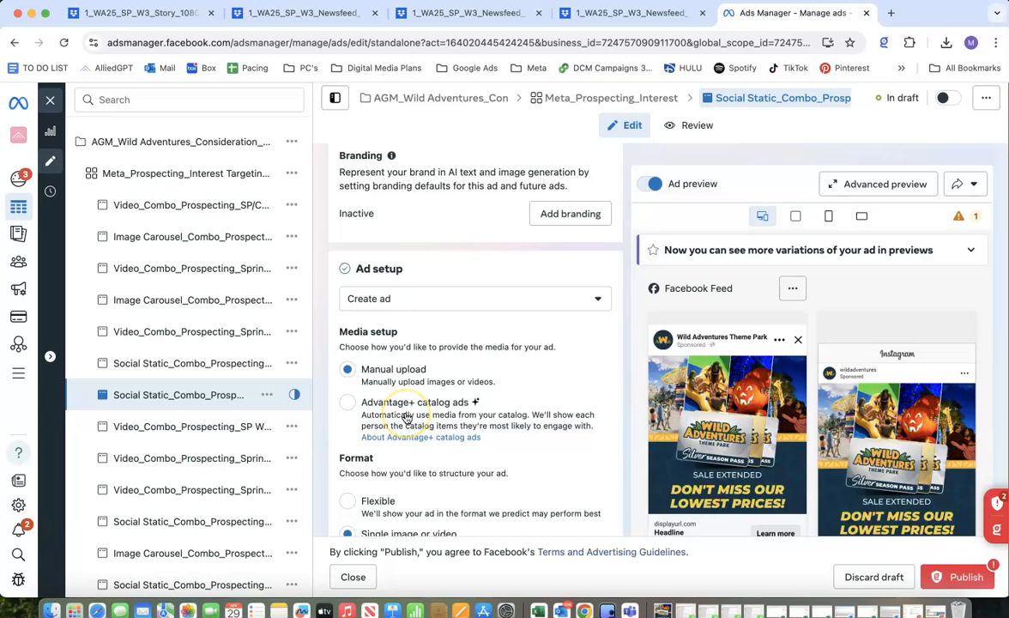
{"action": "scroll", "coordinate": [407, 418], "scroll_direction": "down", "scroll_amount": 2}
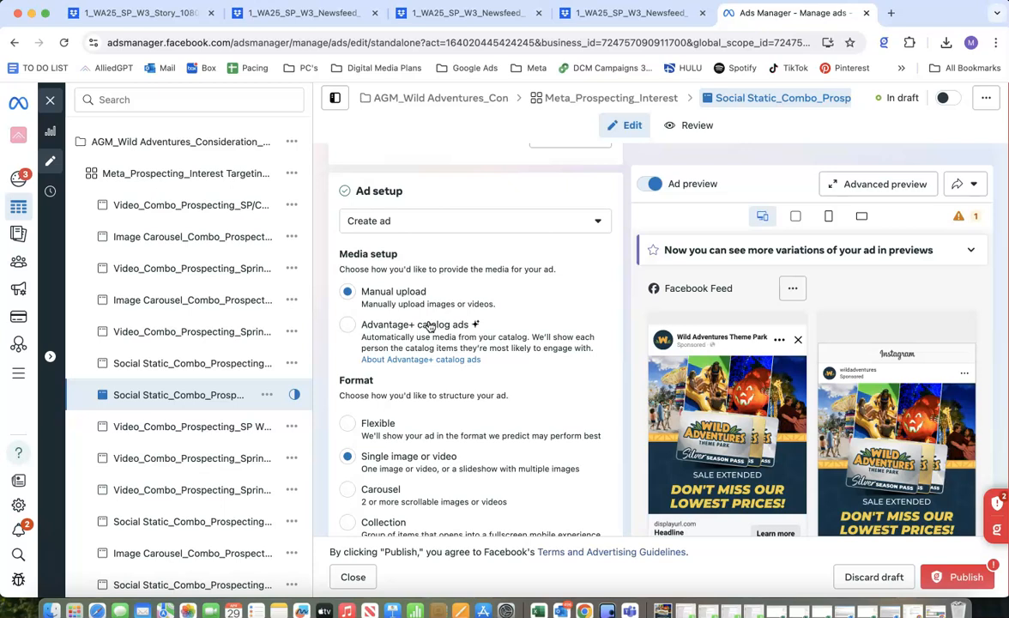
{"action": "scroll", "coordinate": [408, 321], "scroll_direction": "down", "scroll_amount": 2}
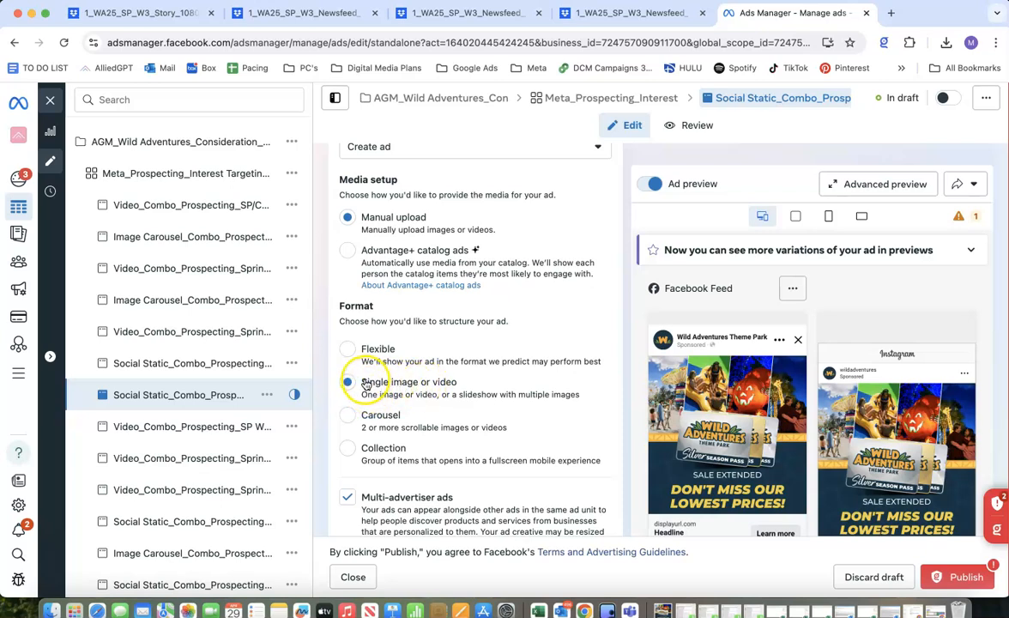
{"action": "scroll", "coordinate": [377, 386], "scroll_direction": "down", "scroll_amount": 3}
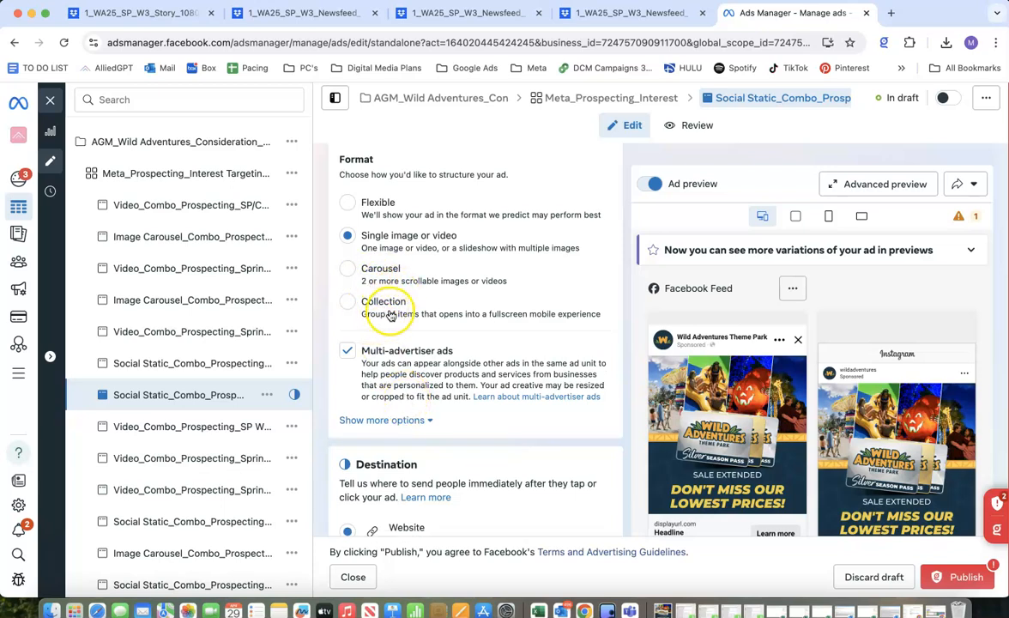
{"action": "scroll", "coordinate": [390, 315], "scroll_direction": "down", "scroll_amount": 3}
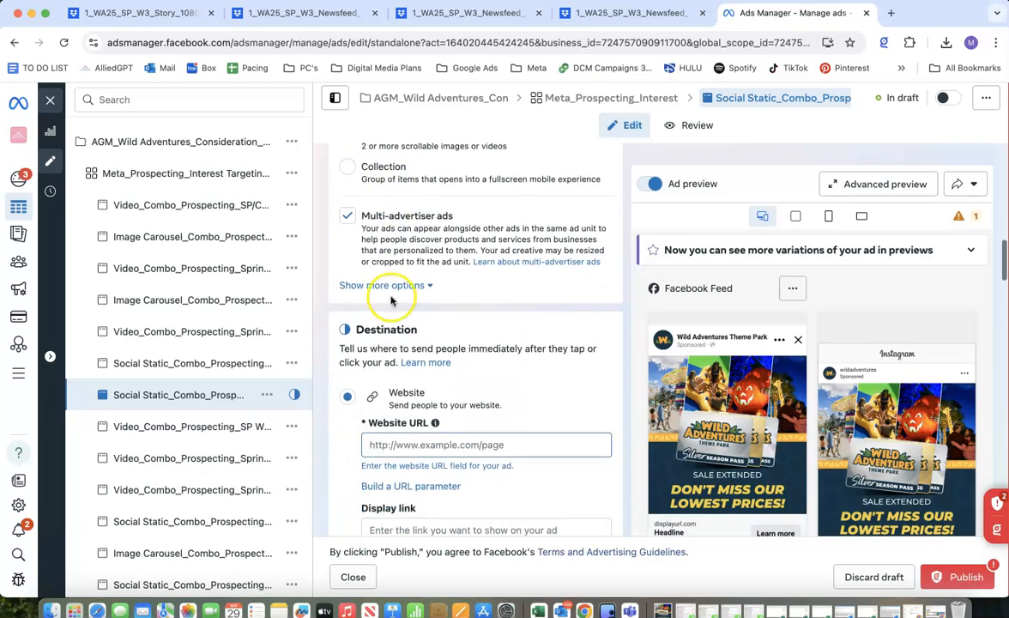
View the additional ad setup options, collapse them again and turn off multi-advertiser ads.
{"action": "left_click", "coordinate": [390, 285]}
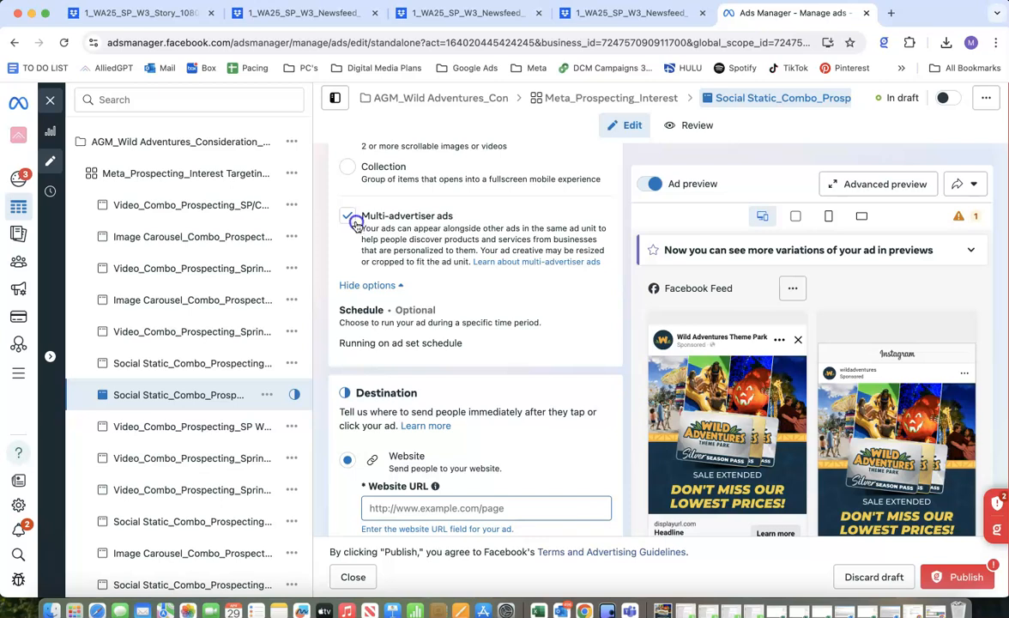
{"action": "left_click", "coordinate": [351, 219]}
{"action": "scroll", "coordinate": [433, 297], "scroll_direction": "down", "scroll_amount": 1}
{"action": "scroll", "coordinate": [436, 304], "scroll_direction": "down", "scroll_amount": 5}
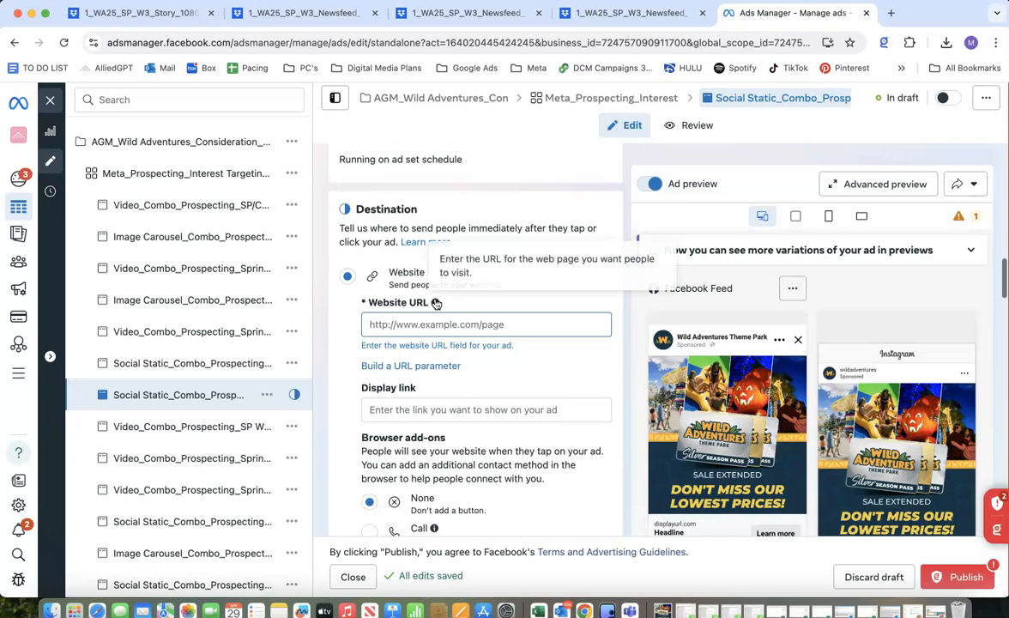
{"action": "scroll", "coordinate": [433, 299], "scroll_direction": "up", "scroll_amount": 8}
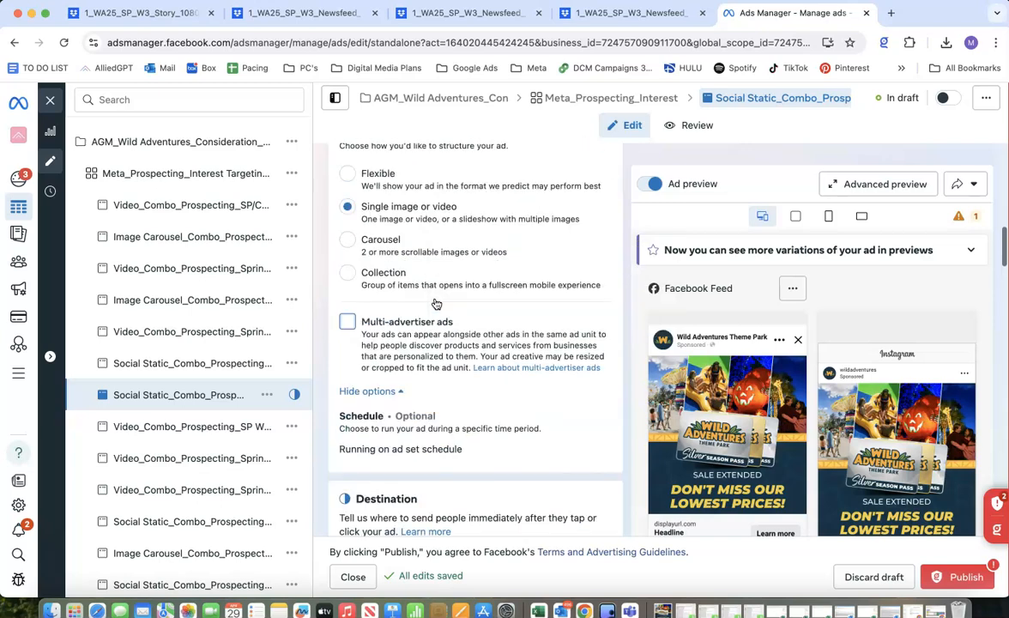
{"action": "left_click", "coordinate": [397, 392]}
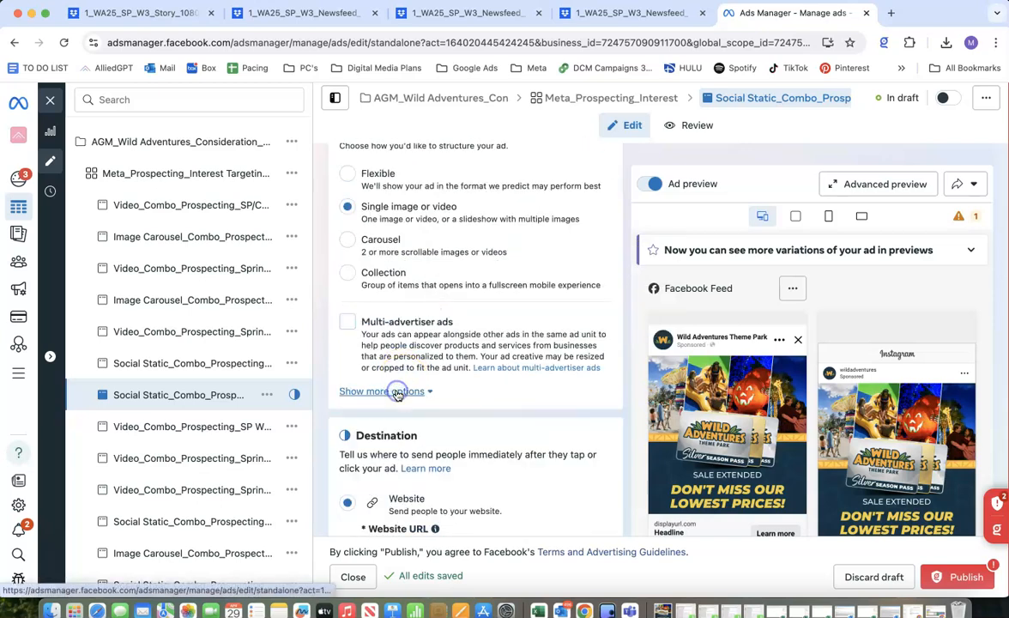
{"action": "left_click", "coordinate": [346, 323]}
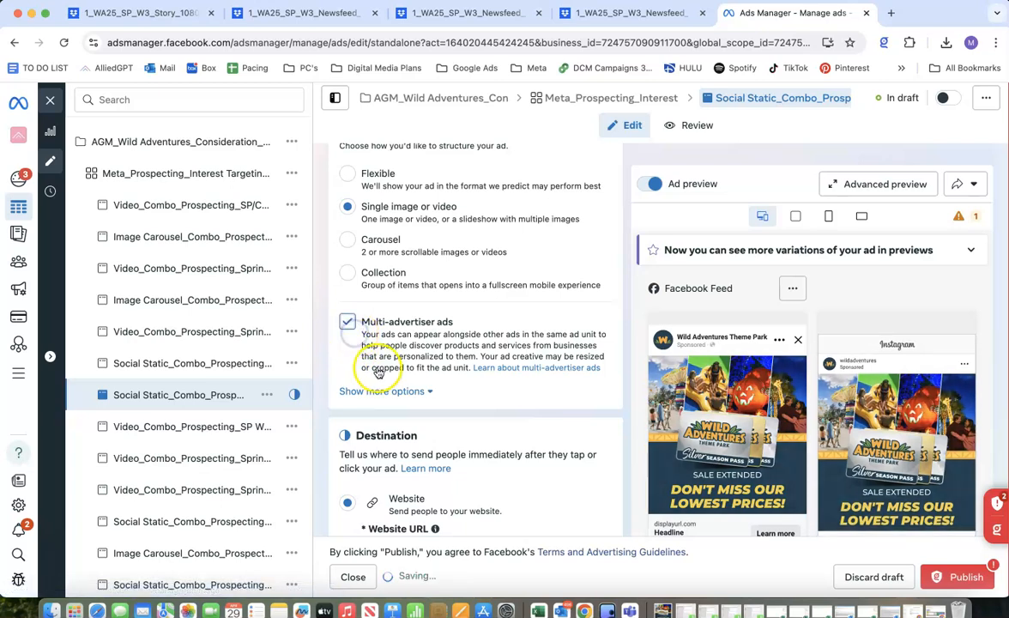
{"action": "left_click", "coordinate": [351, 325]}
Switch to the Production Calendar and copy the season pass destination URL from its first row.
{"action": "scroll", "coordinate": [389, 346], "scroll_direction": "down", "scroll_amount": 5}
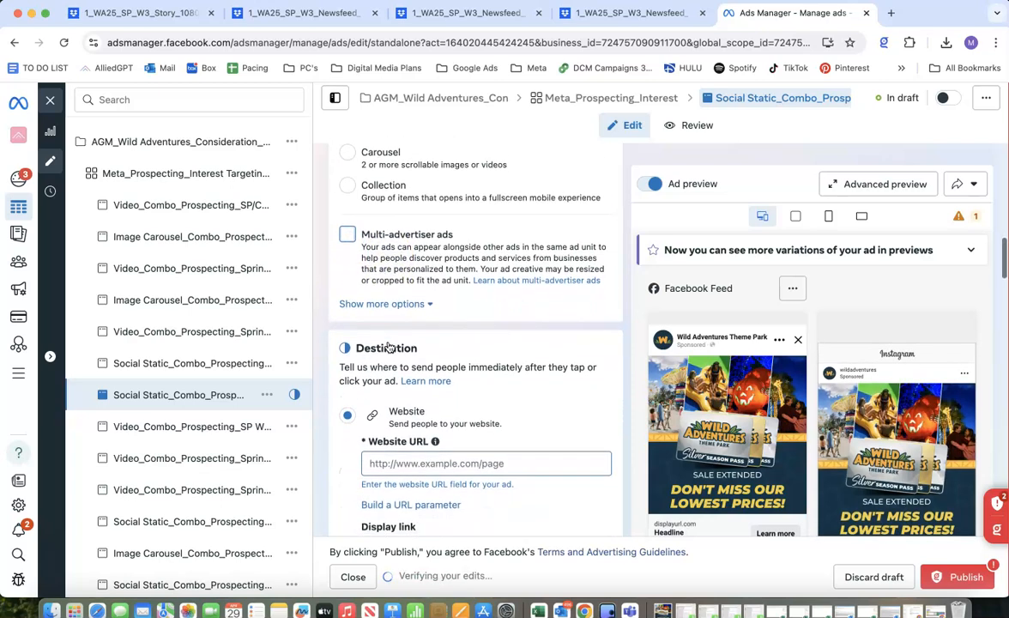
{"action": "left_click", "coordinate": [388, 342]}
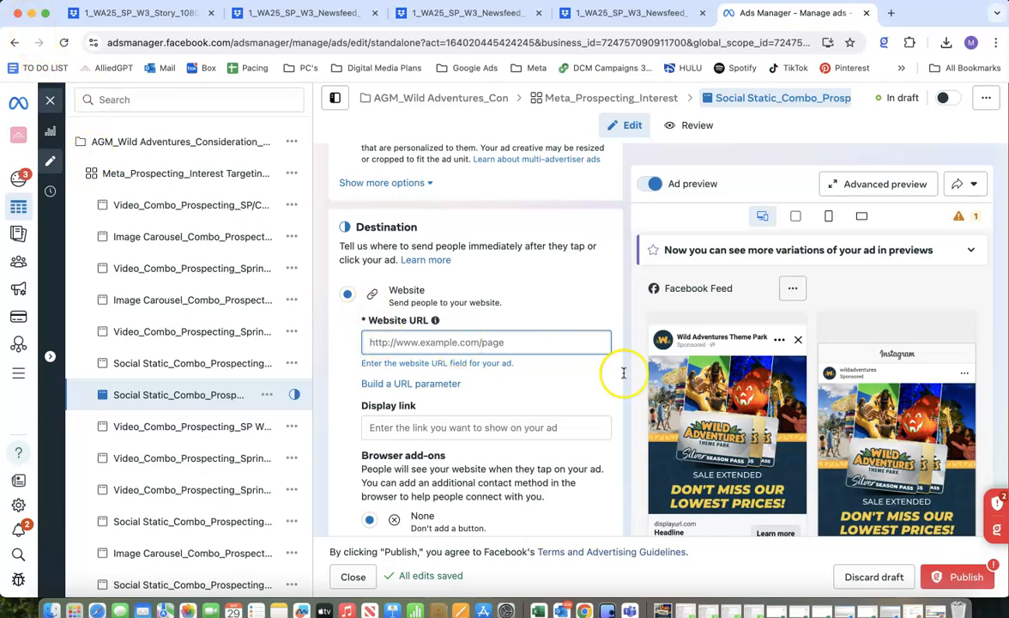
{"action": "left_click", "coordinate": [940, 610]}
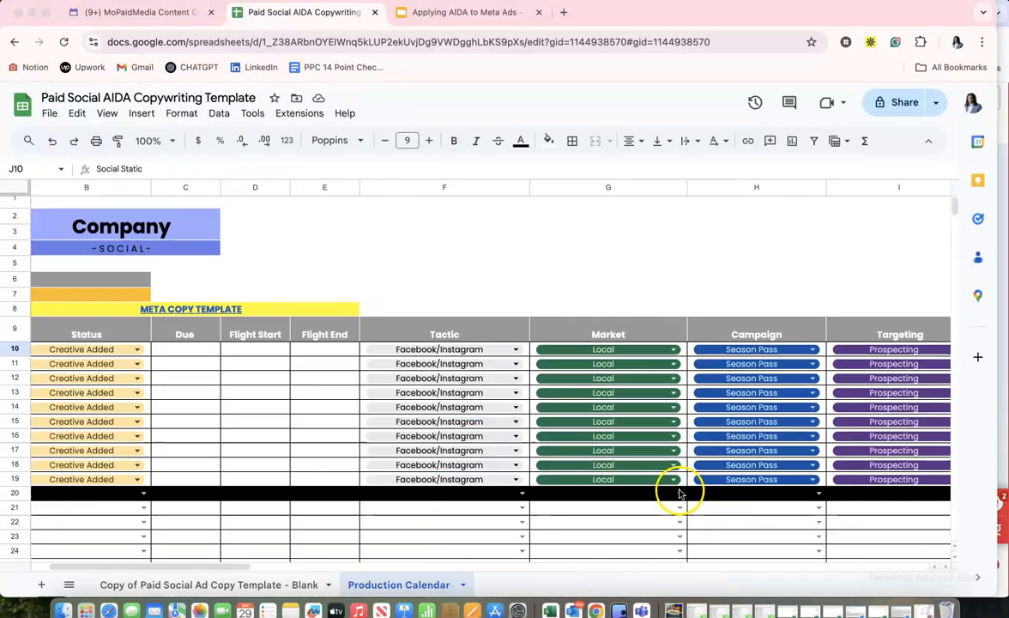
{"action": "scroll", "coordinate": [550, 452], "scroll_direction": "right", "scroll_amount": 15}
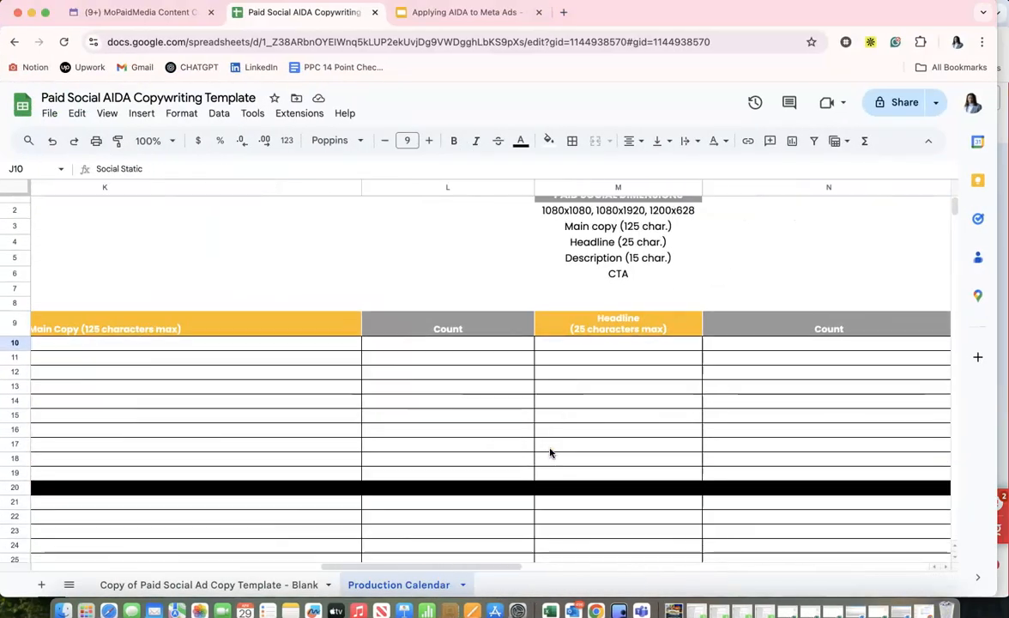
{"action": "left_click", "coordinate": [595, 347]}
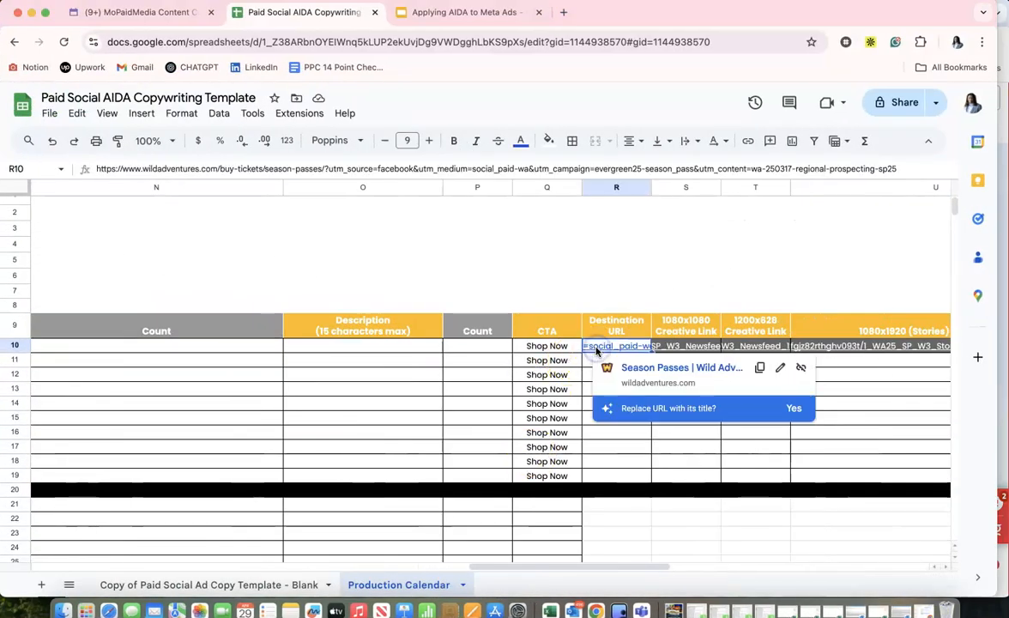
{"action": "left_click", "coordinate": [754, 367]}
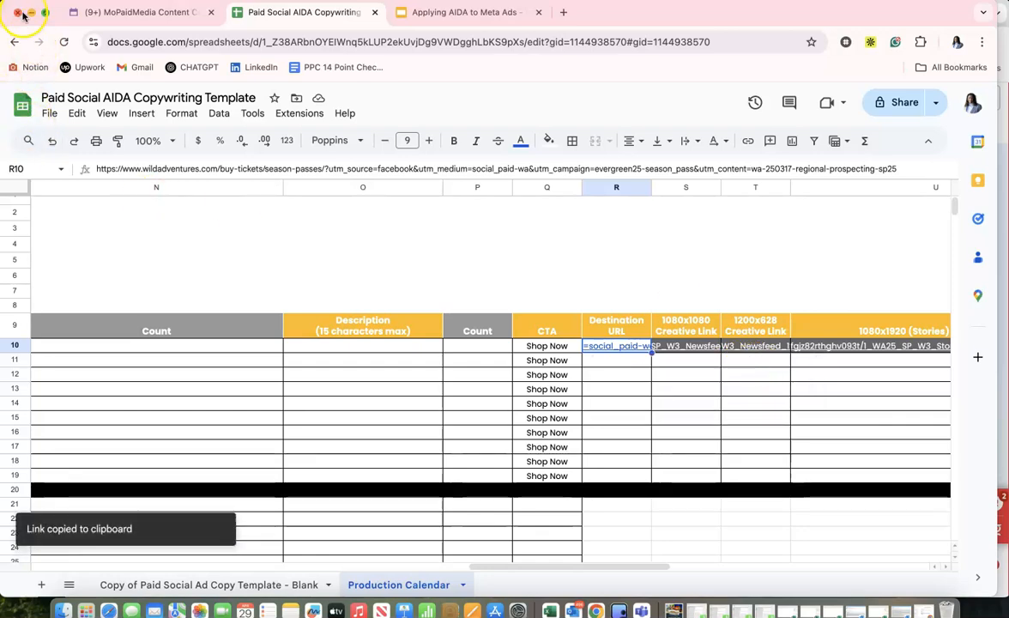
Return to the ad editor and paste the copied wildadventures.com season passes link as the website URL.
{"action": "left_click", "coordinate": [30, 14]}
{"action": "left_click", "coordinate": [403, 343]}
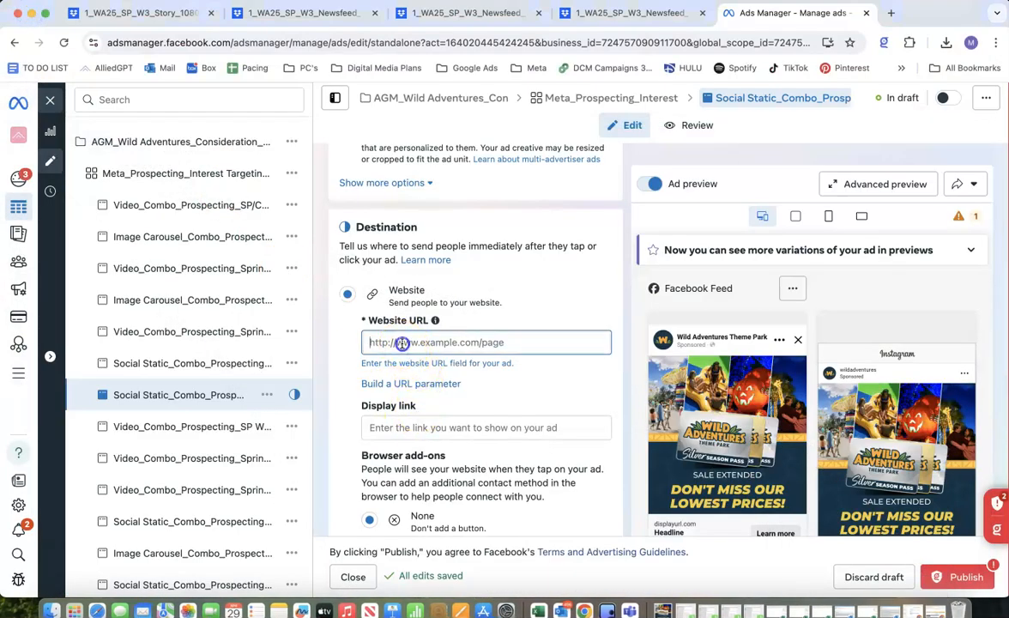
{"action": "key", "text": "super+v"}
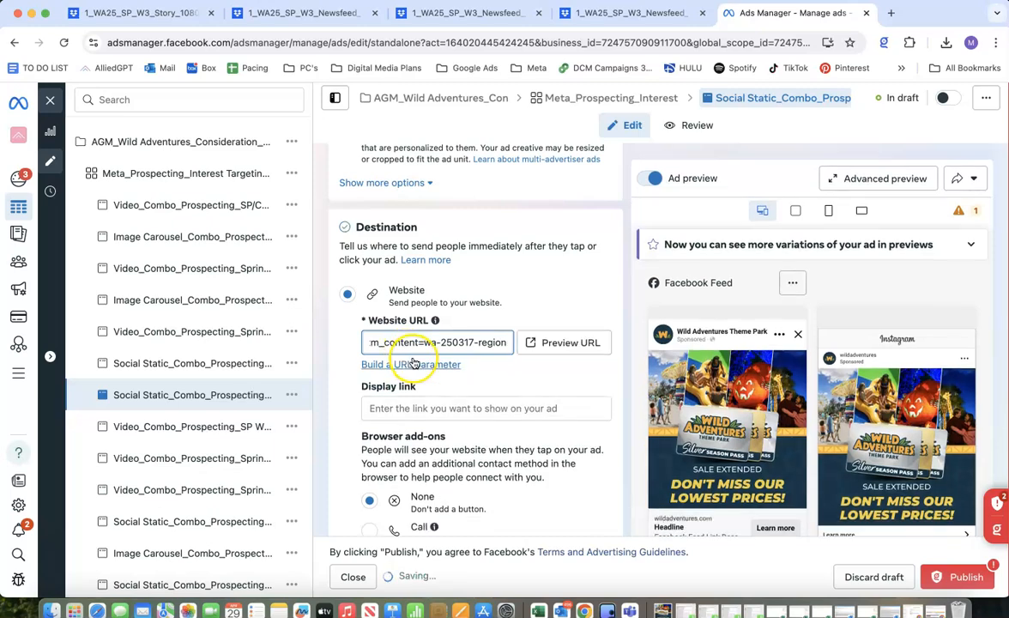
Examine the ad's display link, browser add-ons and ad creative sections down to the primary text.
{"action": "scroll", "coordinate": [410, 356], "scroll_direction": "up", "scroll_amount": 10}
{"action": "scroll", "coordinate": [413, 363], "scroll_direction": "down", "scroll_amount": 10}
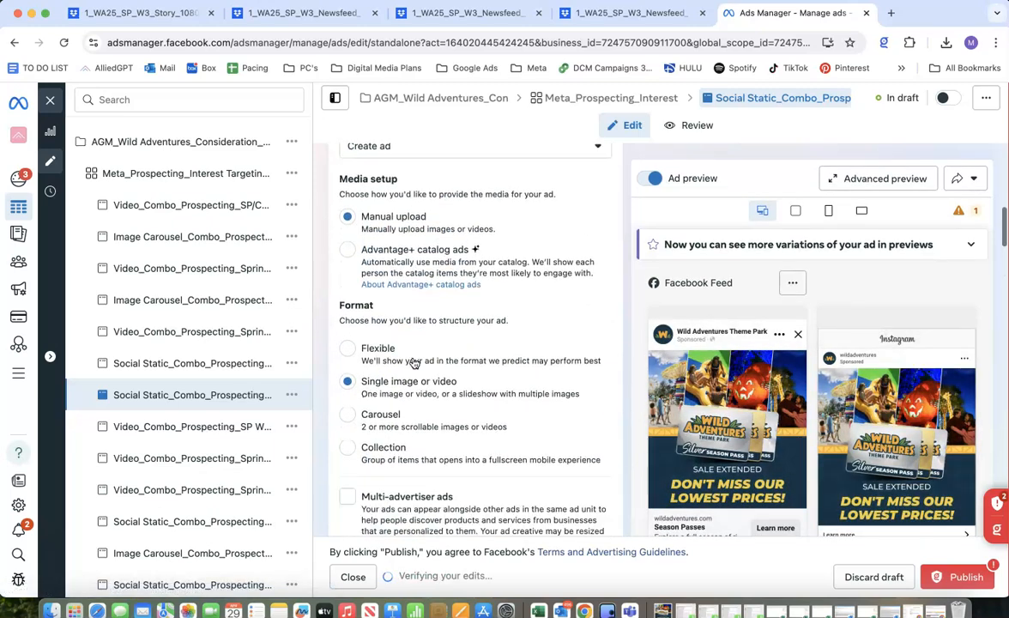
{"action": "scroll", "coordinate": [415, 364], "scroll_direction": "down", "scroll_amount": 2}
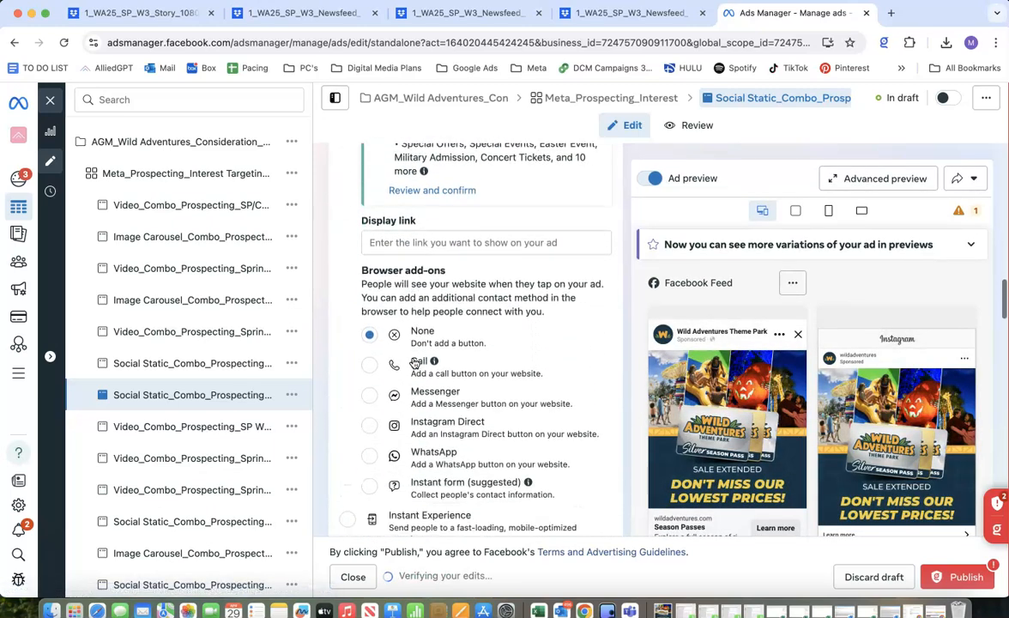
{"action": "scroll", "coordinate": [397, 392], "scroll_direction": "down", "scroll_amount": 1}
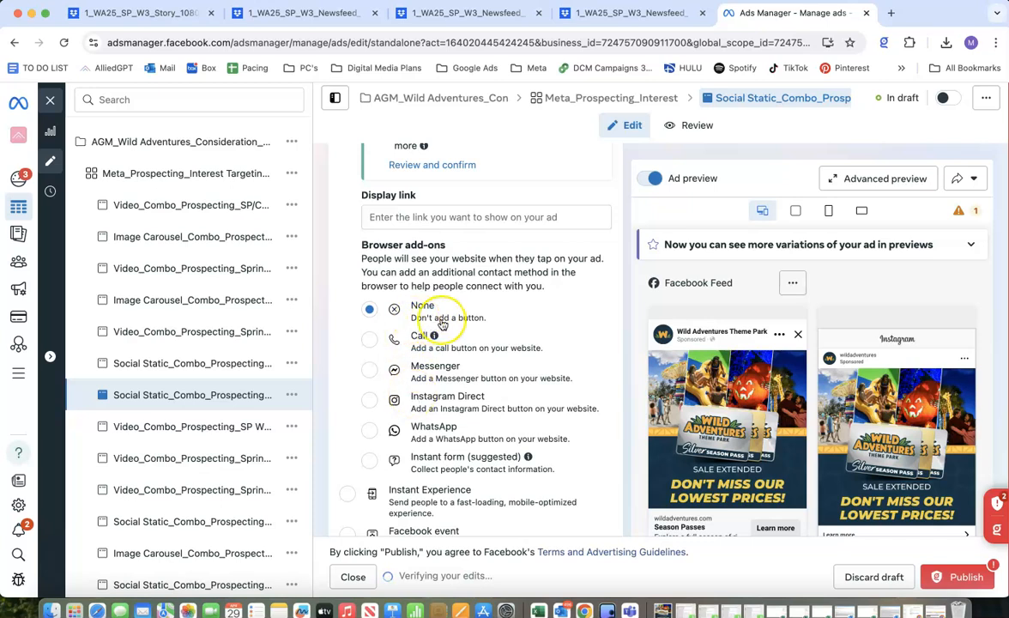
{"action": "scroll", "coordinate": [441, 321], "scroll_direction": "down", "scroll_amount": 8}
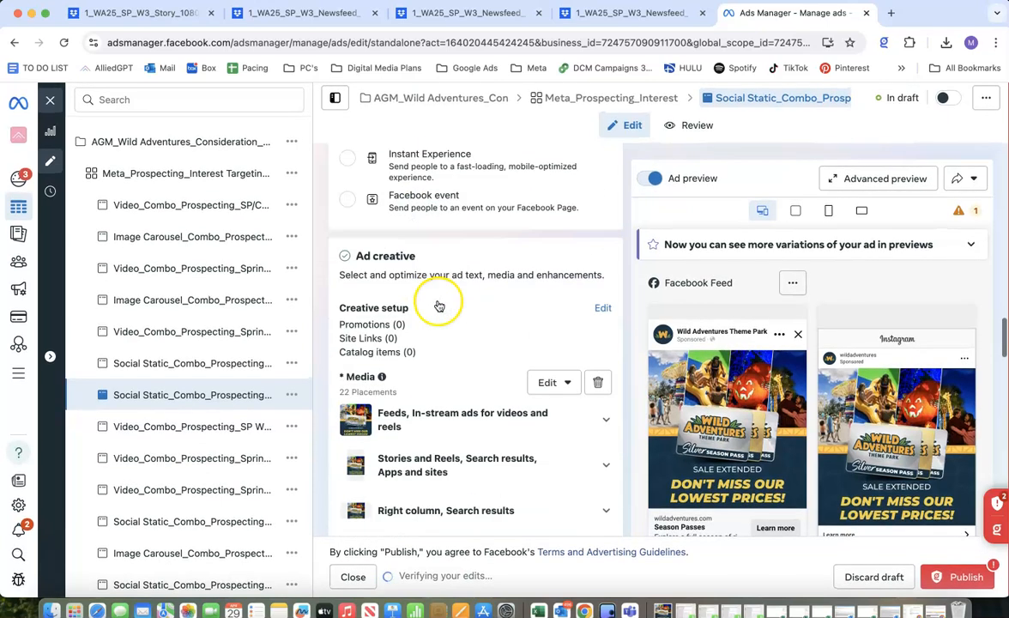
{"action": "scroll", "coordinate": [444, 365], "scroll_direction": "down", "scroll_amount": 3}
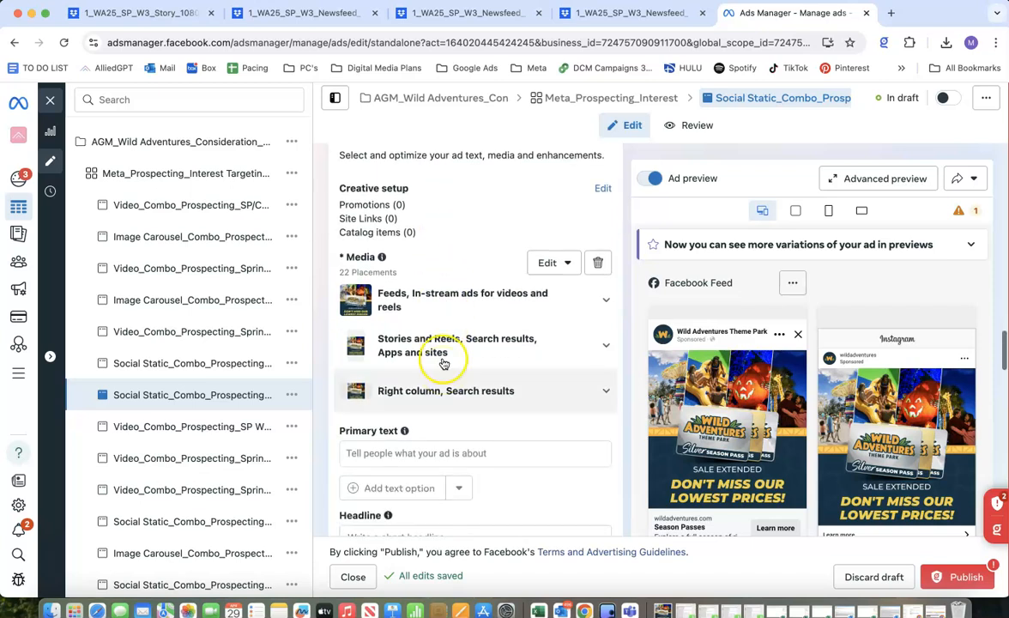
Delete the ad's existing media and start a new creative setup as an image ad.
{"action": "left_click", "coordinate": [598, 262]}
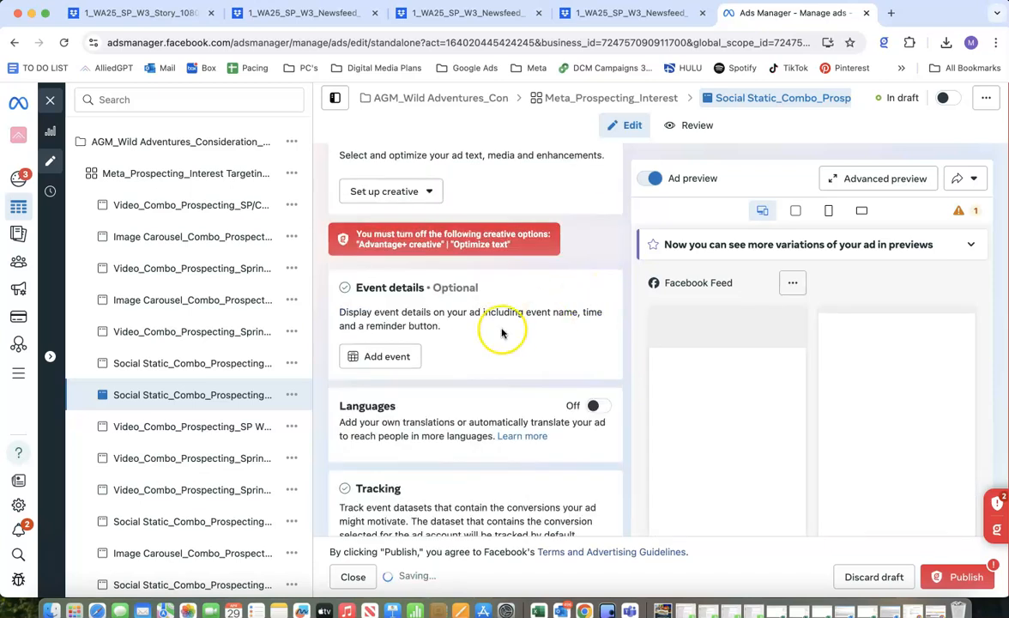
{"action": "scroll", "coordinate": [421, 288], "scroll_direction": "up", "scroll_amount": 2}
{"action": "left_click", "coordinate": [402, 295]}
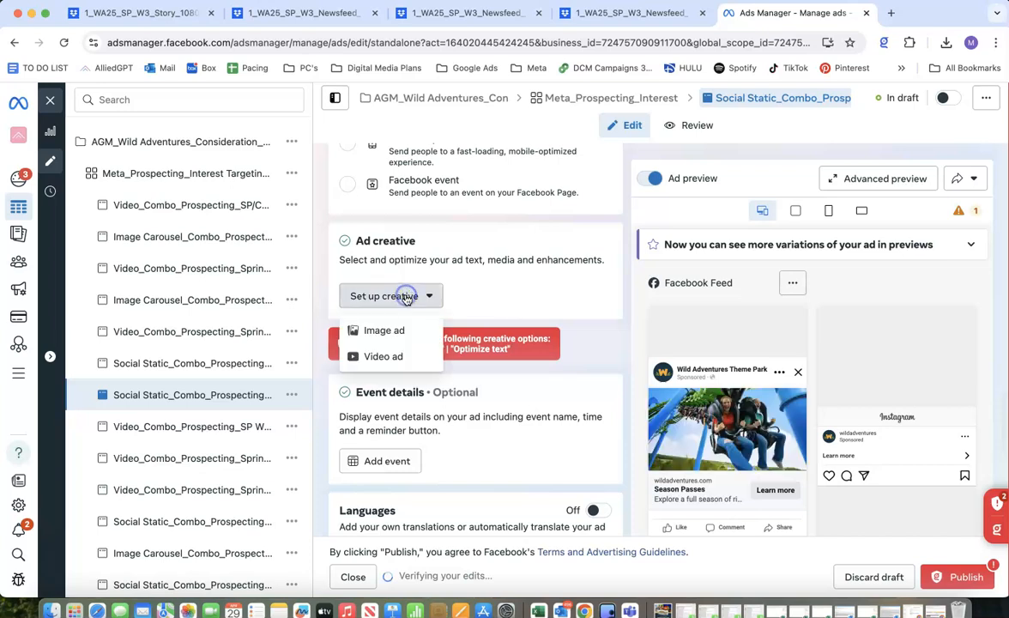
{"action": "left_click", "coordinate": [387, 332]}
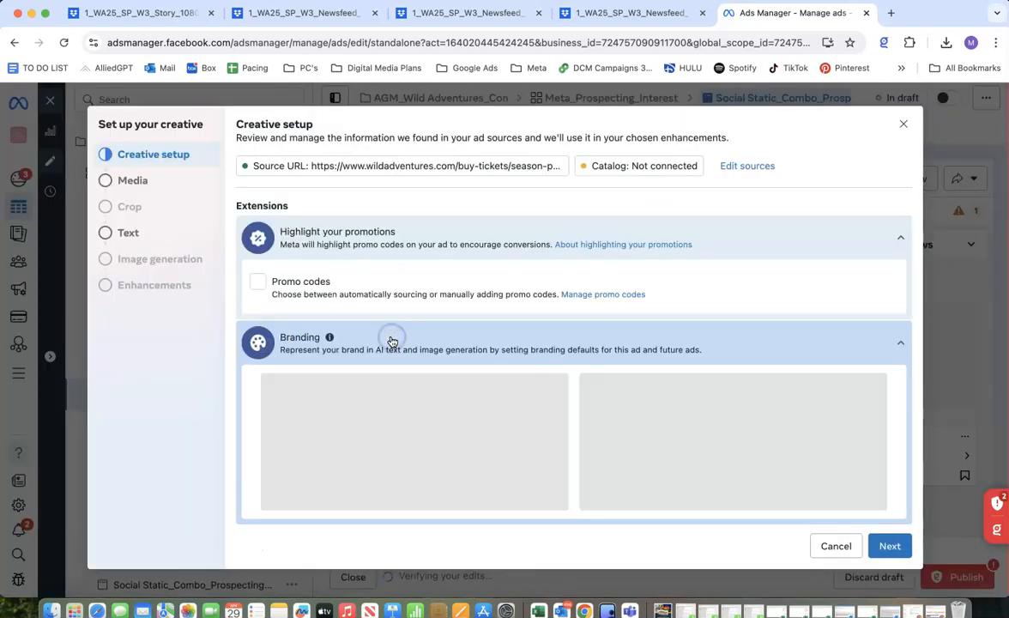
{"action": "left_click", "coordinate": [902, 123]}
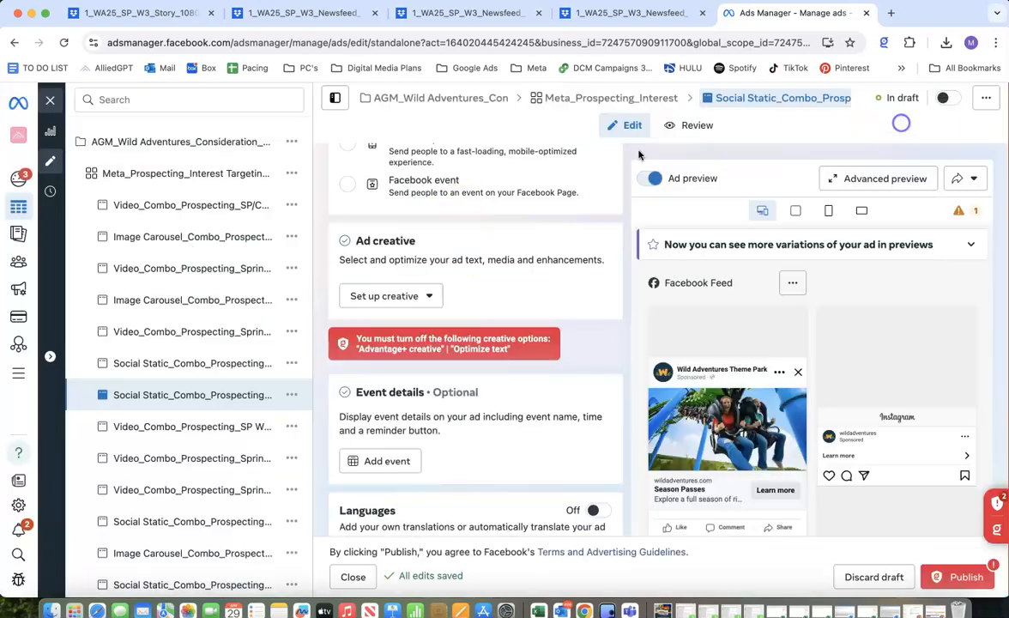
{"action": "left_click", "coordinate": [361, 294]}
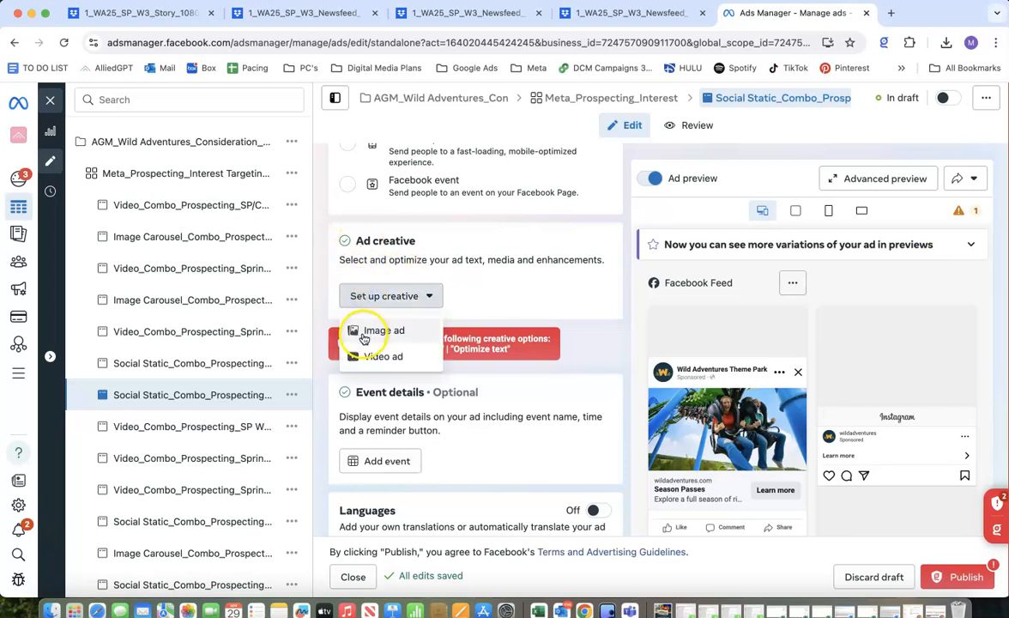
{"action": "left_click", "coordinate": [382, 331]}
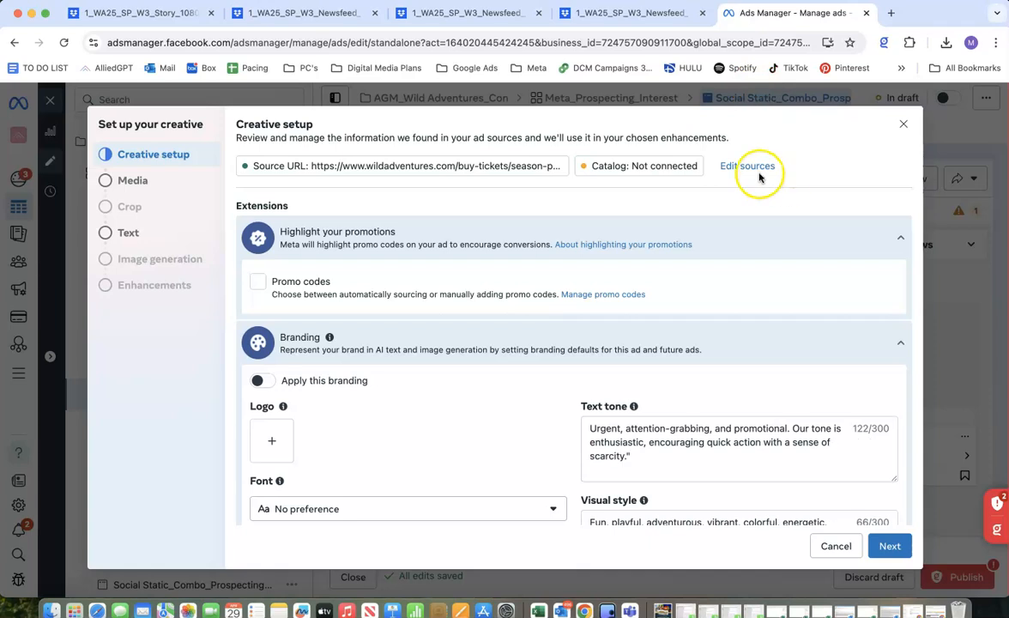
Clear the creative's source URL, keep the catalog as Not connected and proceed to the media selection.
{"action": "left_click", "coordinate": [755, 168]}
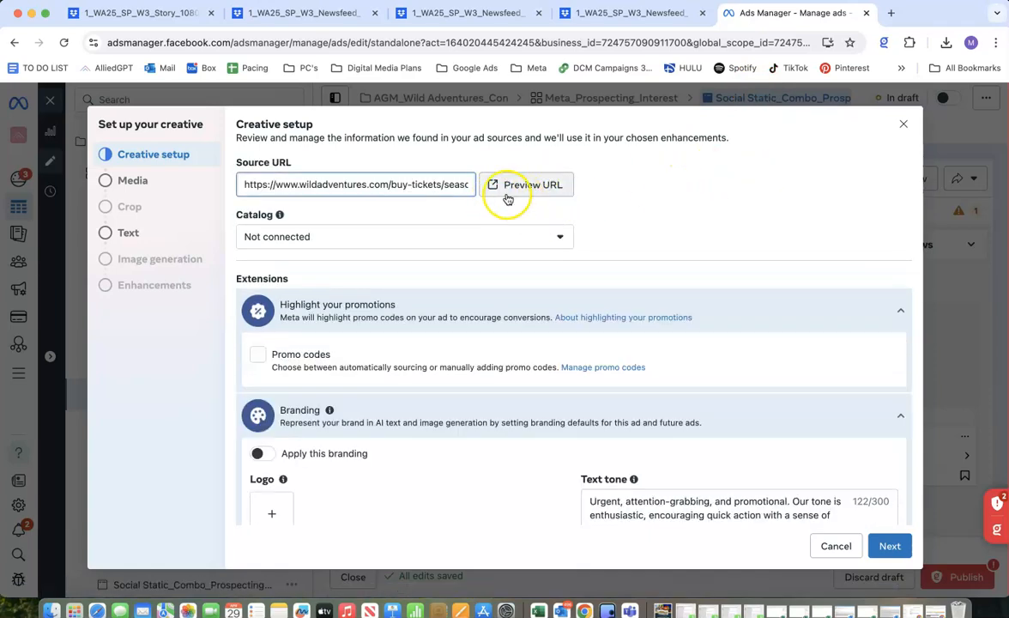
{"action": "triple_click", "coordinate": [437, 182]}
{"action": "key", "text": "BackSpace"}
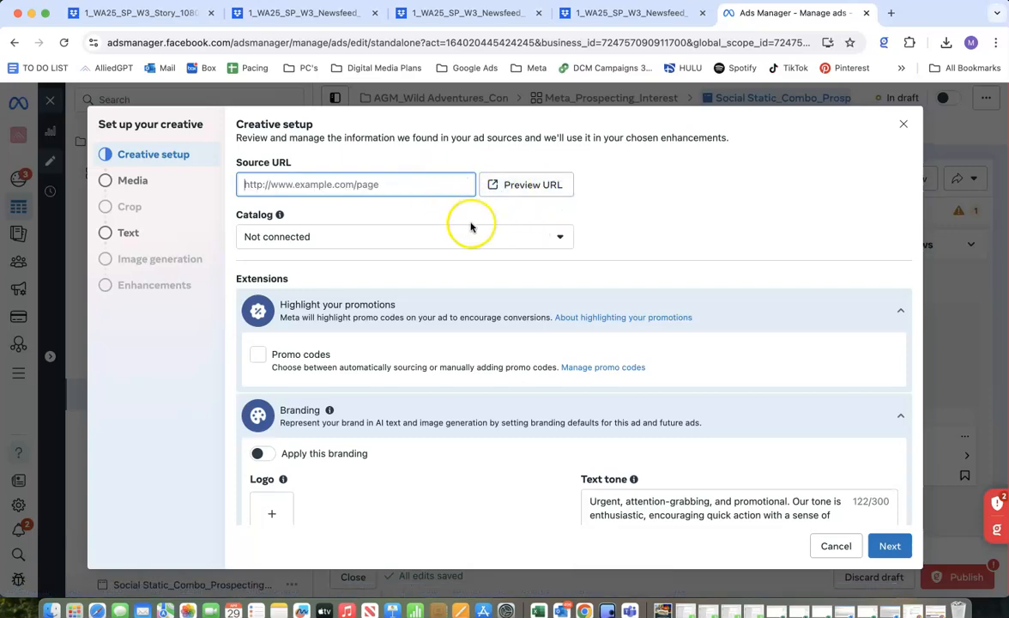
{"action": "left_click", "coordinate": [527, 234]}
{"action": "left_click", "coordinate": [379, 262]}
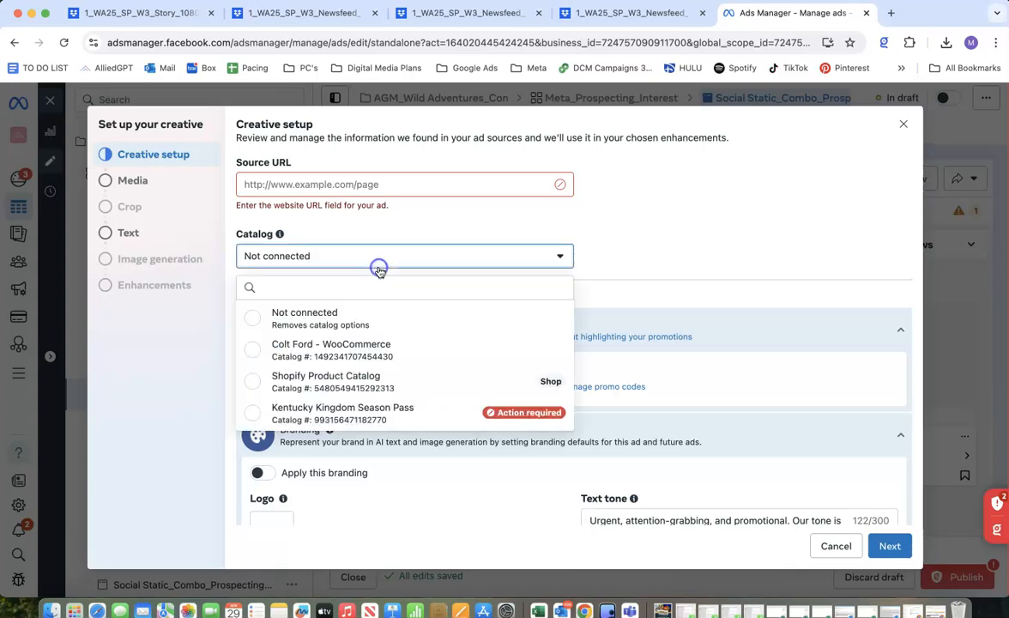
{"action": "left_click", "coordinate": [333, 314]}
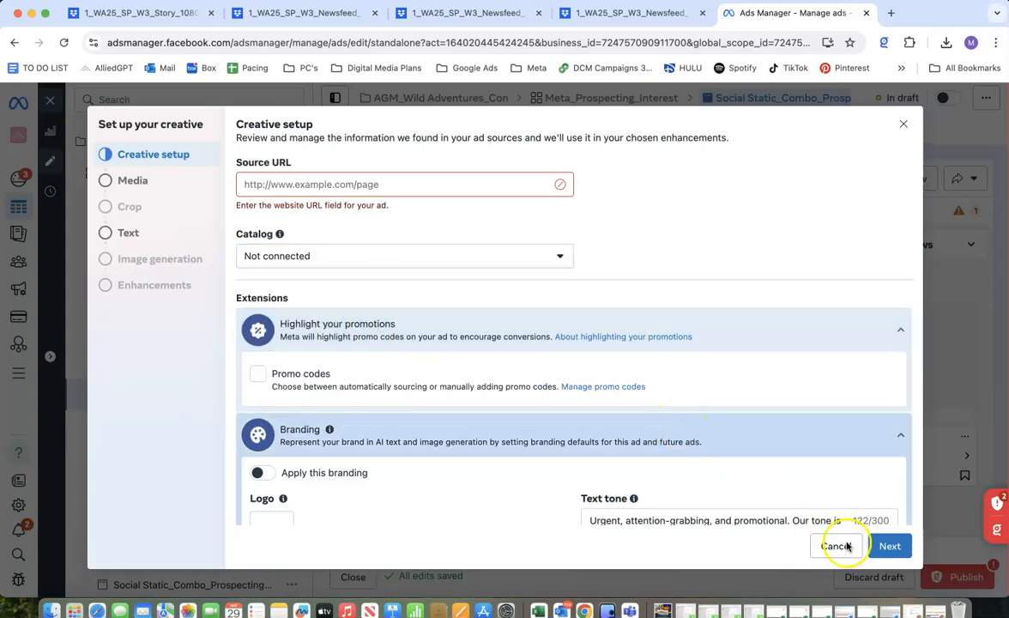
{"action": "left_click", "coordinate": [890, 545]}
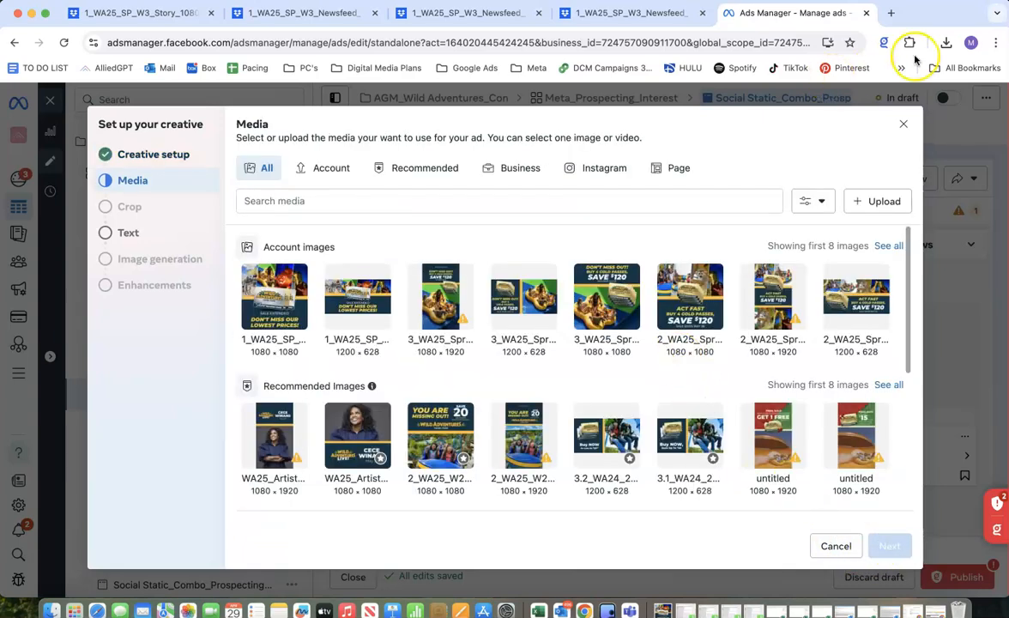
Check the recent downloads and review the Story 1080x1920, Newsfeed 1200x628 and Newsfeed 1080x1080 creatives in Dropbox.
{"action": "left_click", "coordinate": [946, 43]}
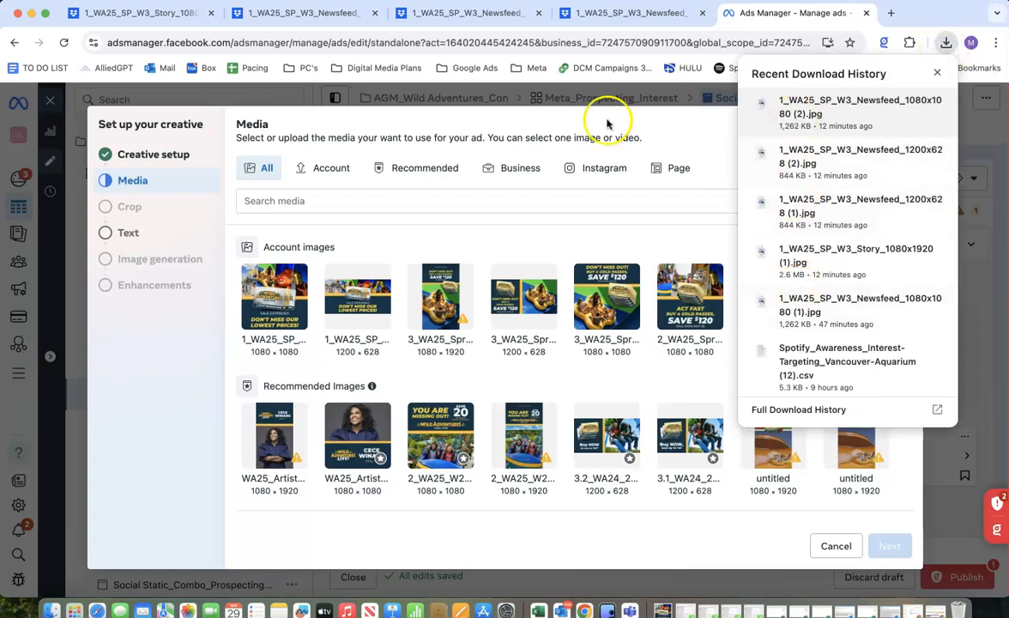
{"action": "left_click", "coordinate": [155, 17]}
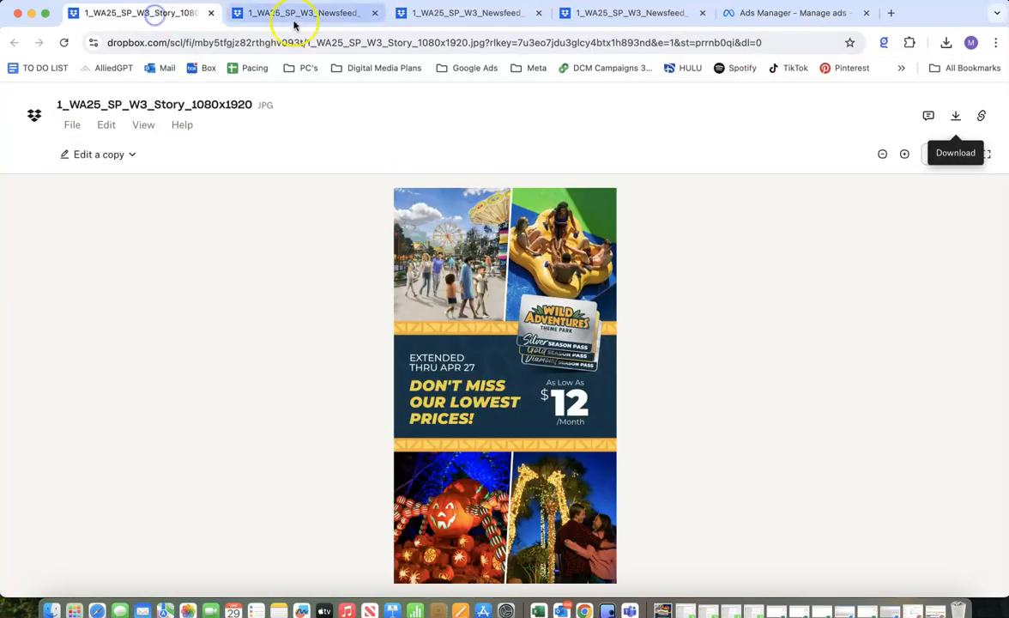
{"action": "left_click", "coordinate": [285, 15]}
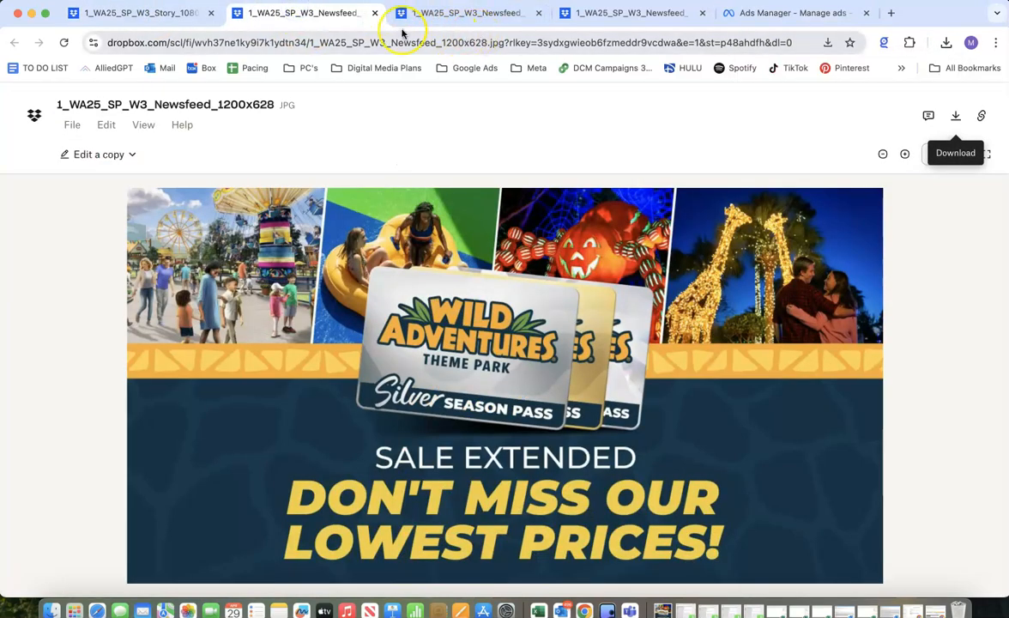
{"action": "left_click", "coordinate": [146, 14]}
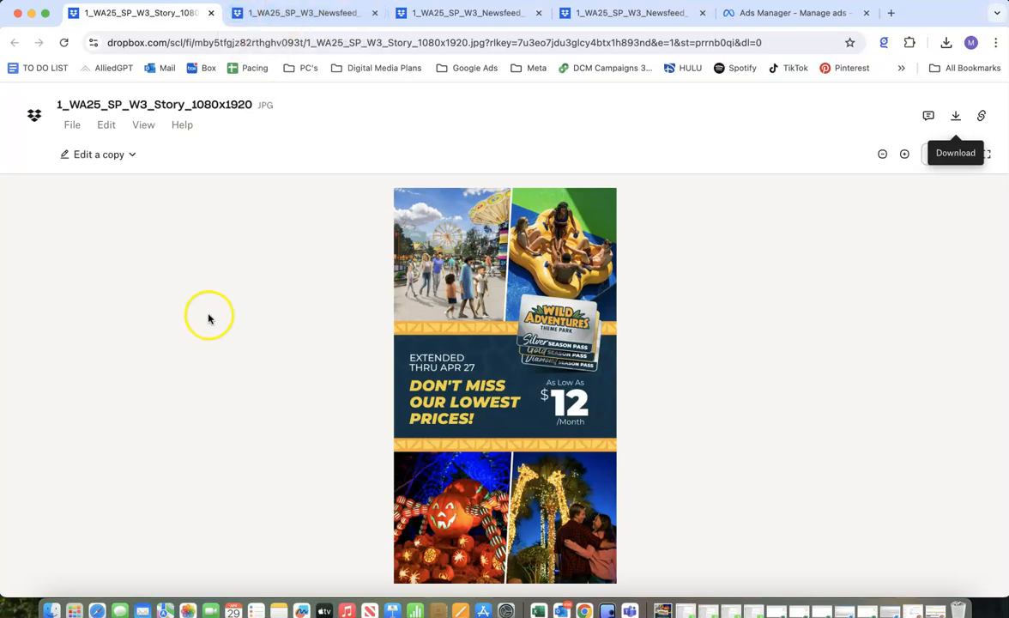
{"action": "left_click", "coordinate": [303, 13]}
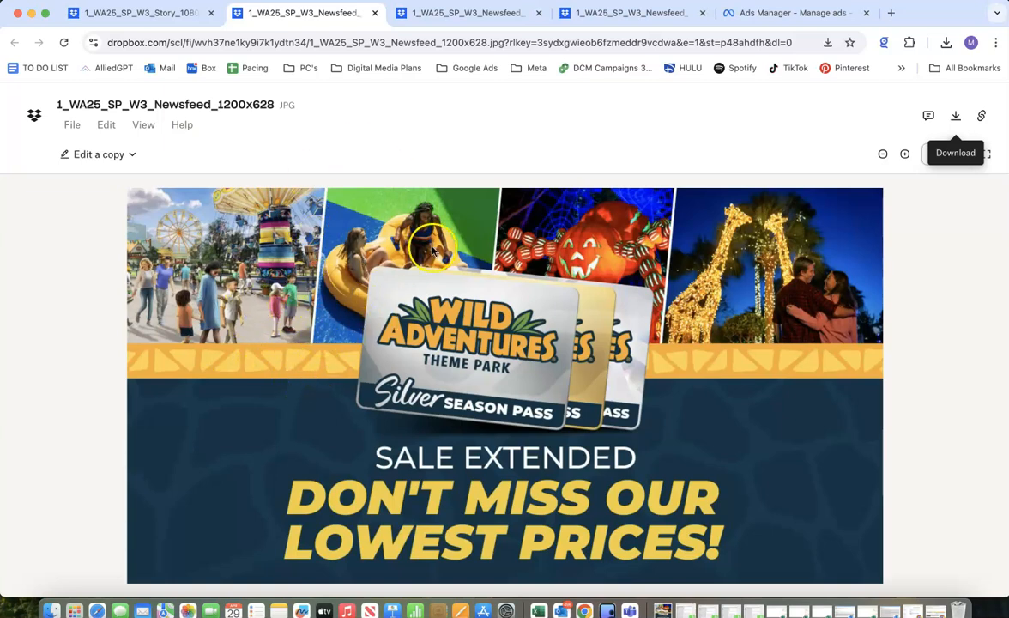
{"action": "left_click", "coordinate": [467, 15]}
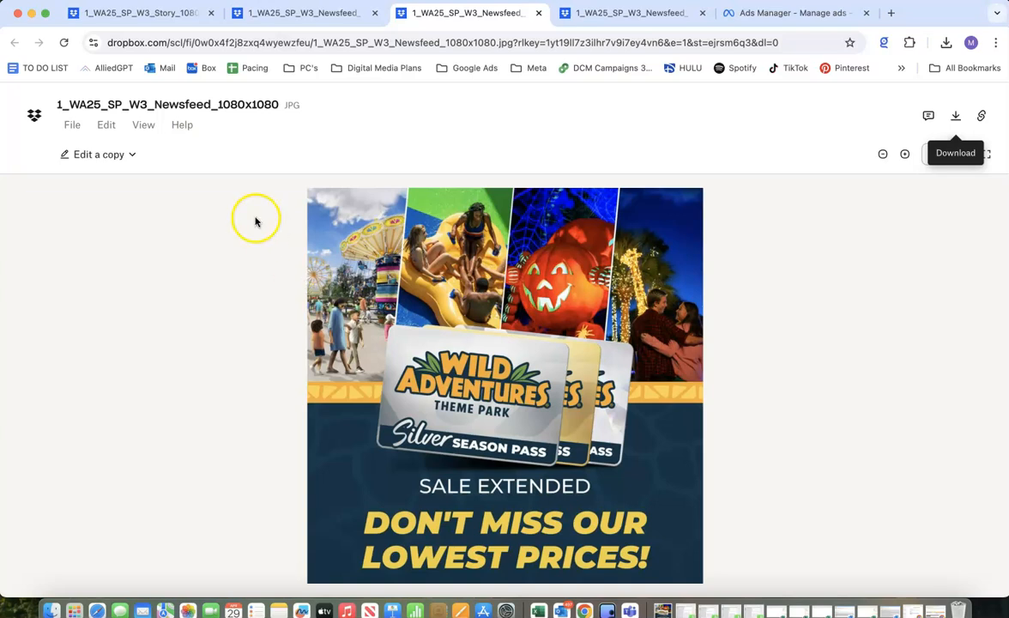
Return to Ads Manager, choose the 1080 × 1080 "Don't miss our lowest prices" image as media and keep it for the feed placements.
{"action": "left_click", "coordinate": [757, 13]}
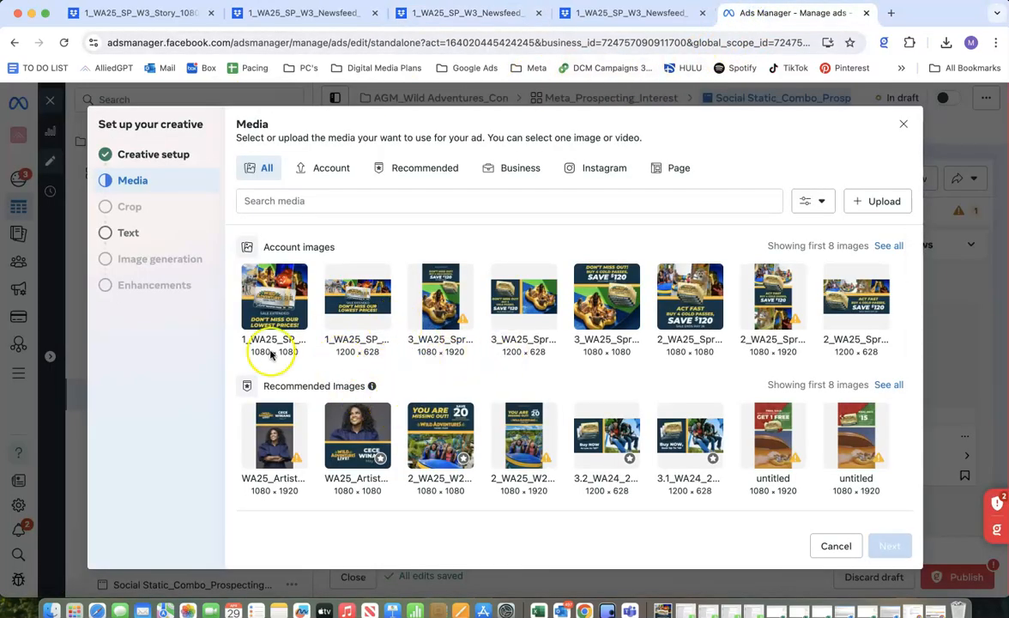
{"action": "left_click", "coordinate": [271, 312]}
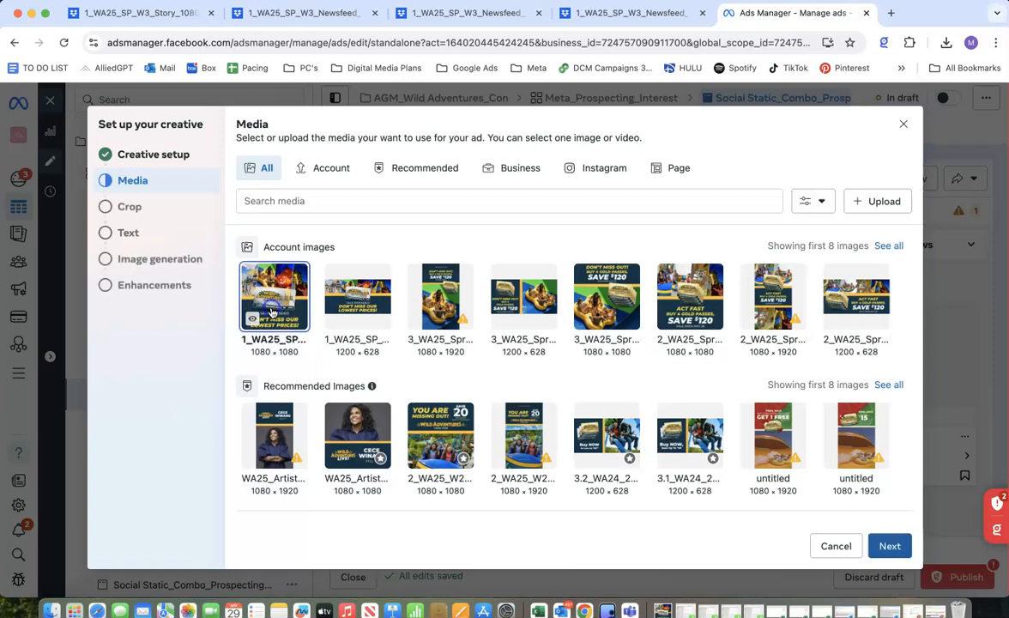
{"action": "left_click", "coordinate": [890, 546]}
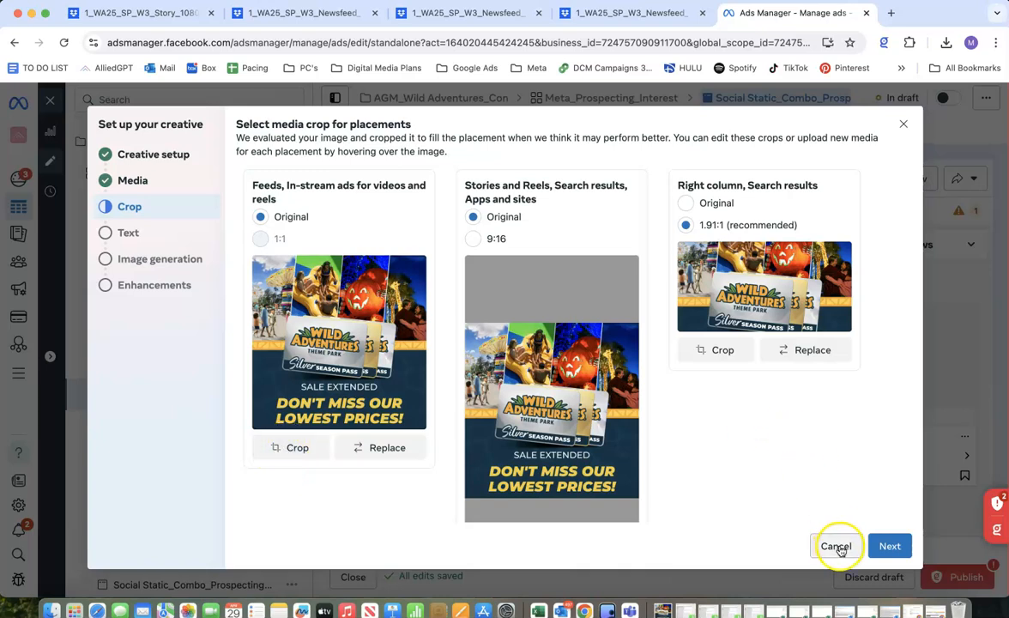
{"action": "left_click", "coordinate": [358, 448]}
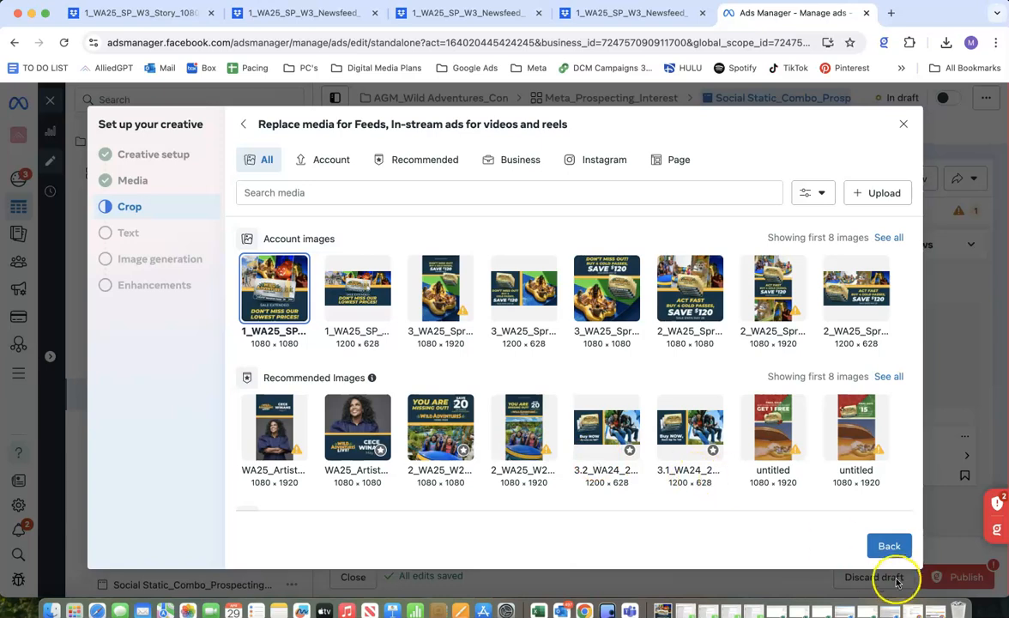
{"action": "left_click", "coordinate": [889, 546]}
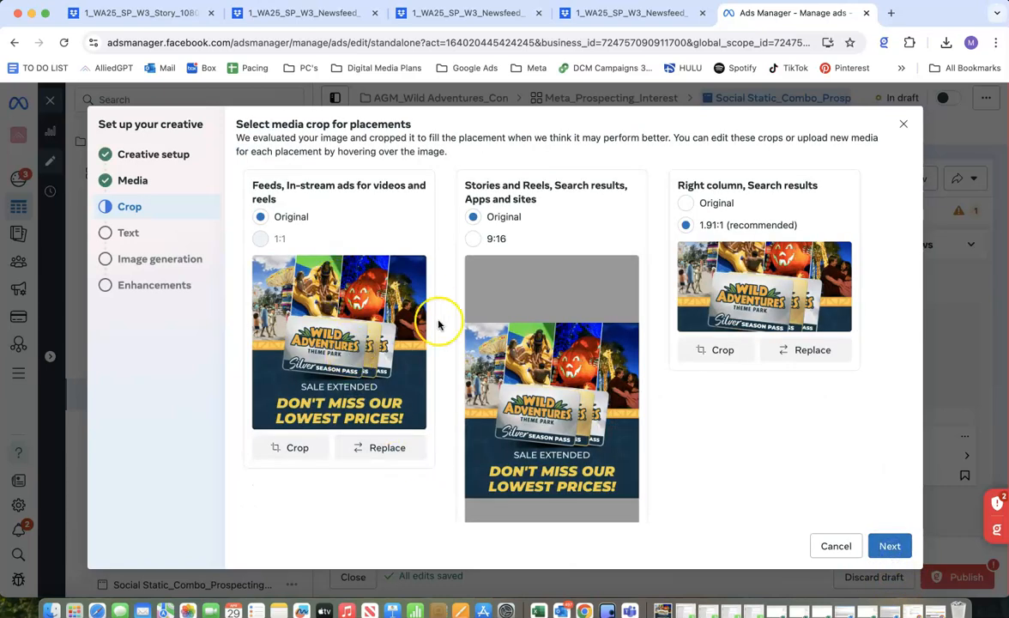
Replace the Stories and Reels, Search results, Apps and sites media with the 1080 × 1920 "Buy 4 Gold Passes, Save $120" image and check it.
{"action": "scroll", "coordinate": [551, 364], "scroll_direction": "down", "scroll_amount": 1}
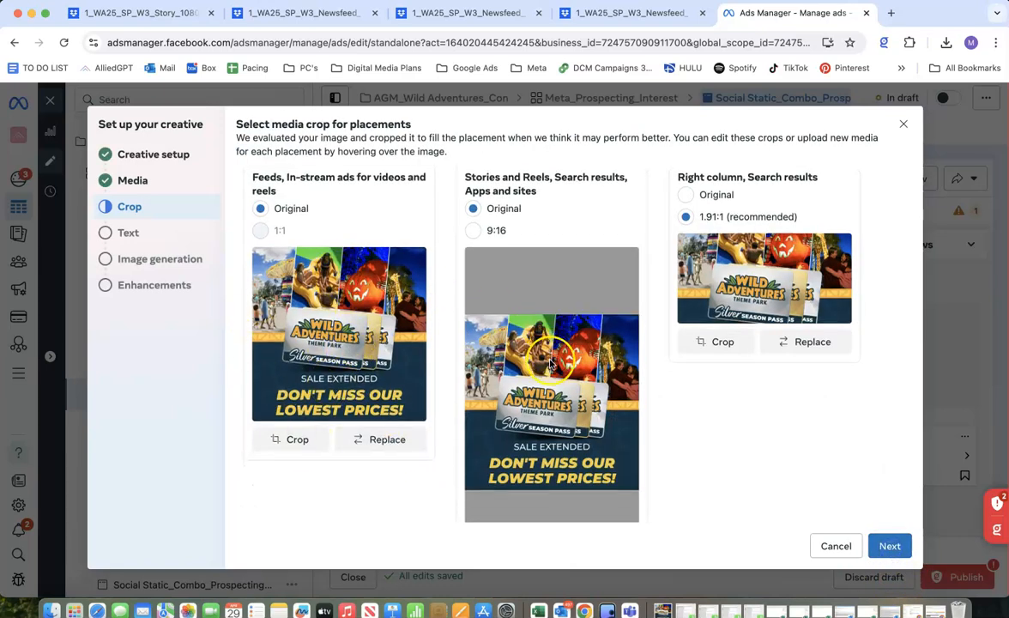
{"action": "scroll", "coordinate": [551, 365], "scroll_direction": "down", "scroll_amount": 1}
{"action": "scroll", "coordinate": [532, 343], "scroll_direction": "up", "scroll_amount": 2}
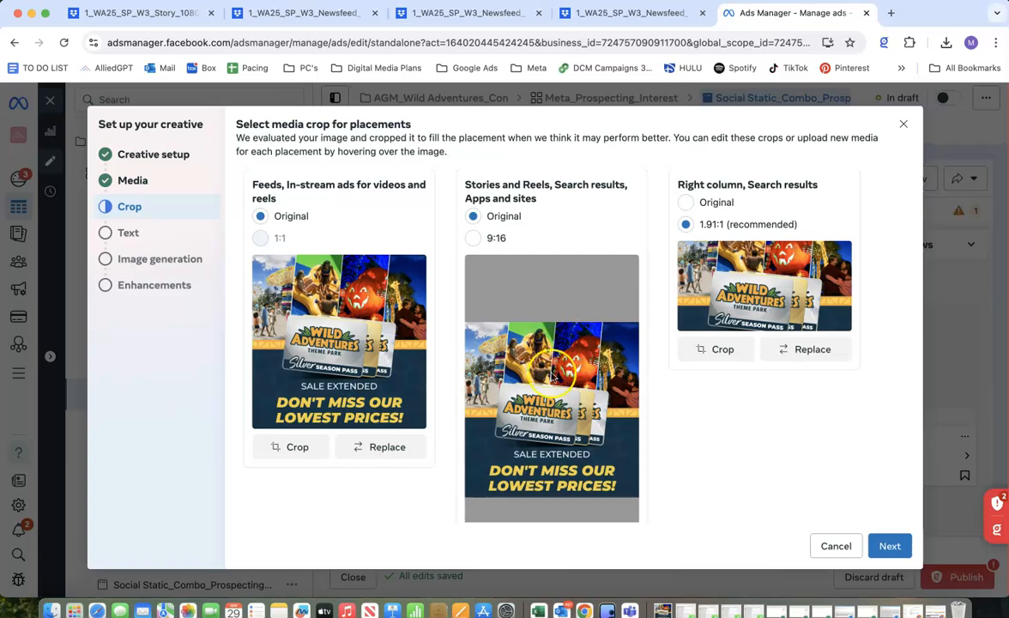
{"action": "scroll", "coordinate": [551, 333], "scroll_direction": "down", "scroll_amount": 2}
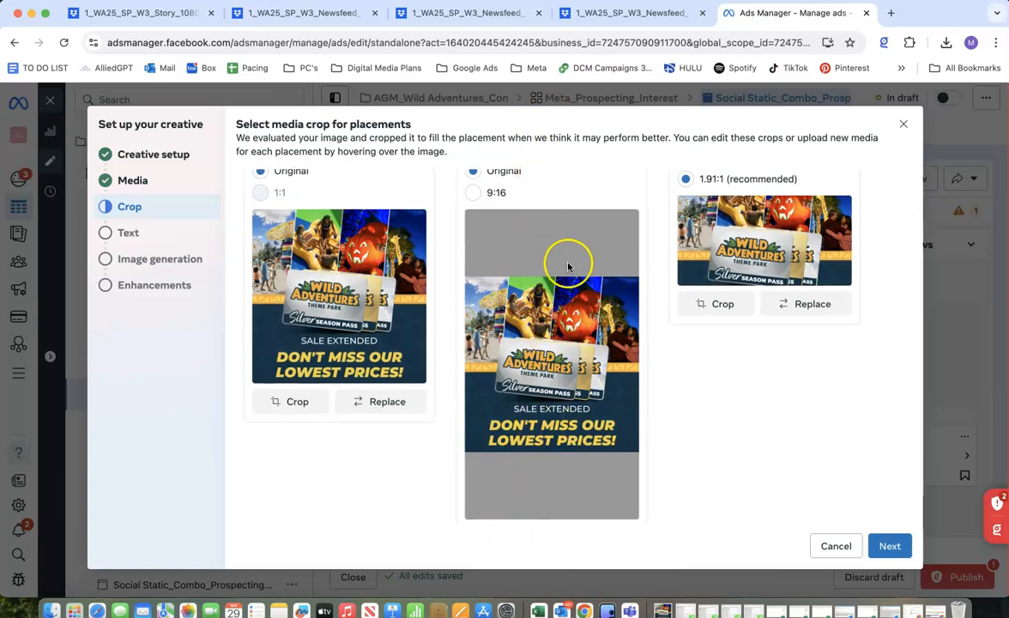
{"action": "scroll", "coordinate": [551, 379], "scroll_direction": "down", "scroll_amount": 1}
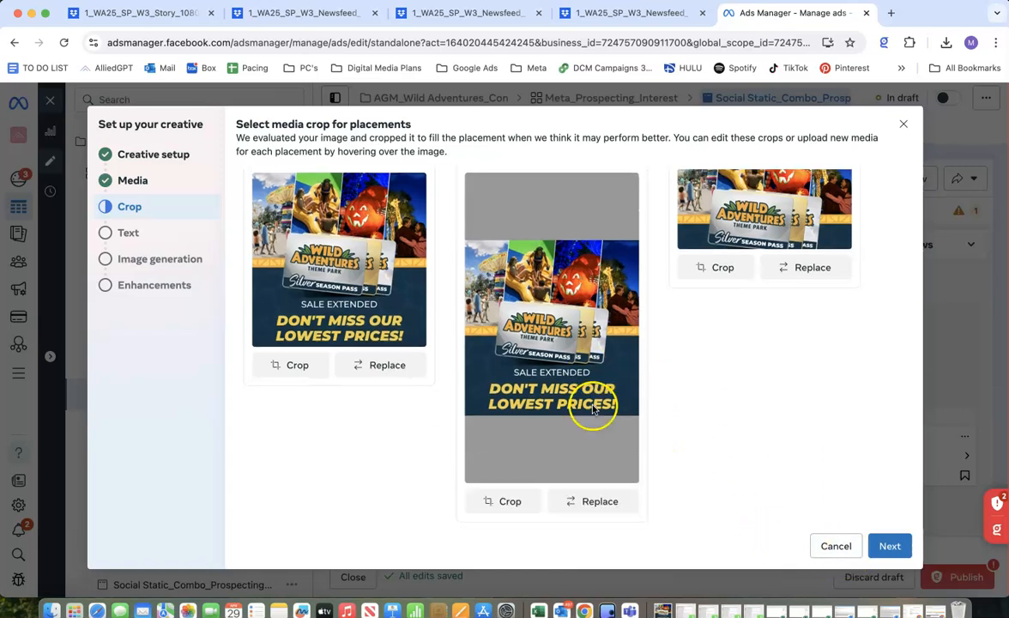
{"action": "left_click", "coordinate": [563, 501]}
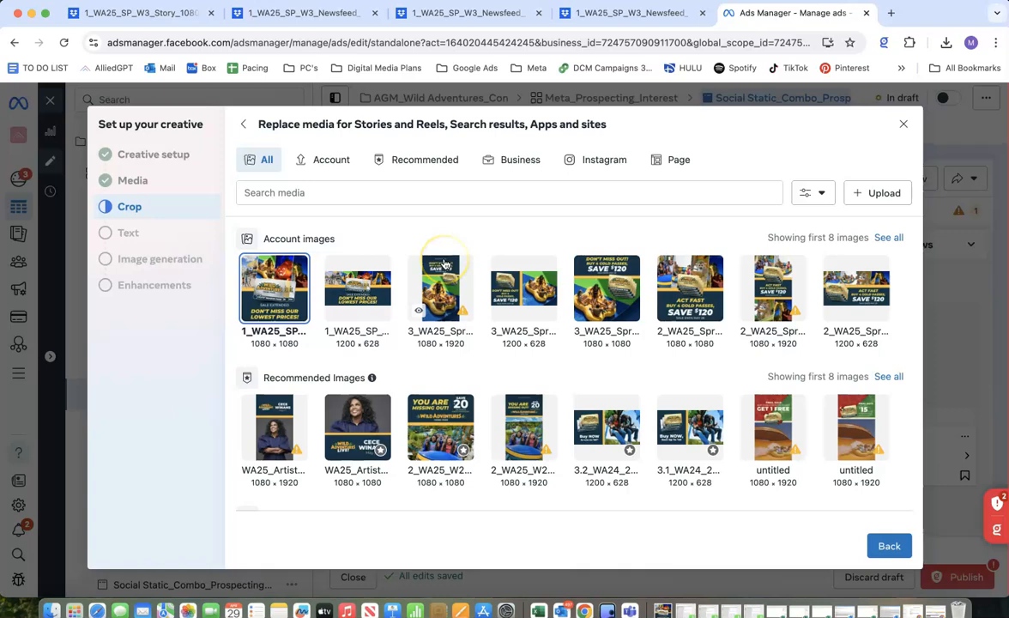
{"action": "left_click", "coordinate": [445, 264]}
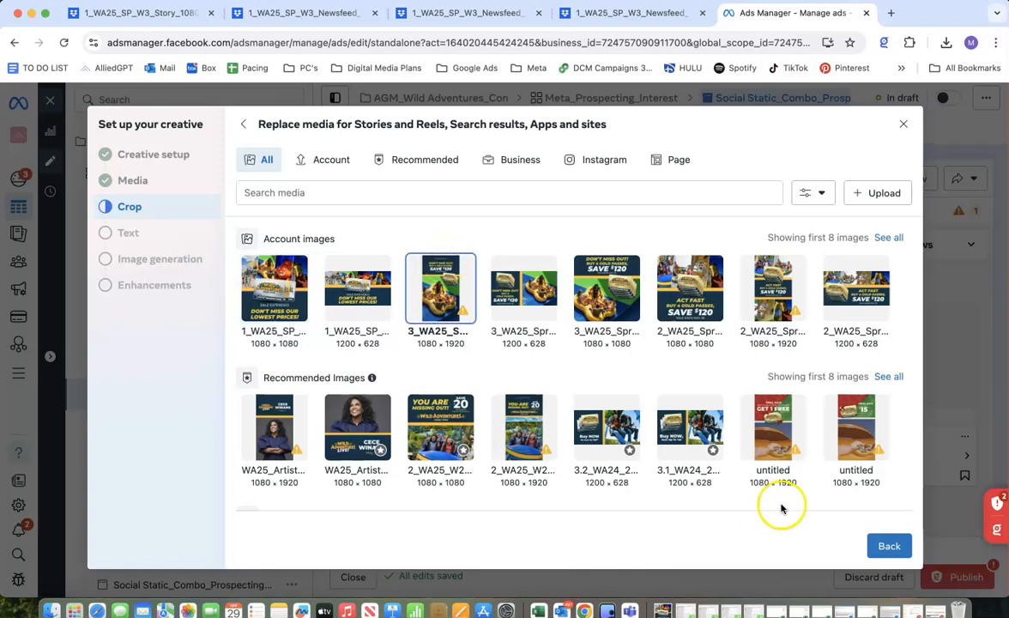
{"action": "left_click", "coordinate": [888, 547]}
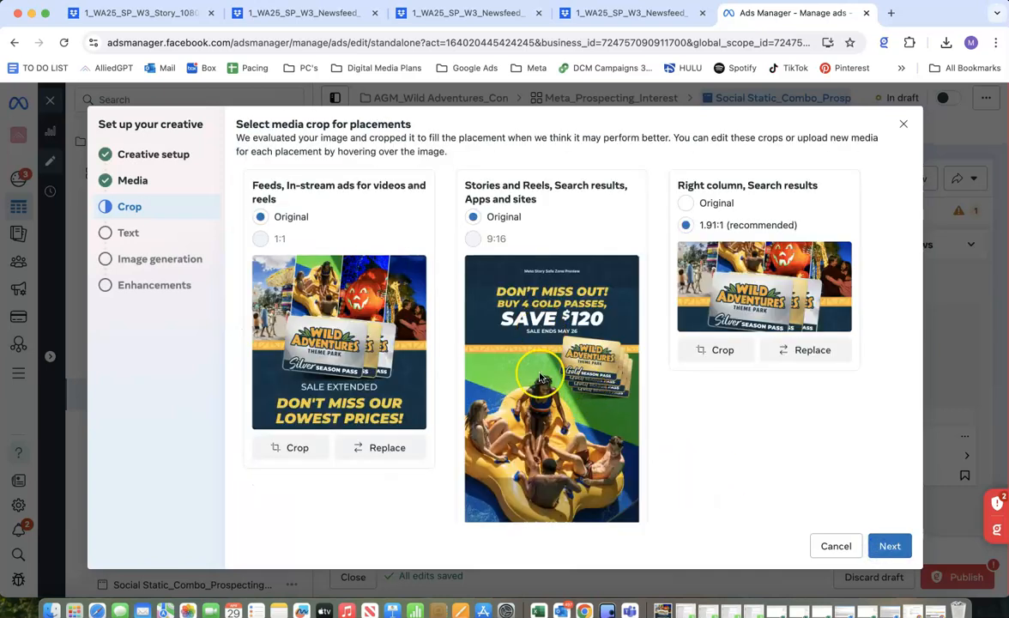
{"action": "scroll", "coordinate": [537, 409], "scroll_direction": "down", "scroll_amount": 2}
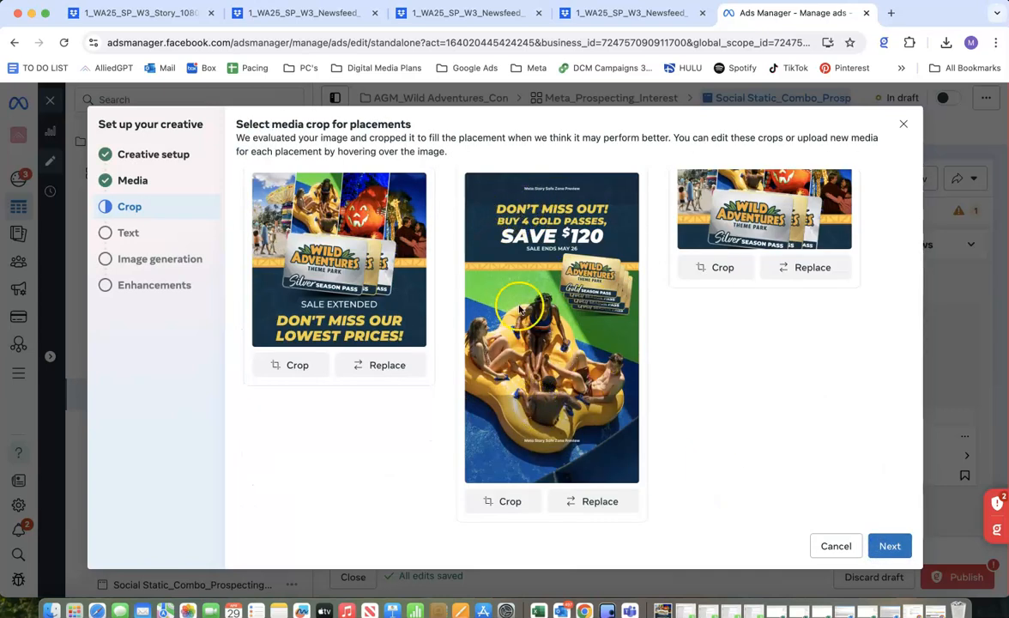
{"action": "scroll", "coordinate": [532, 258], "scroll_direction": "up", "scroll_amount": 3}
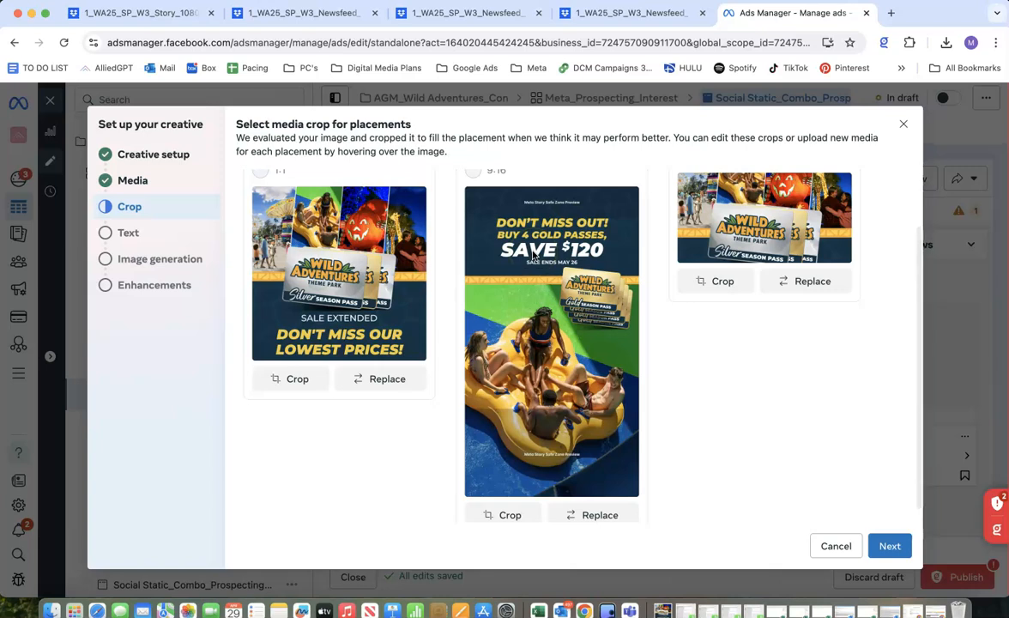
{"action": "scroll", "coordinate": [532, 254], "scroll_direction": "up", "scroll_amount": 1}
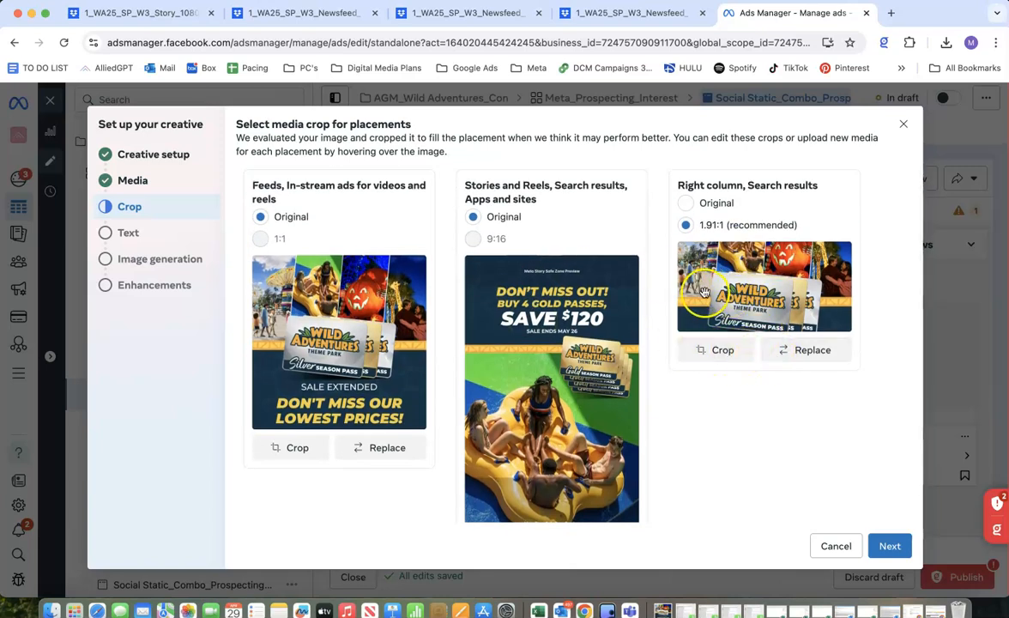
Replace the Right column, Search results media with the 1200 × 628 "Don't miss our lowest prices" image and proceed to the text setup.
{"action": "left_click", "coordinate": [687, 203]}
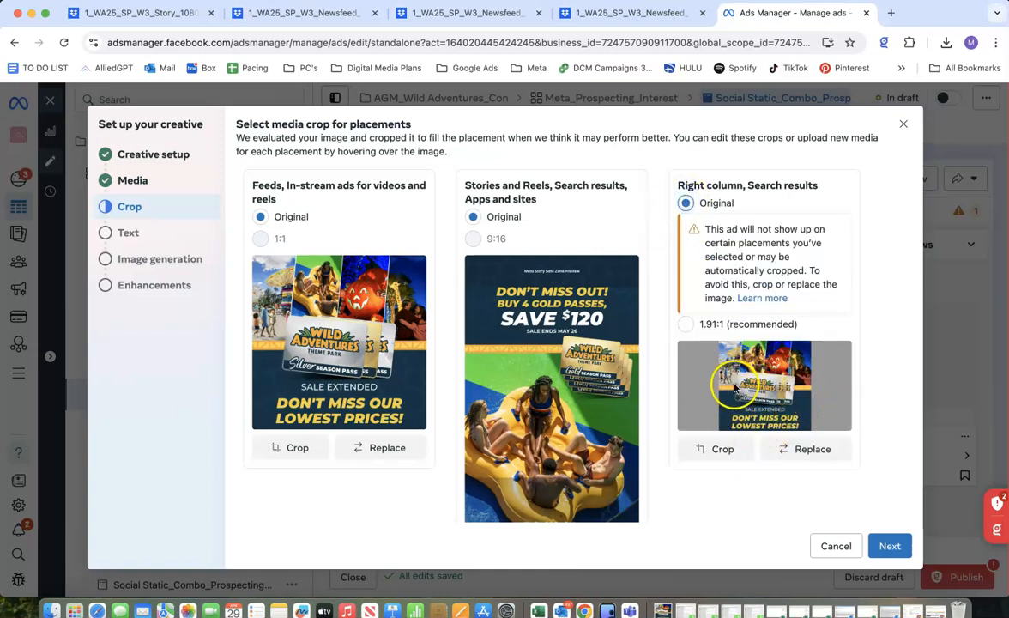
{"action": "left_click", "coordinate": [785, 464]}
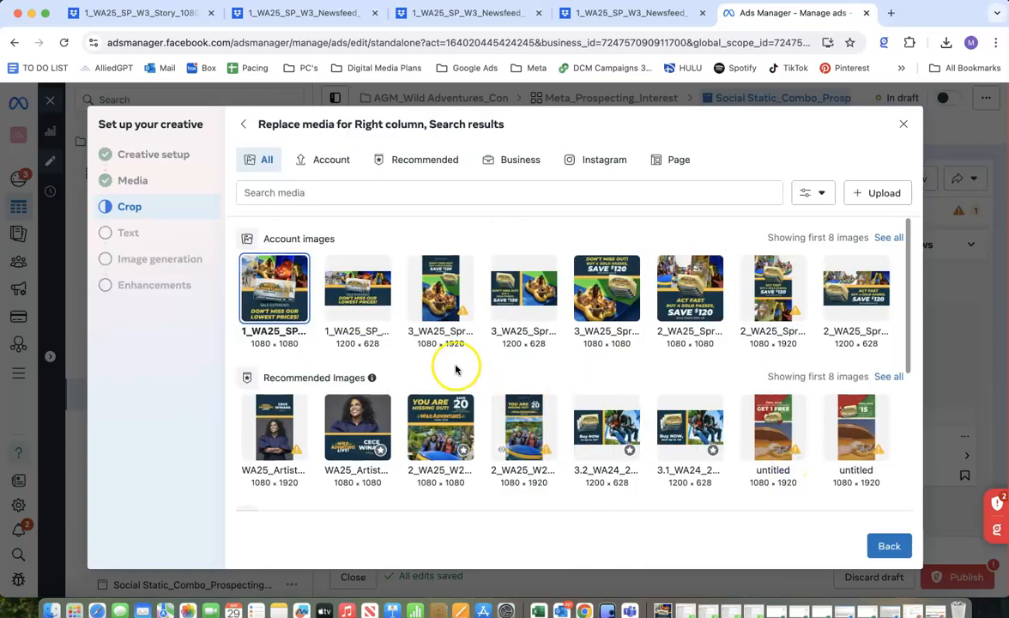
{"action": "left_click", "coordinate": [363, 300]}
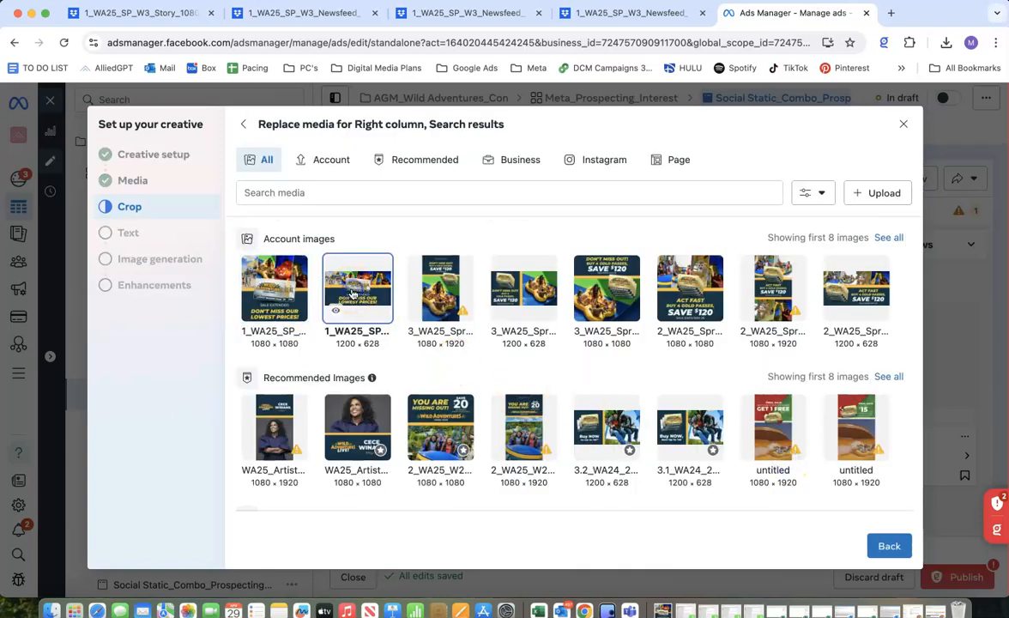
{"action": "left_click", "coordinate": [889, 548]}
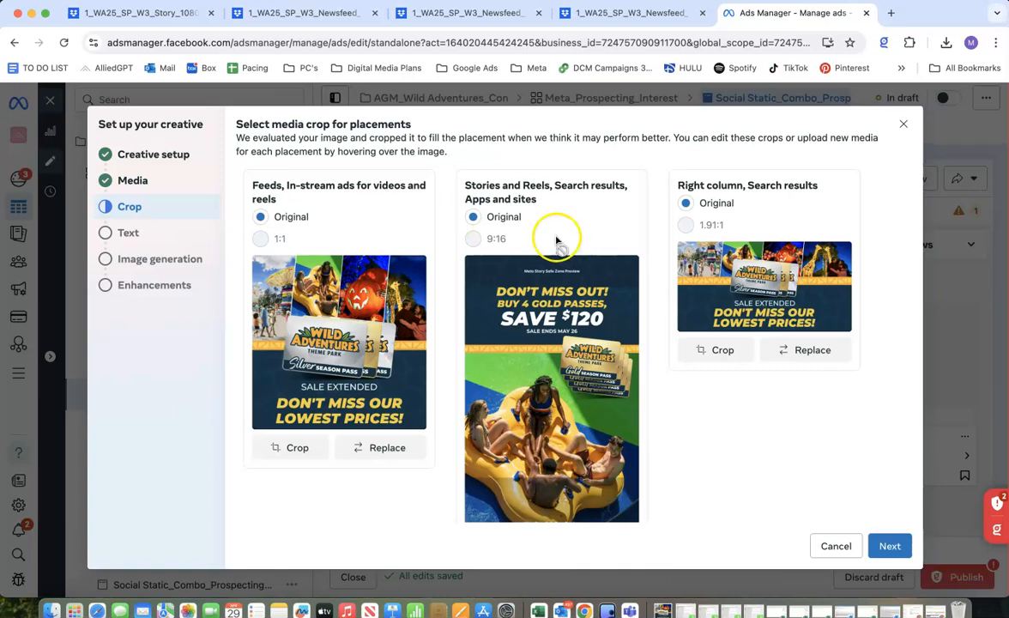
{"action": "left_click", "coordinate": [884, 552]}
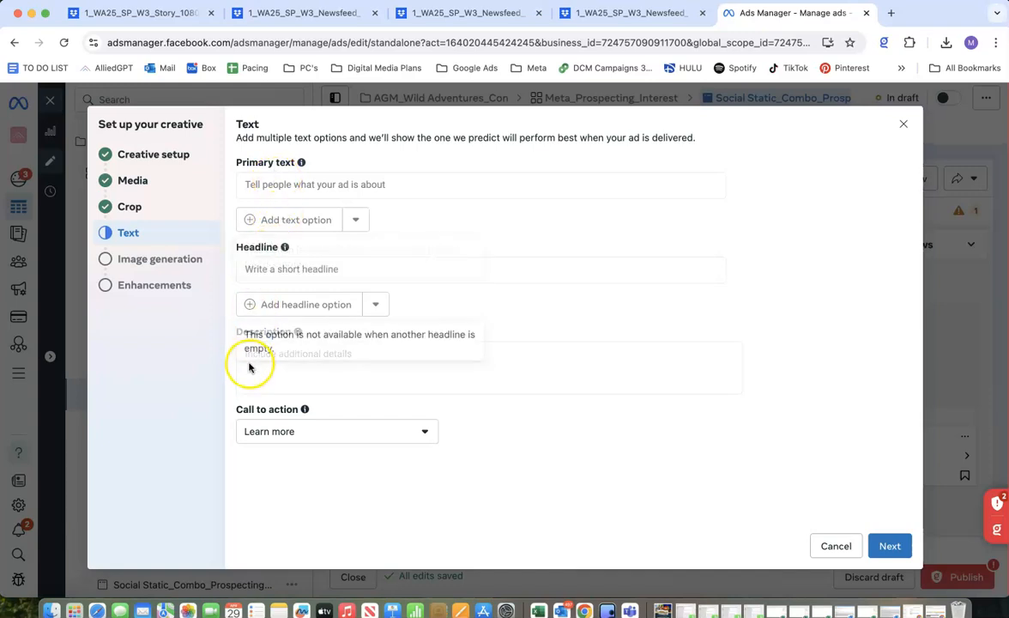
Switch to the Paid Social AIDA Copywriting Template and copy the first primary text from the ad copy template sheet.
{"action": "left_click", "coordinate": [936, 608]}
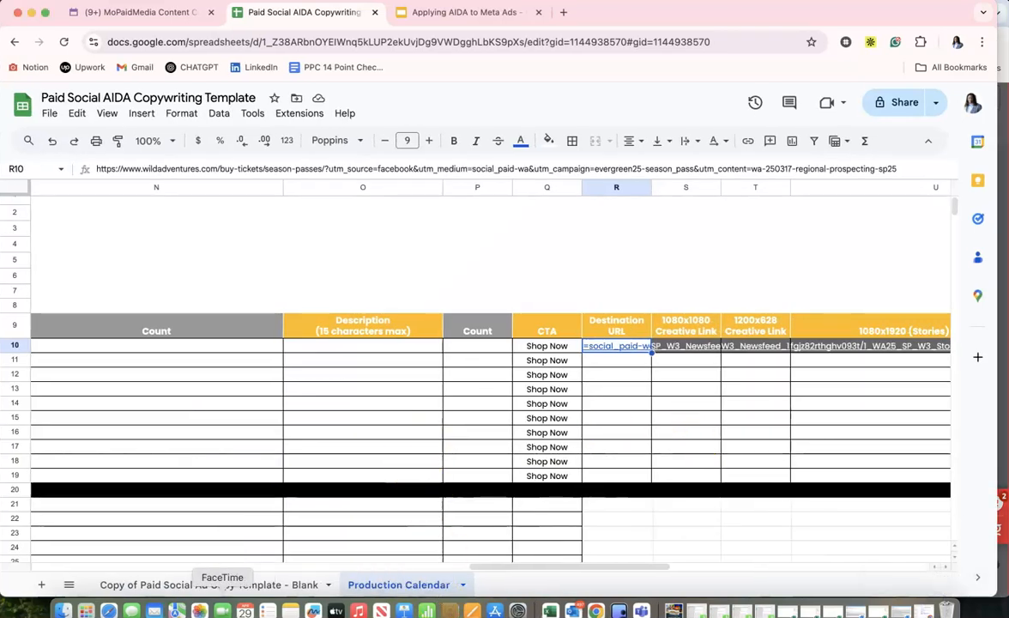
{"action": "left_click", "coordinate": [223, 584]}
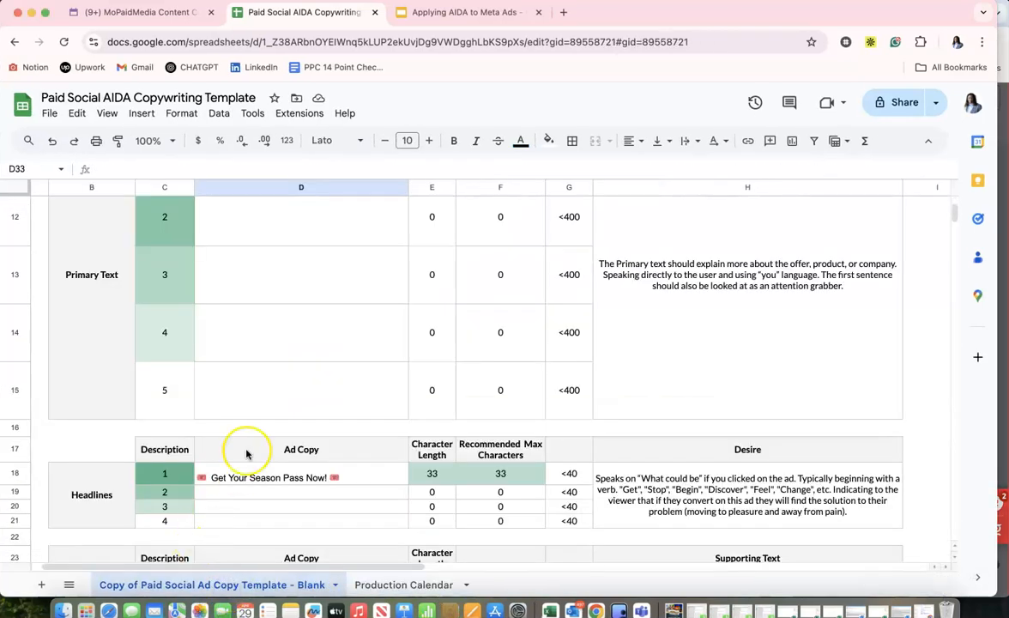
{"action": "scroll", "coordinate": [247, 454], "scroll_direction": "up", "scroll_amount": 3}
{"action": "left_click", "coordinate": [260, 320]}
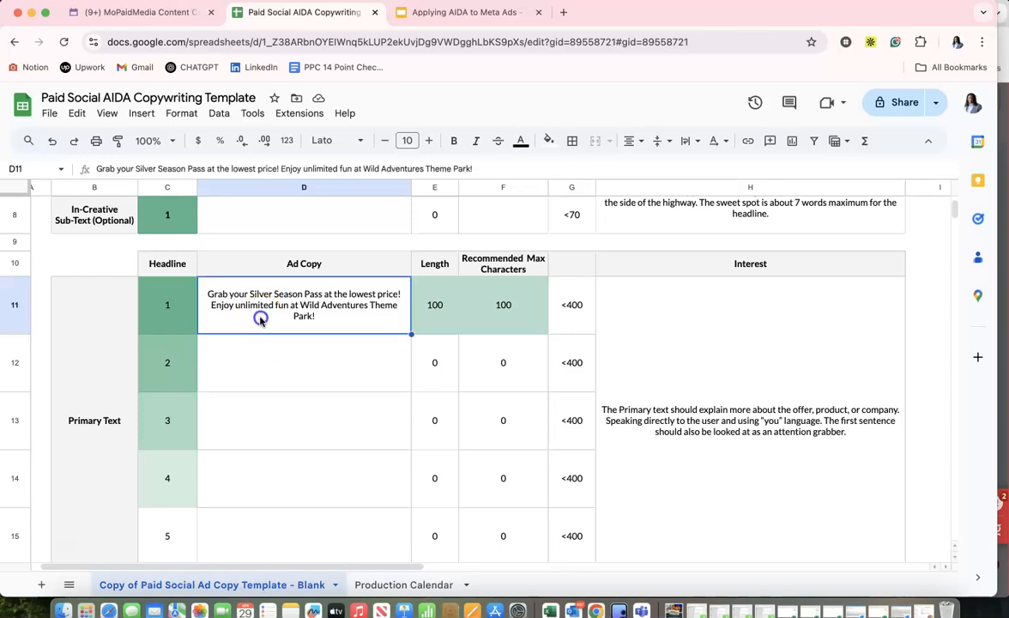
{"action": "key", "text": "super+c"}
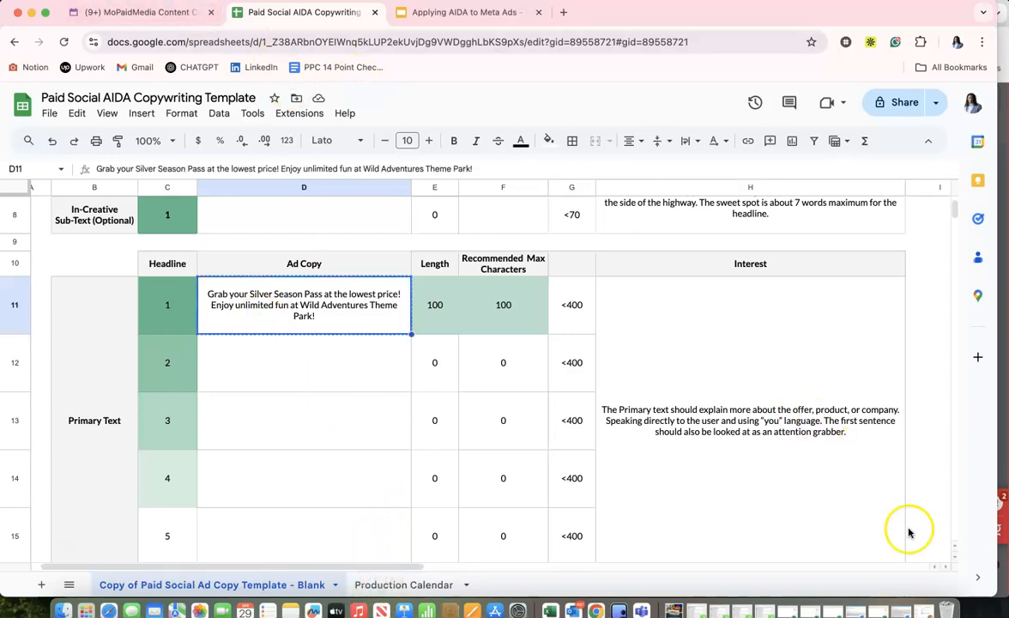
Return to Ads Manager and enter "Grab your Silver Season Pass at the lowest price! Enjoy unlimited fun at Wild Adventures Theme Park!" as primary text.
{"action": "left_click", "coordinate": [930, 613]}
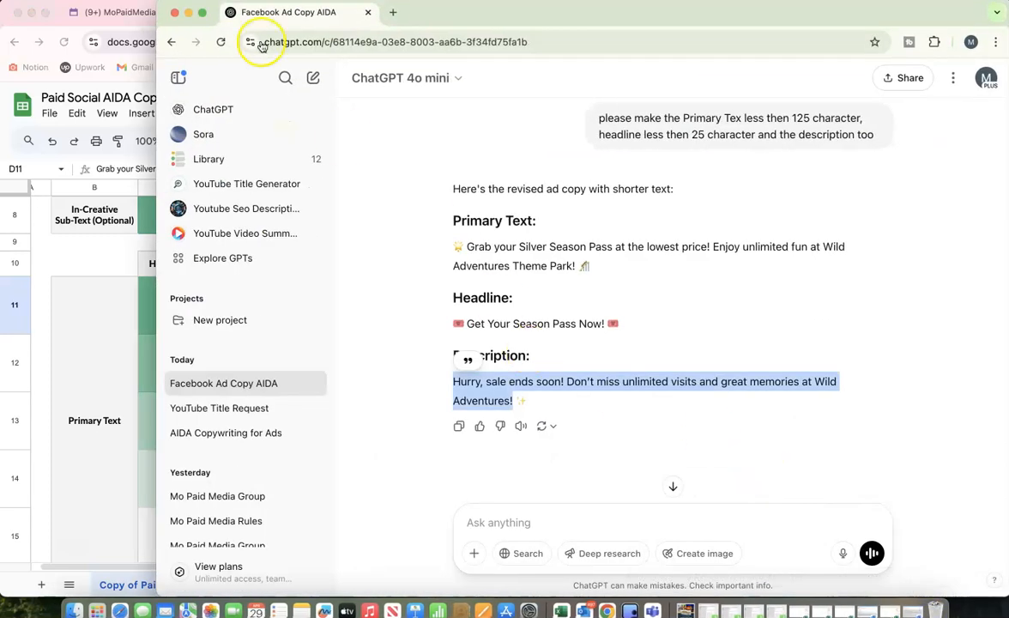
{"action": "left_click", "coordinate": [189, 12]}
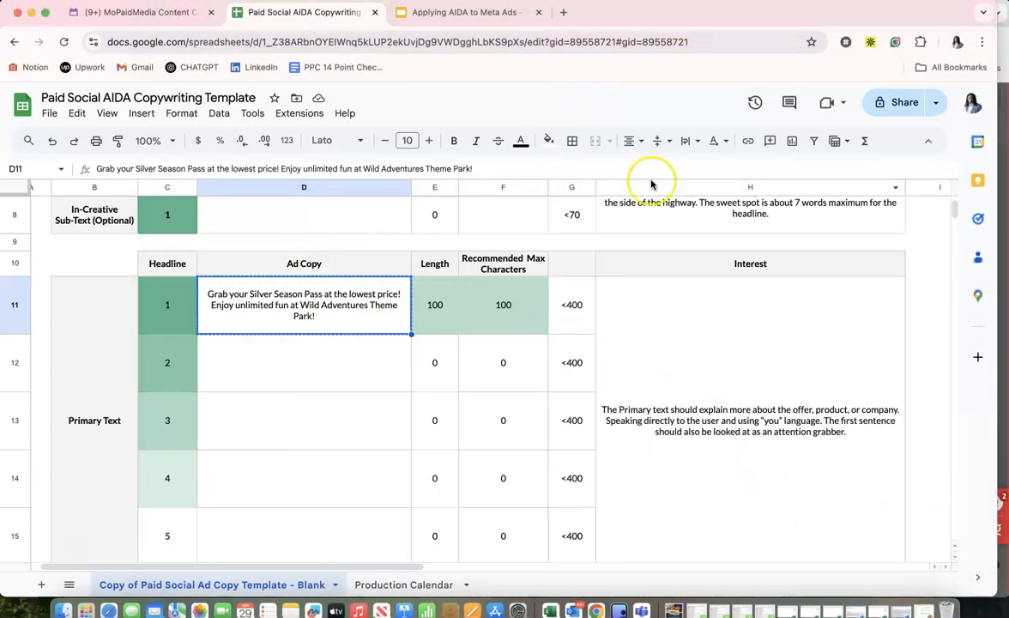
{"action": "left_click_drag", "start_coordinate": [599, 16], "coordinate": [1004, 56]}
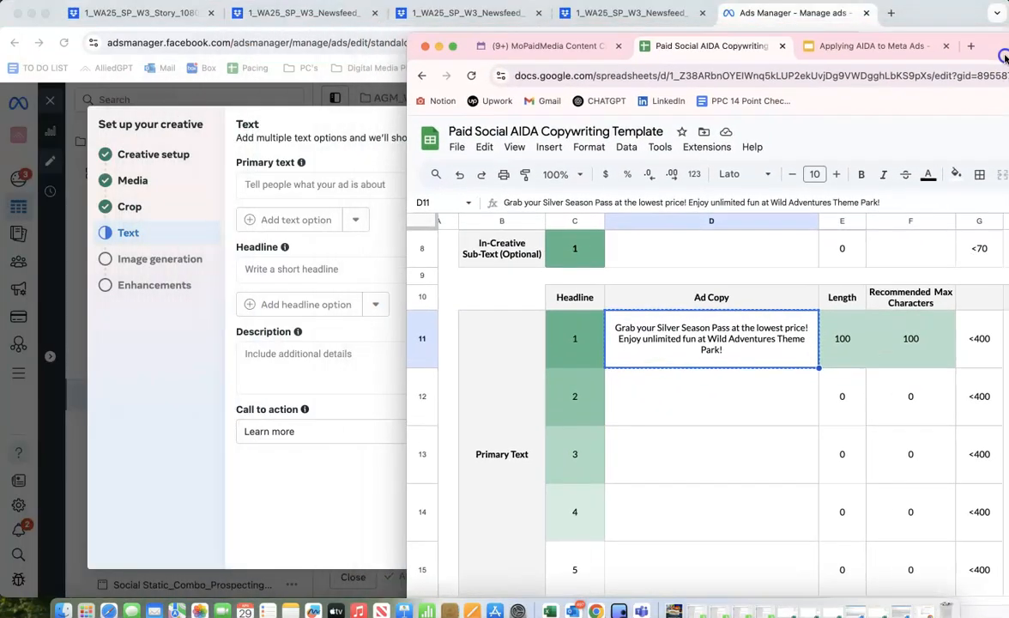
{"action": "left_click", "coordinate": [250, 293]}
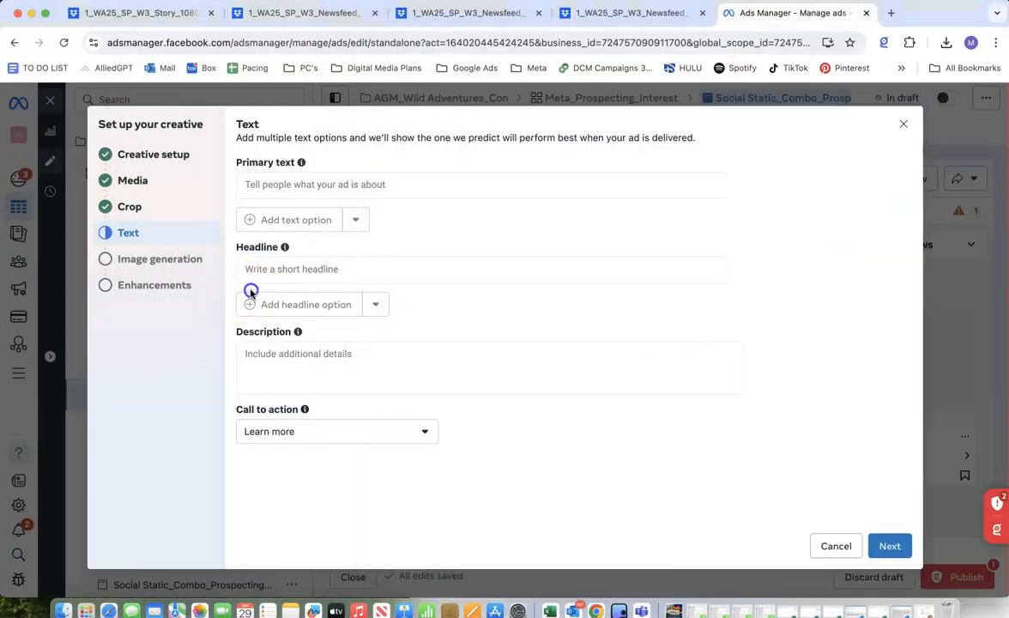
{"action": "left_click", "coordinate": [275, 187]}
{"action": "key", "text": "super+v"}
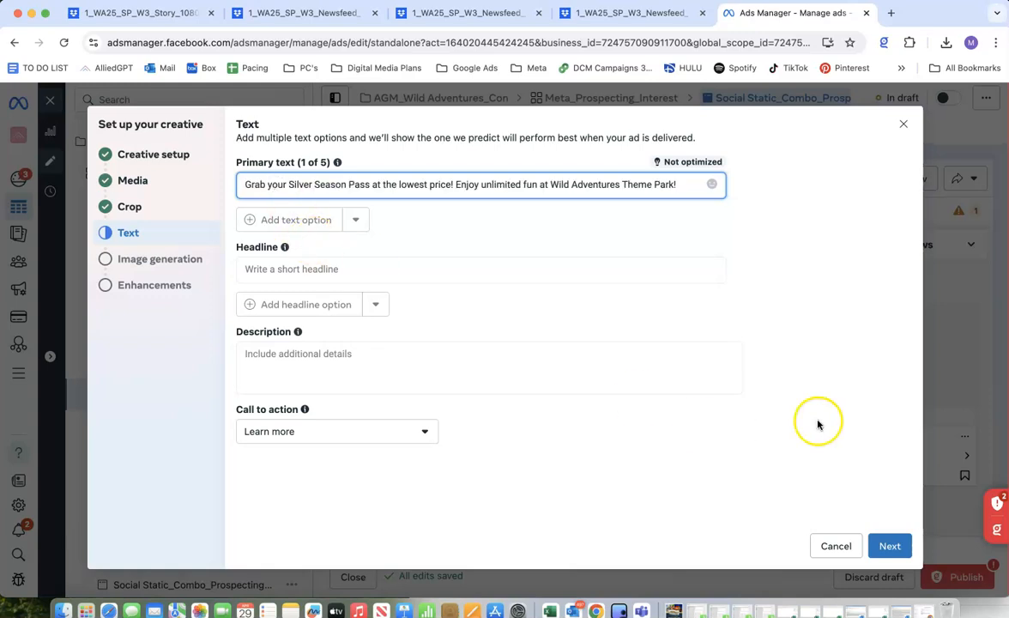
Copy the first headline, "Get Your Season Pass Now!" with its ticket emojis, from the AIDA template into the ad's headline.
{"action": "left_click_drag", "start_coordinate": [944, 30], "coordinate": [825, 24]}
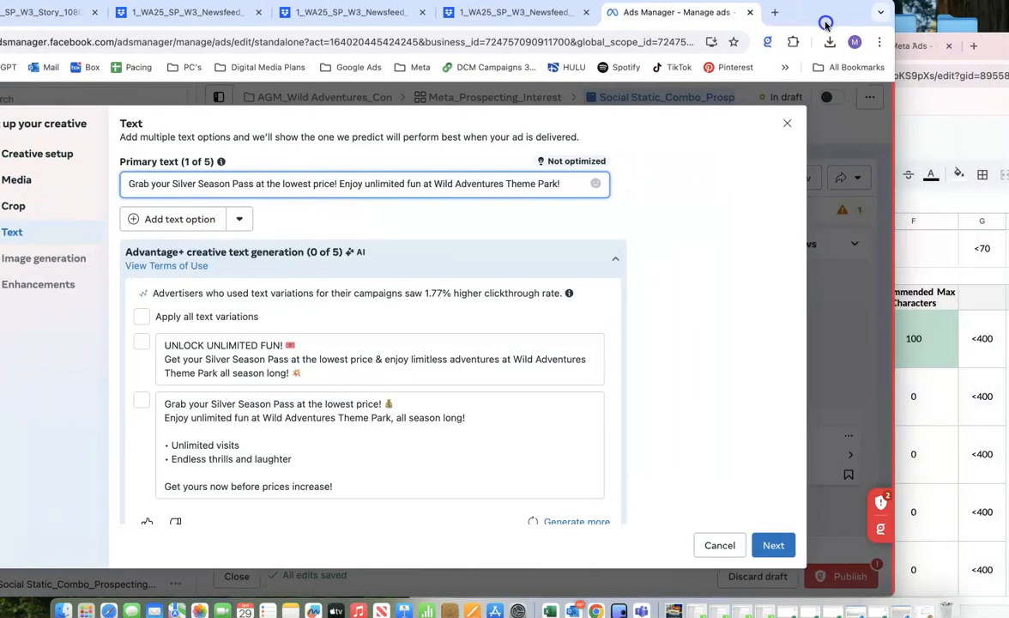
{"action": "left_click", "coordinate": [970, 168]}
{"action": "scroll", "coordinate": [760, 322], "scroll_direction": "down", "scroll_amount": 5}
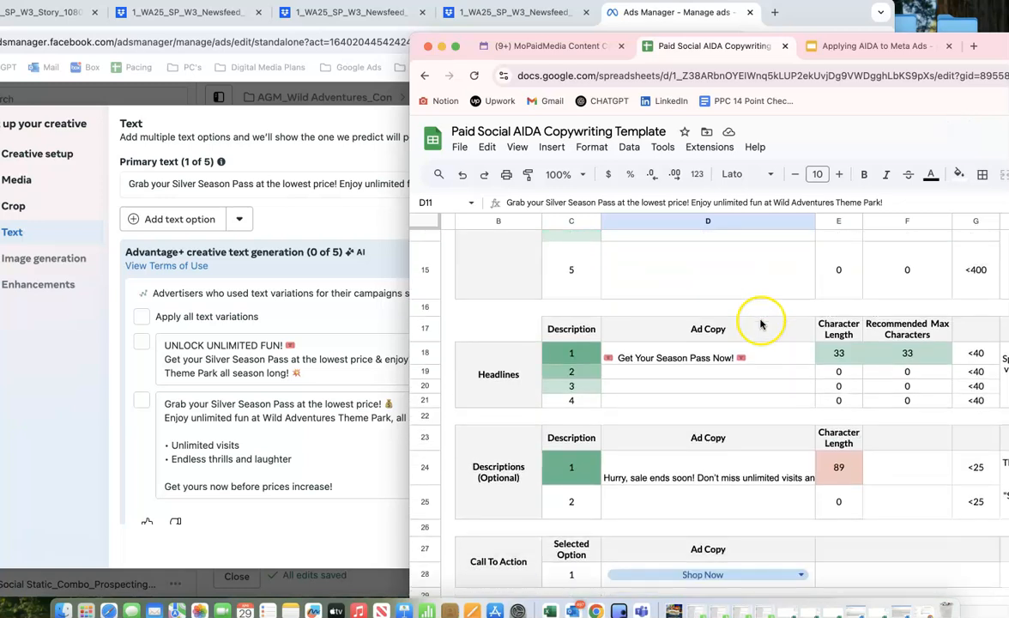
{"action": "double_click", "coordinate": [674, 361]}
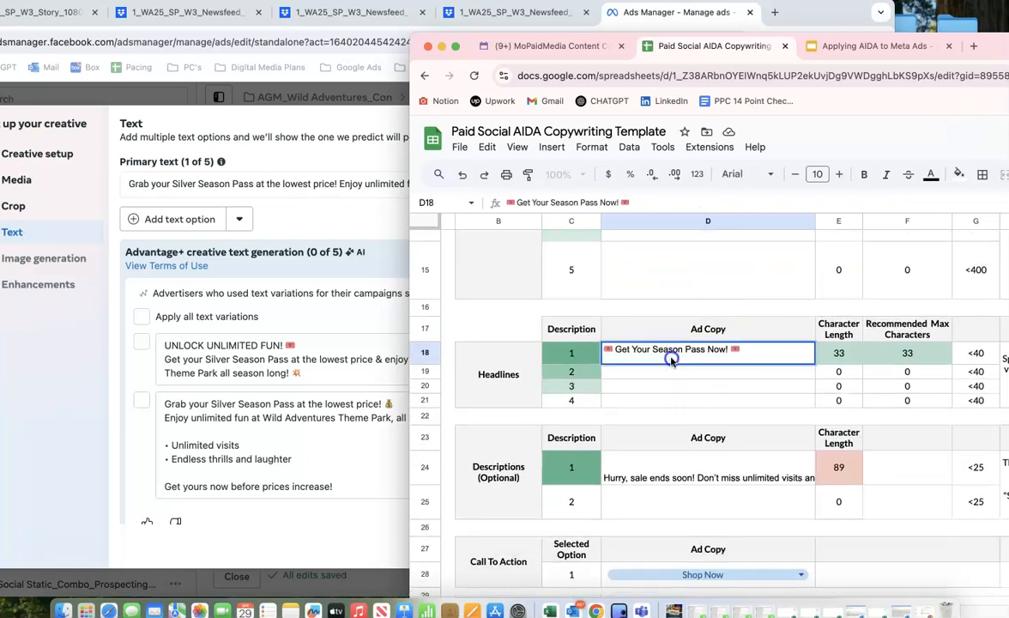
{"action": "triple_click", "coordinate": [672, 352]}
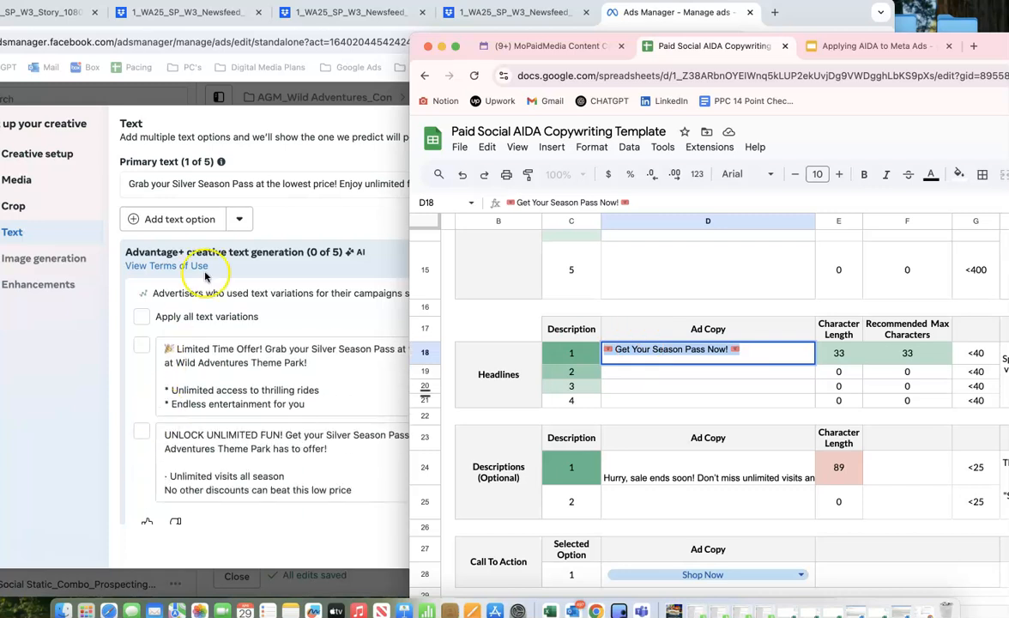
{"action": "left_click", "coordinate": [279, 208]}
{"action": "scroll", "coordinate": [273, 273], "scroll_direction": "down", "scroll_amount": 5}
{"action": "left_click", "coordinate": [210, 352]}
{"action": "key", "text": "super+v"}
{"action": "scroll", "coordinate": [275, 360], "scroll_direction": "down", "scroll_amount": 3}
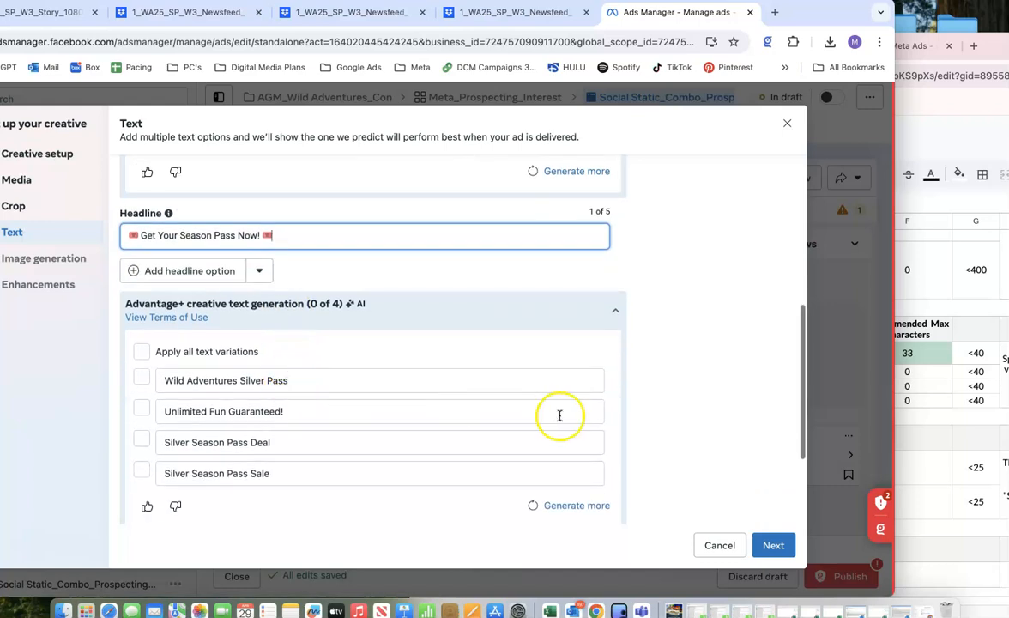
Copy "Hurry, sale ends soon! Don't miss unlimited visits and great memories at Wild Adventures!" from the AIDA template into the ad's description.
{"action": "left_click", "coordinate": [928, 266]}
{"action": "double_click", "coordinate": [703, 479]}
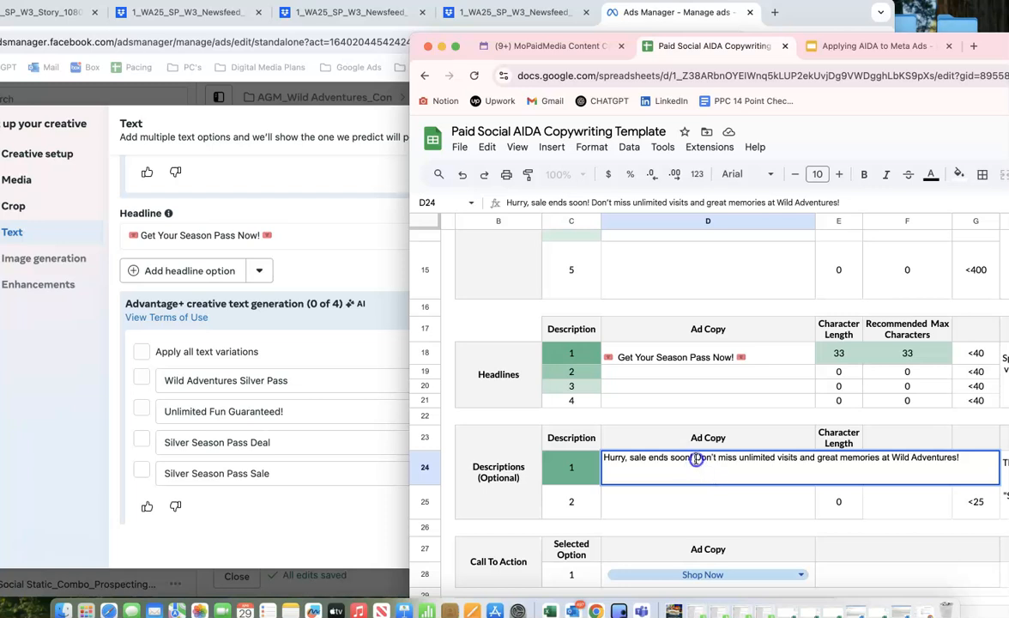
{"action": "triple_click", "coordinate": [697, 460]}
{"action": "key", "text": "super+c"}
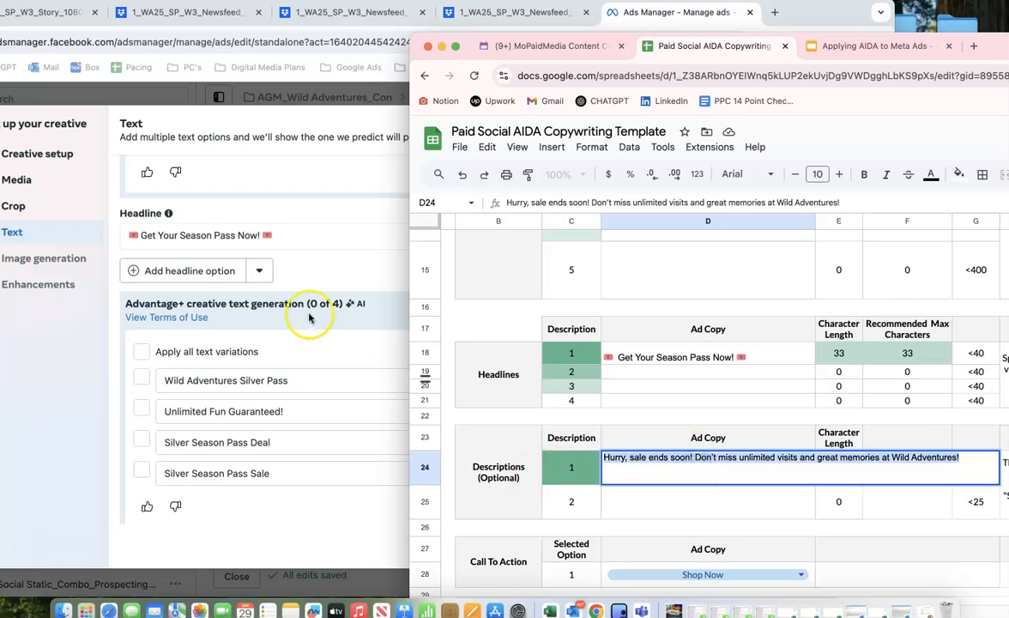
{"action": "left_click", "coordinate": [352, 215]}
{"action": "scroll", "coordinate": [364, 302], "scroll_direction": "down", "scroll_amount": 5}
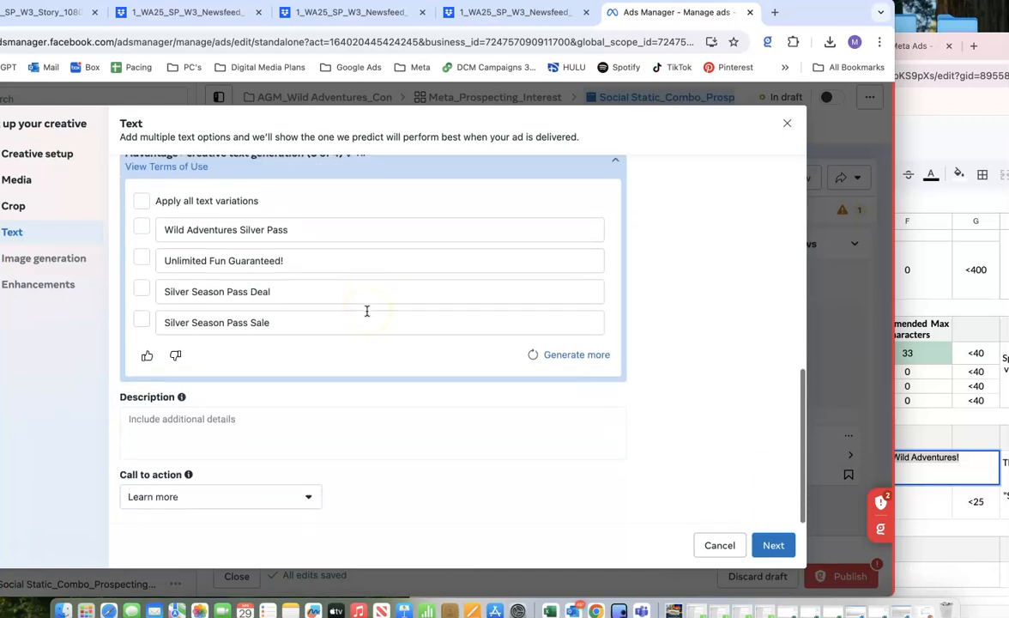
{"action": "left_click", "coordinate": [210, 416]}
{"action": "key", "text": "super+v"}
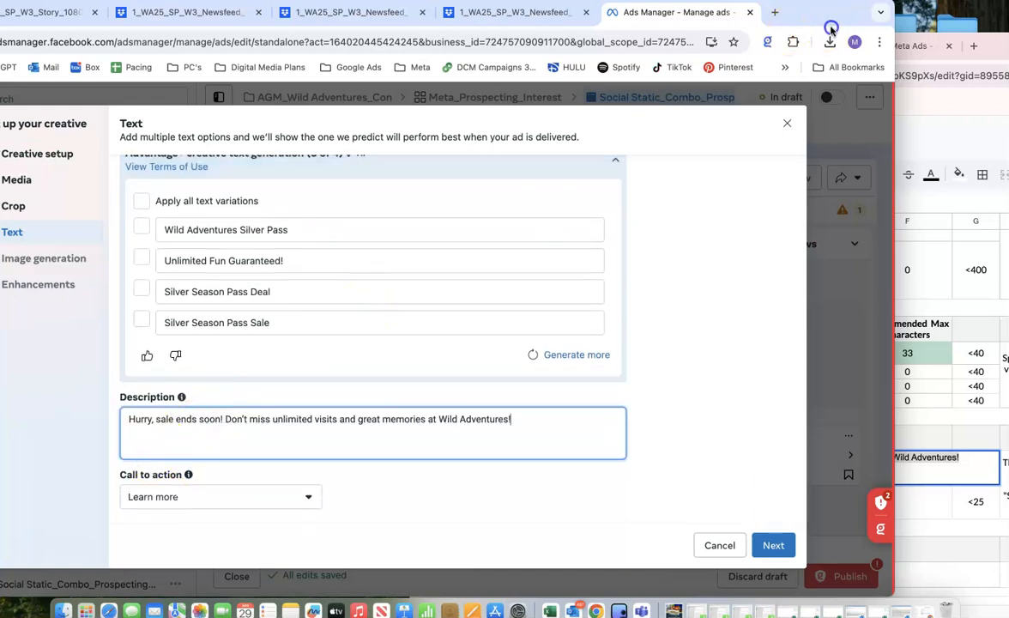
Check the call to action in the AIDA template, set the ad's call to action to Shop now and continue to image generation.
{"action": "left_click_drag", "start_coordinate": [870, 25], "coordinate": [993, 10]}
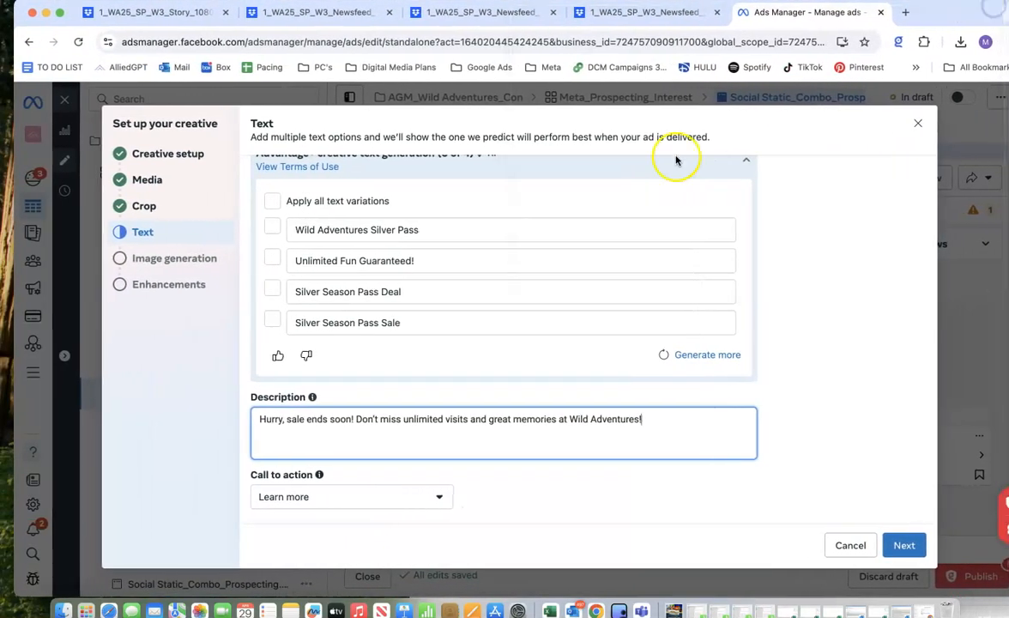
{"action": "left_click_drag", "start_coordinate": [938, 14], "coordinate": [816, 7]}
{"action": "left_click", "coordinate": [965, 125]}
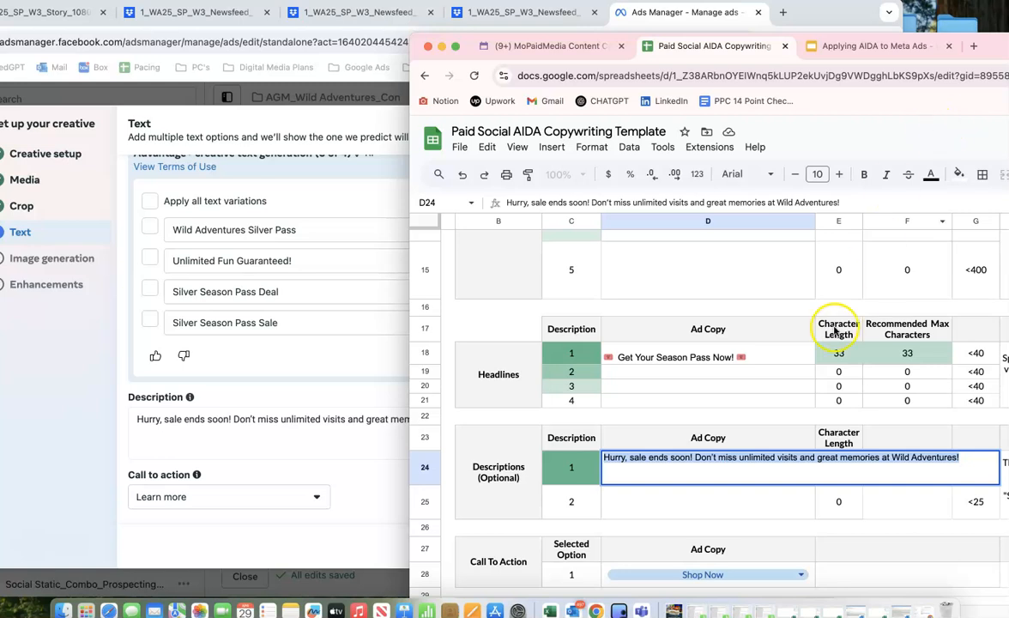
{"action": "left_click", "coordinate": [568, 530]}
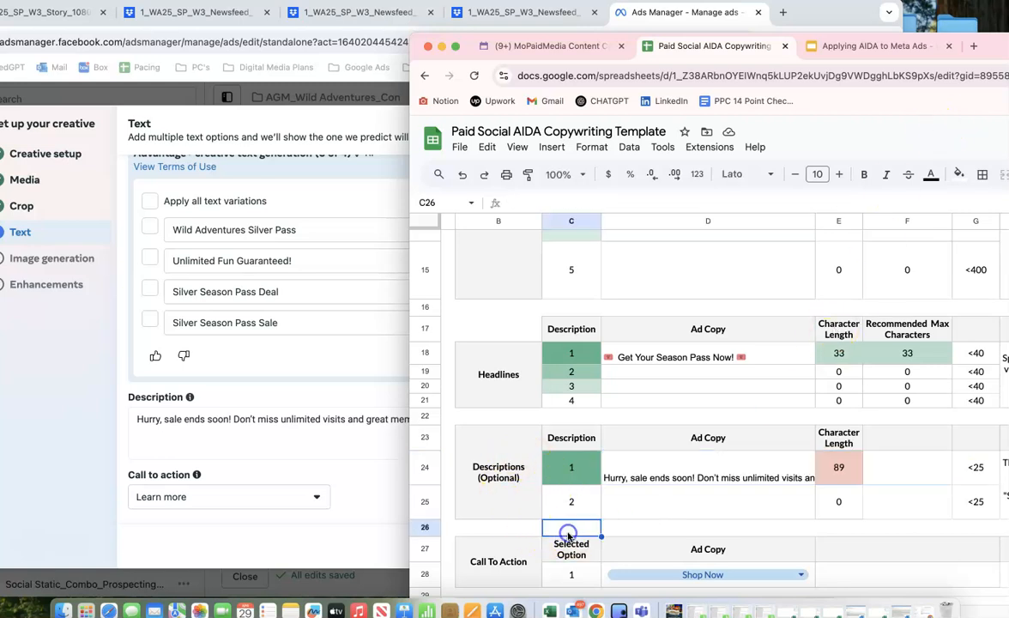
{"action": "scroll", "coordinate": [567, 527], "scroll_direction": "down", "scroll_amount": 2}
{"action": "double_click", "coordinate": [611, 505]}
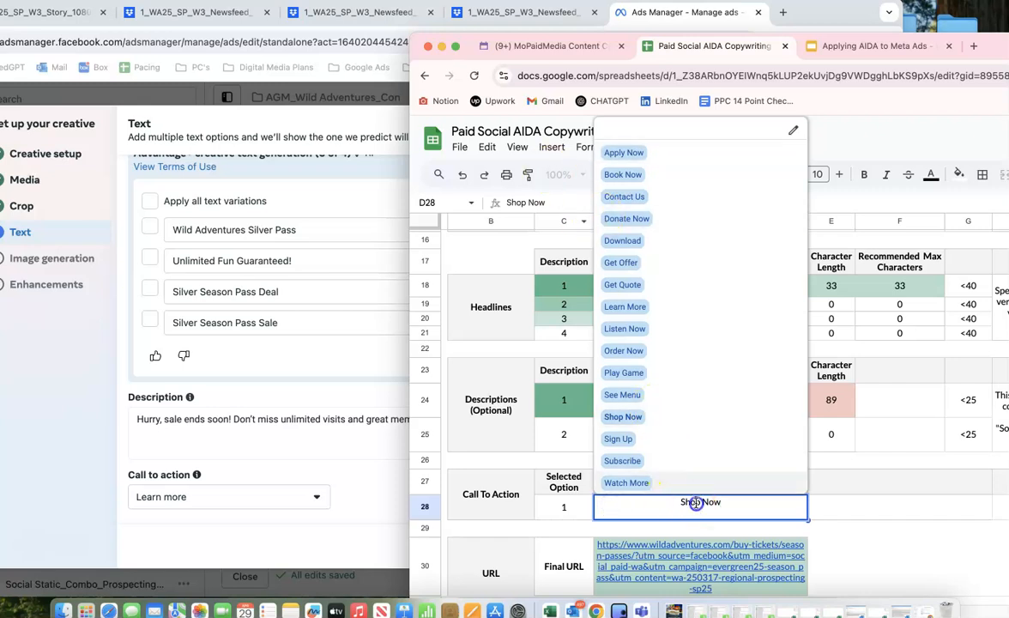
{"action": "left_click", "coordinate": [311, 506]}
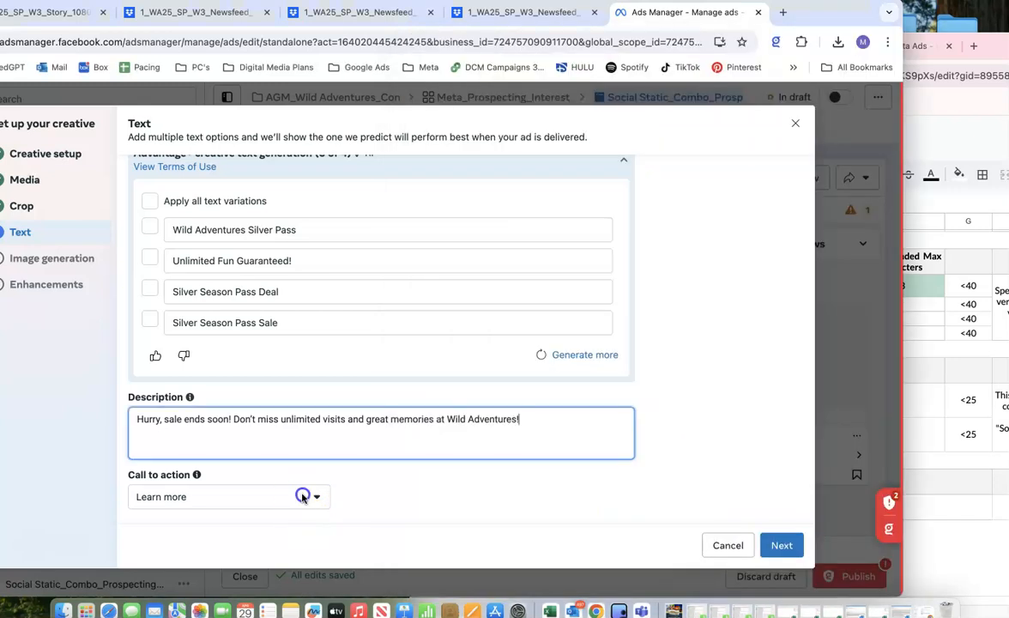
{"action": "left_click", "coordinate": [317, 495]}
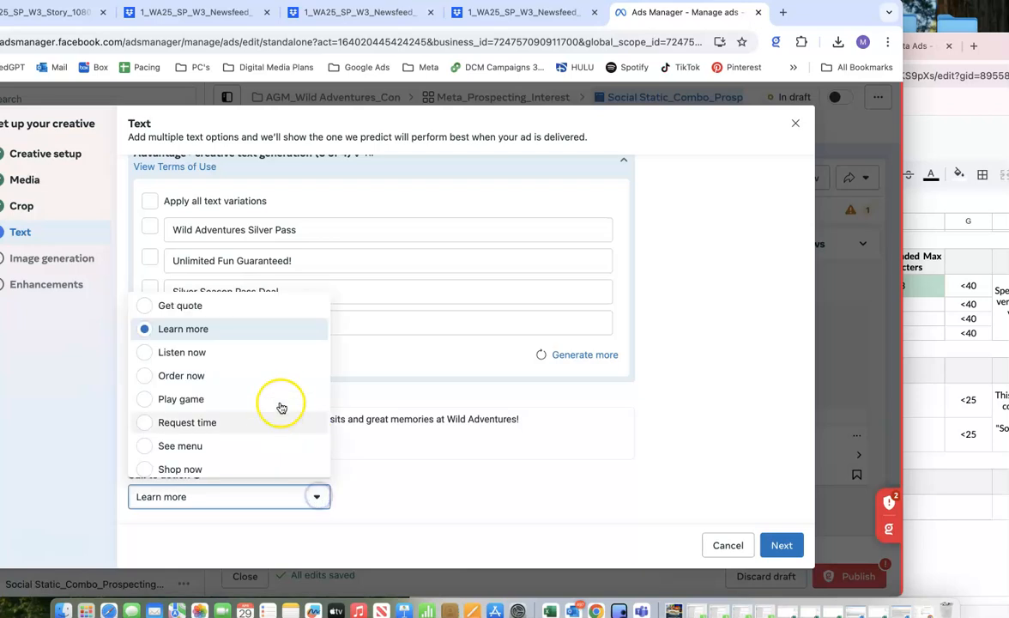
{"action": "left_click", "coordinate": [219, 468]}
{"action": "left_click", "coordinate": [777, 549]}
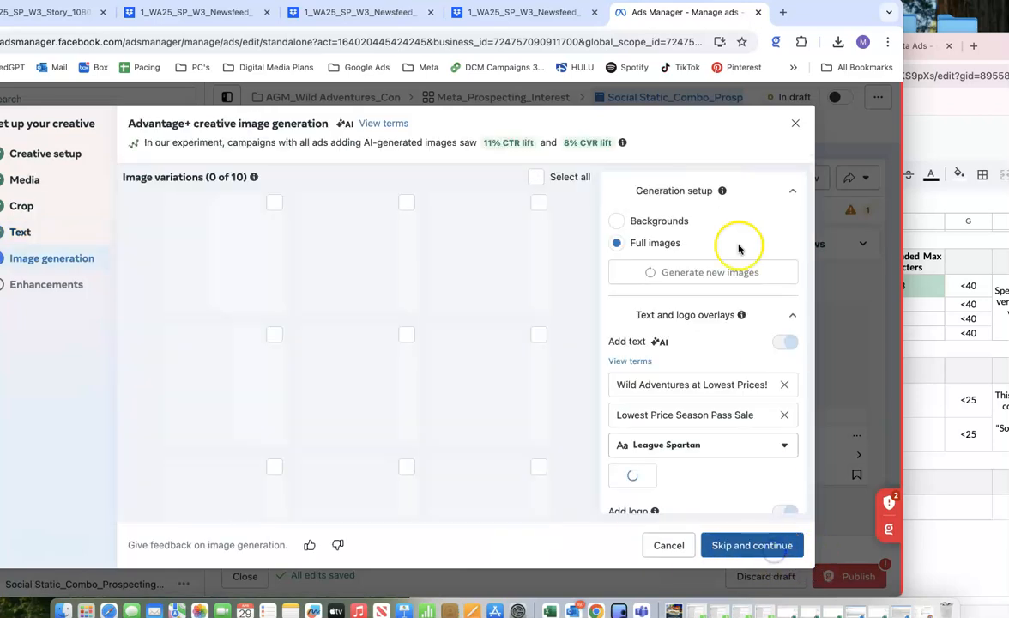
Turn off the AI text and logo overlays and skip image generation without selecting any variations.
{"action": "left_click_drag", "start_coordinate": [897, 24], "coordinate": [899, 19]}
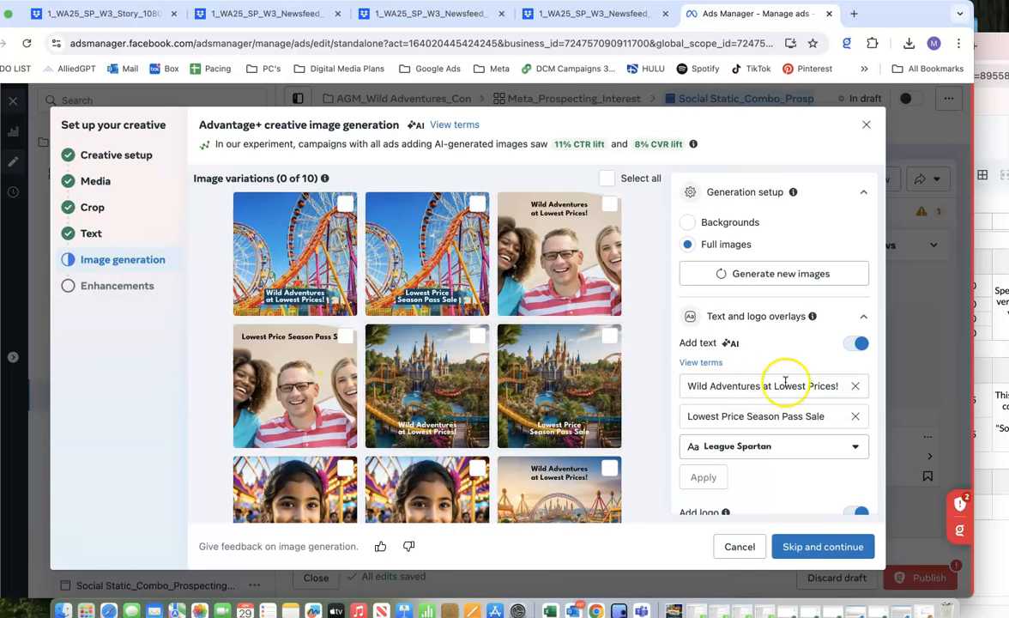
{"action": "left_click", "coordinate": [851, 342]}
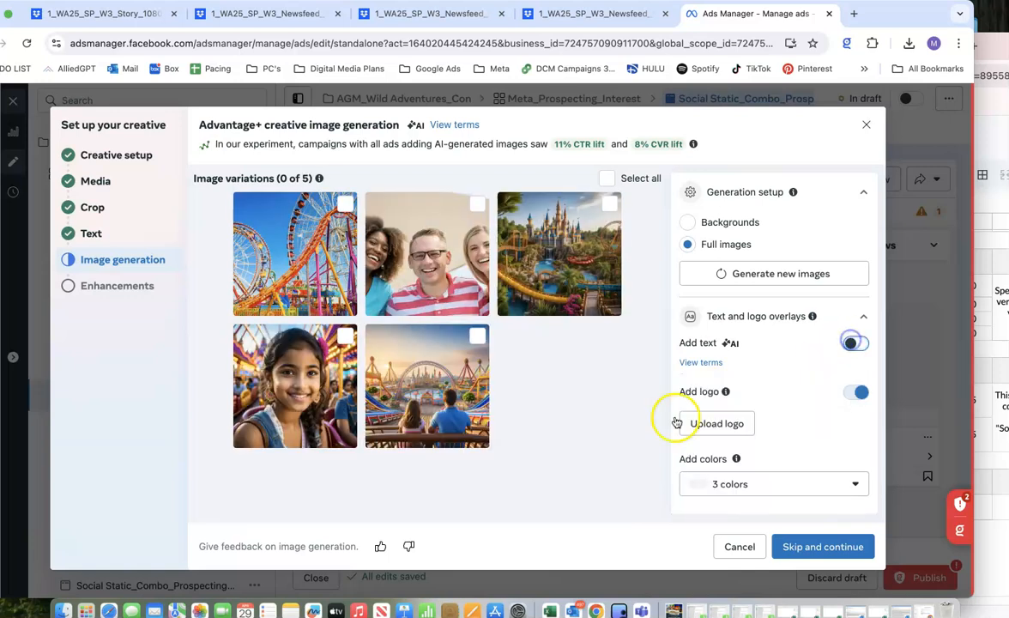
{"action": "left_click", "coordinate": [858, 393]}
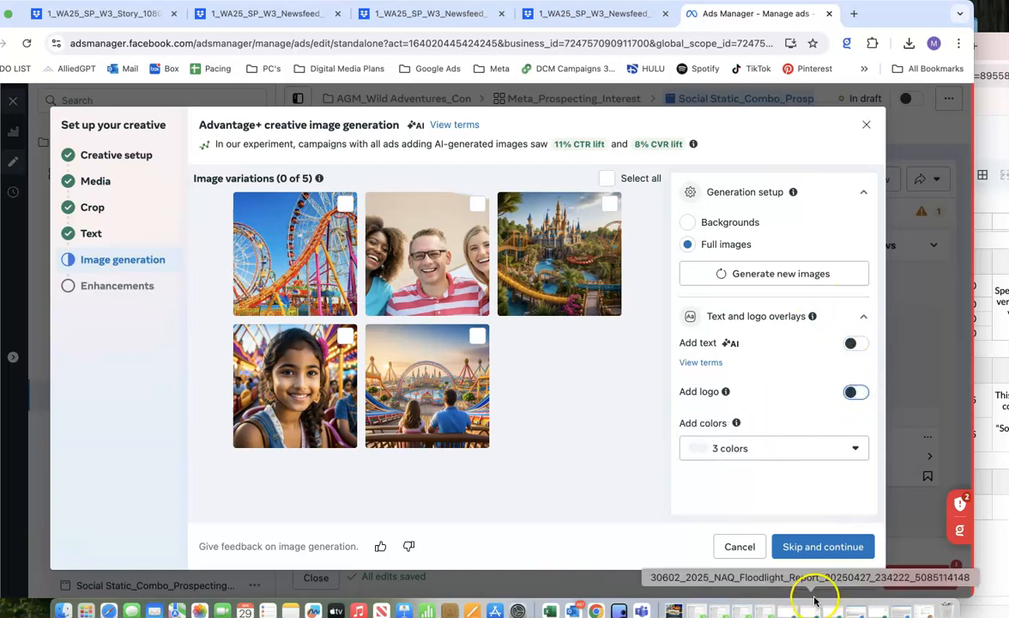
{"action": "left_click", "coordinate": [817, 558]}
Look through the Advantage+ creative enhancements, turn off Music among the additional ones and finish the creative setup.
{"action": "scroll", "coordinate": [524, 380], "scroll_direction": "down", "scroll_amount": 2}
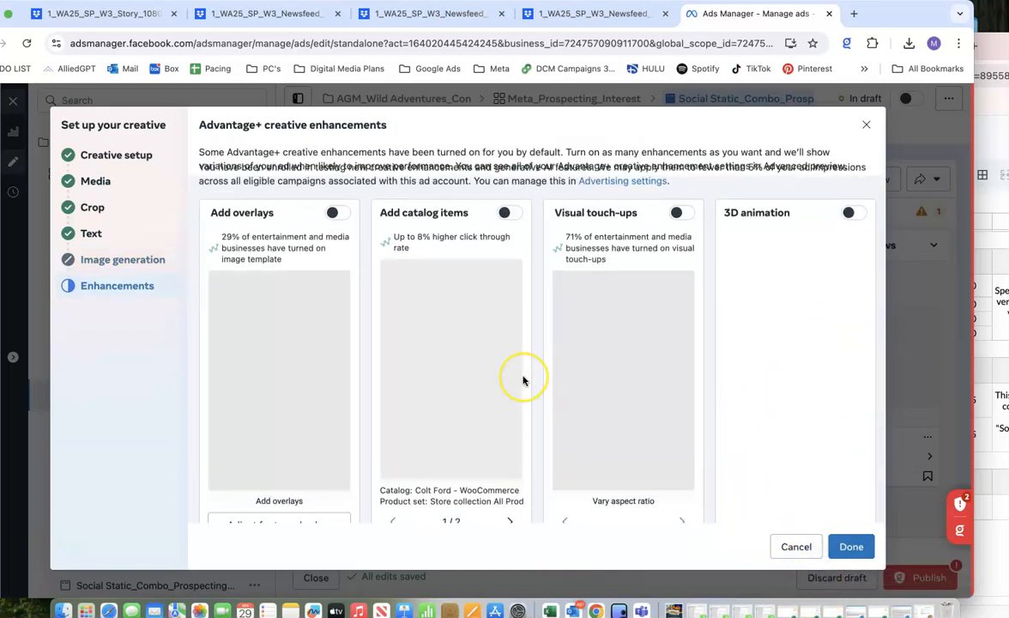
{"action": "scroll", "coordinate": [506, 372], "scroll_direction": "up", "scroll_amount": 1}
{"action": "scroll", "coordinate": [451, 379], "scroll_direction": "down", "scroll_amount": 10}
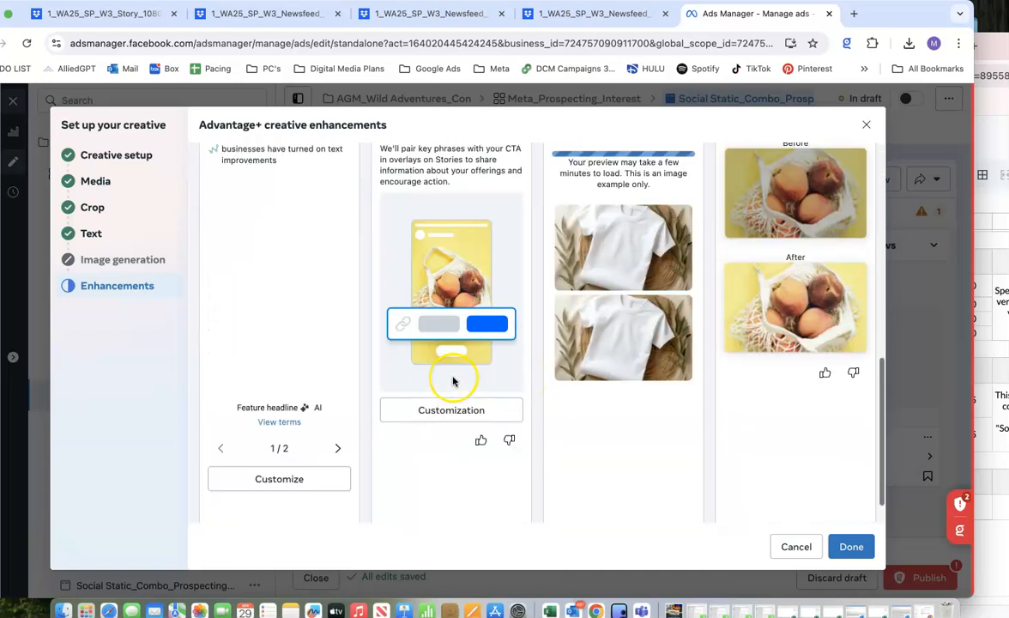
{"action": "scroll", "coordinate": [256, 457], "scroll_direction": "down", "scroll_amount": 1}
{"action": "left_click", "coordinate": [271, 509]}
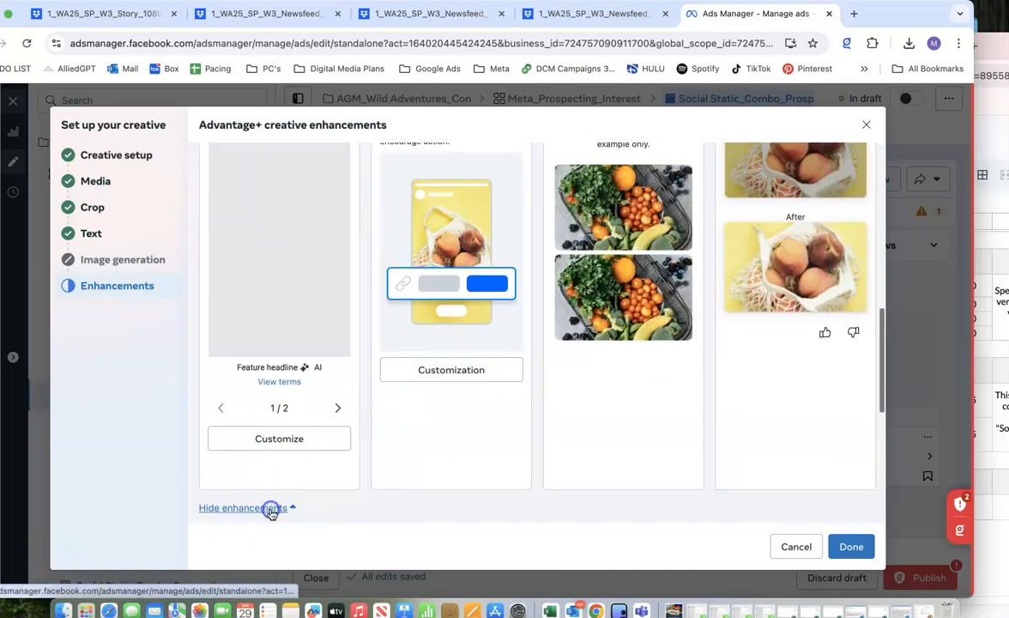
{"action": "scroll", "coordinate": [272, 512], "scroll_direction": "down", "scroll_amount": 3}
{"action": "left_click", "coordinate": [338, 363]}
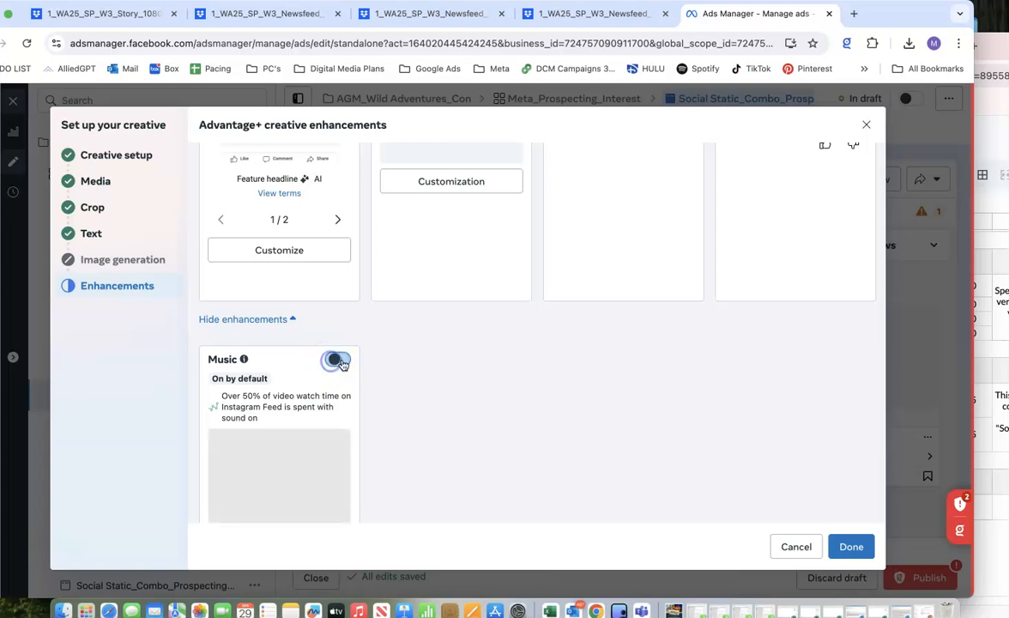
{"action": "scroll", "coordinate": [366, 340], "scroll_direction": "up", "scroll_amount": 15}
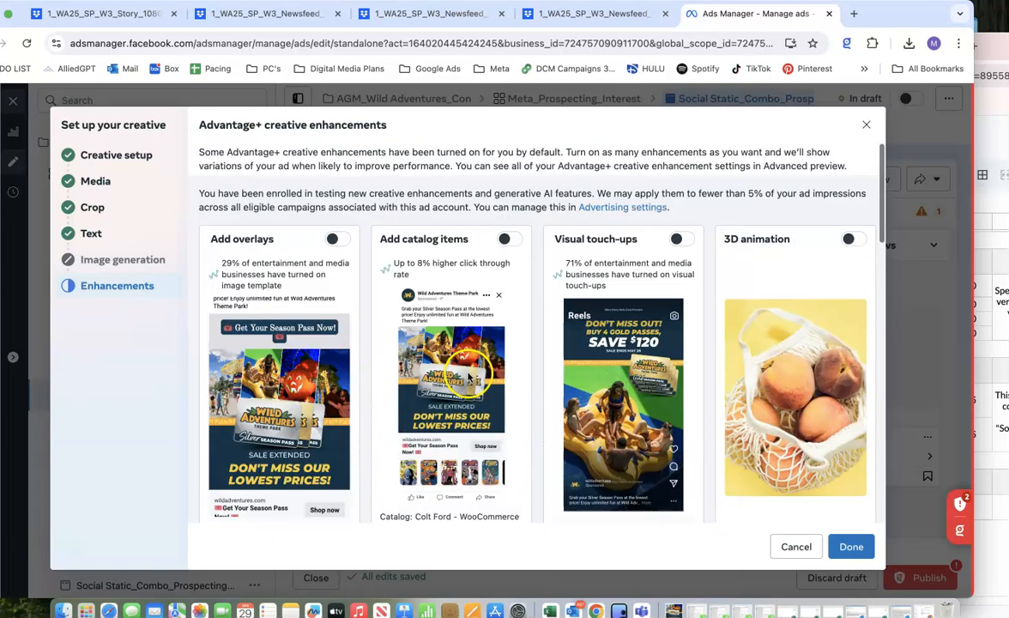
{"action": "left_click", "coordinate": [852, 547]}
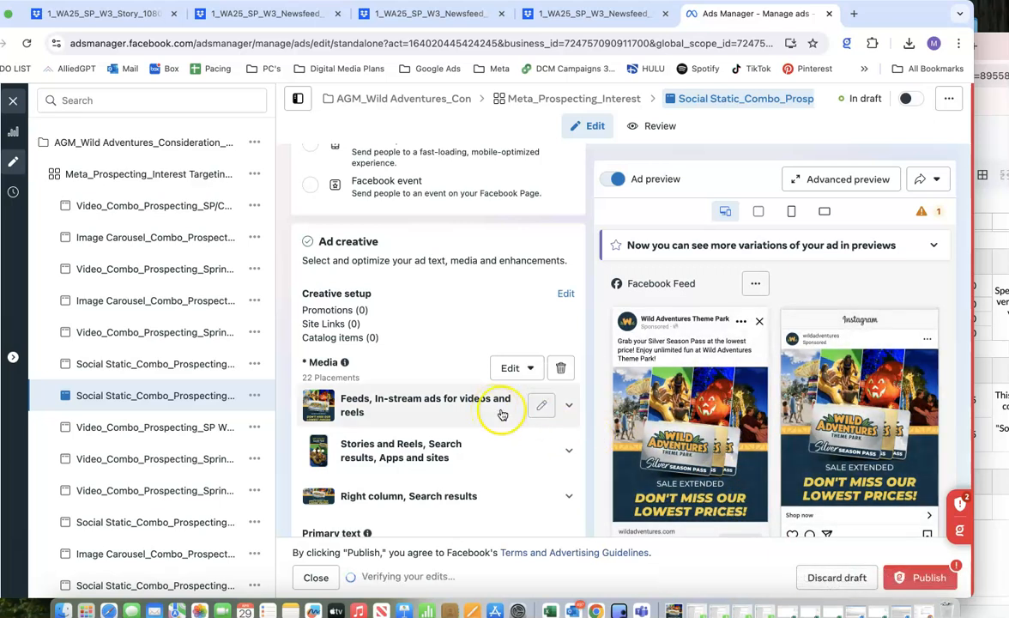
Expand the Feeds, In-stream ads for videos and reels media group and review its placements.
{"action": "left_click", "coordinate": [570, 407]}
{"action": "scroll", "coordinate": [418, 383], "scroll_direction": "down", "scroll_amount": 2}
{"action": "scroll", "coordinate": [417, 383], "scroll_direction": "down", "scroll_amount": 3}
{"action": "scroll", "coordinate": [417, 383], "scroll_direction": "up", "scroll_amount": 4}
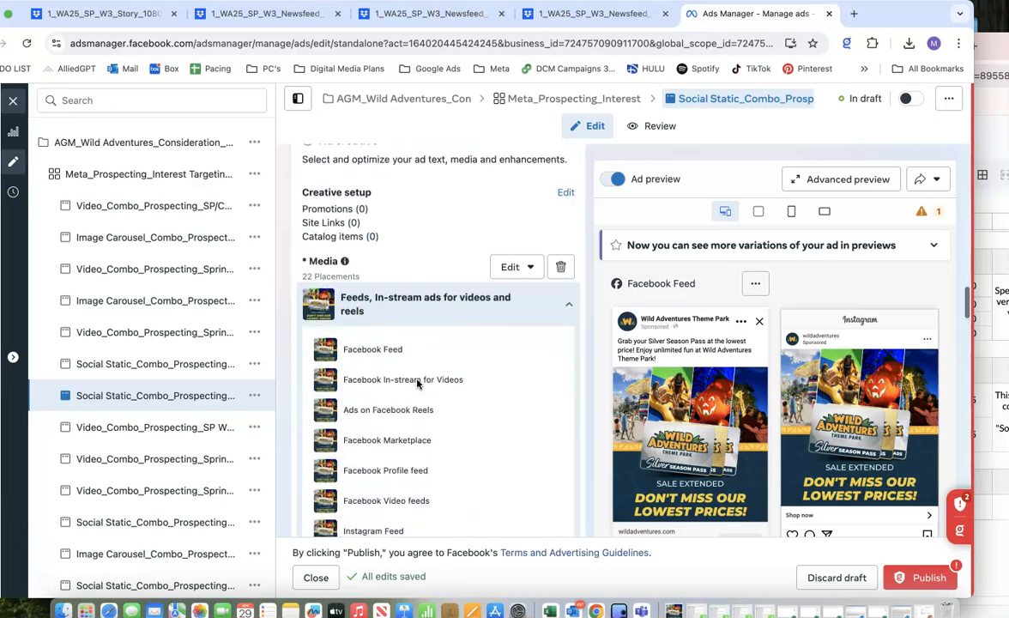
{"action": "scroll", "coordinate": [418, 384], "scroll_direction": "up", "scroll_amount": 2}
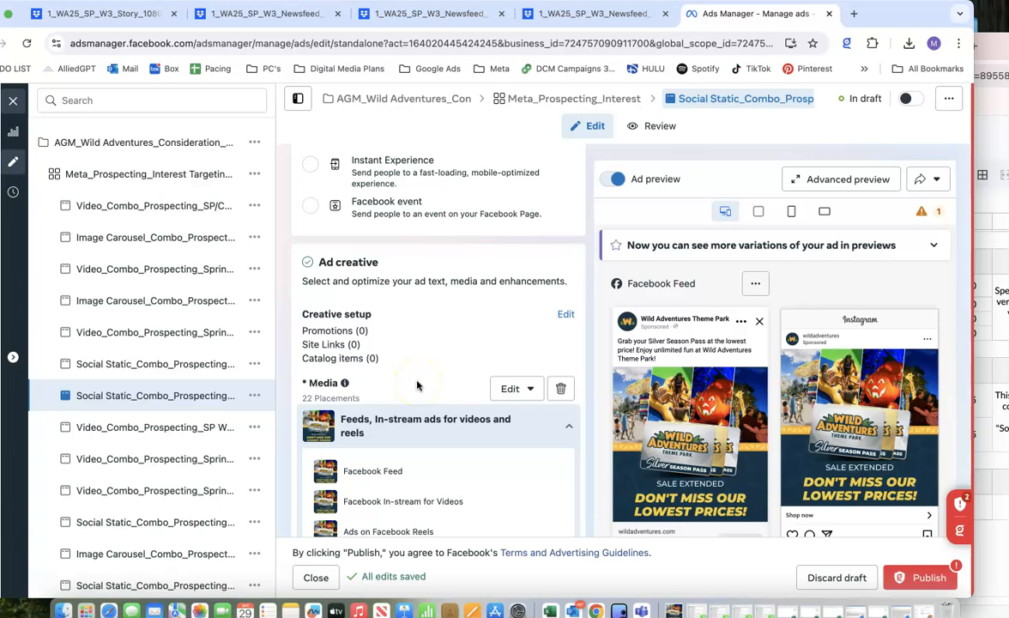
{"action": "scroll", "coordinate": [418, 386], "scroll_direction": "down", "scroll_amount": 3}
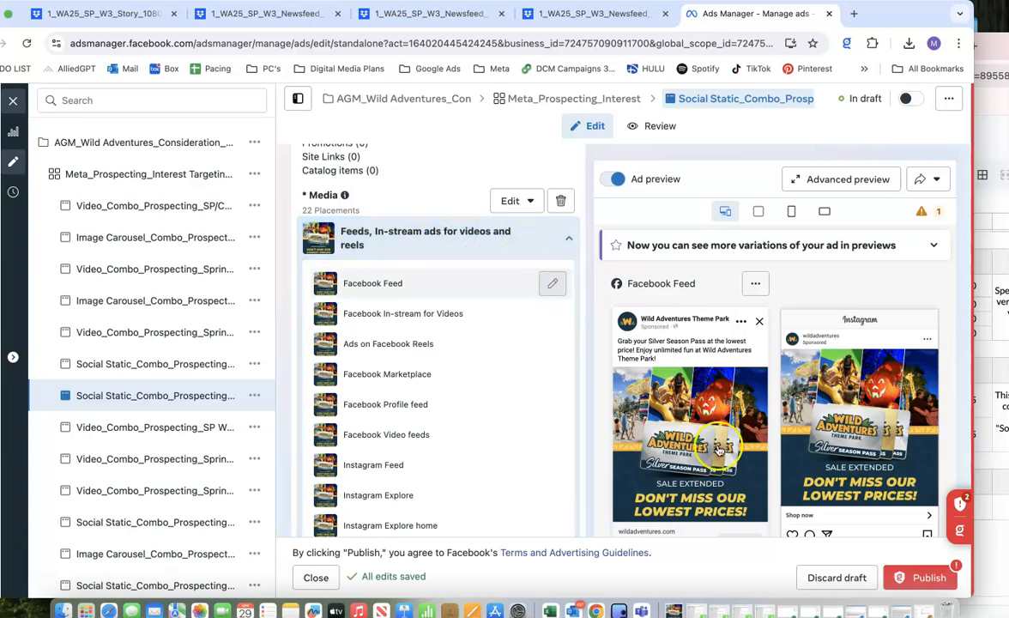
Preview the ad in the Facebook Feed and Facebook In-stream for Videos placements.
{"action": "left_click", "coordinate": [365, 283]}
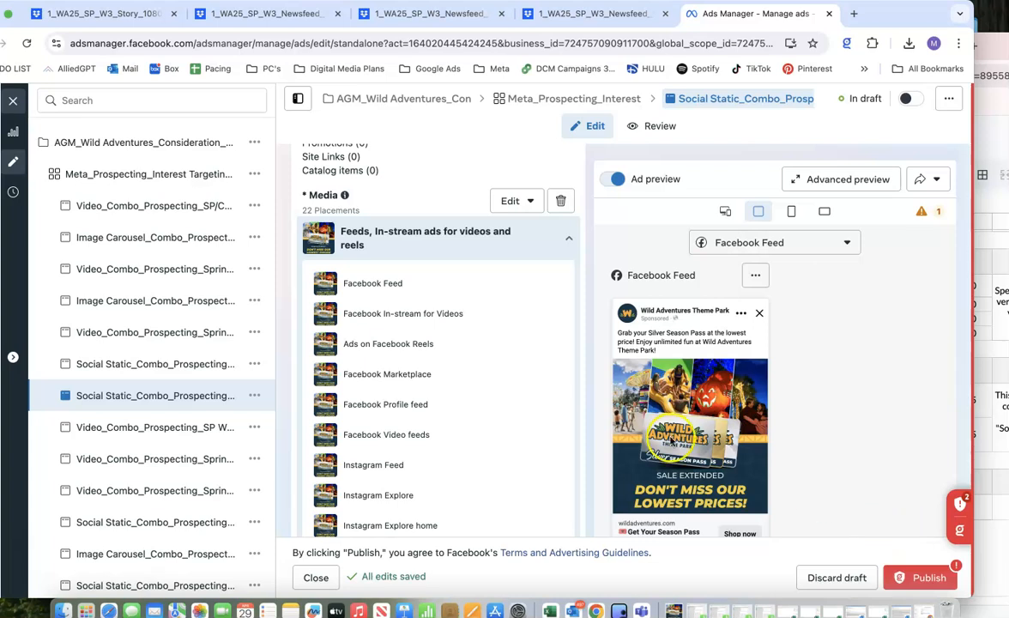
{"action": "scroll", "coordinate": [671, 437], "scroll_direction": "down", "scroll_amount": 1}
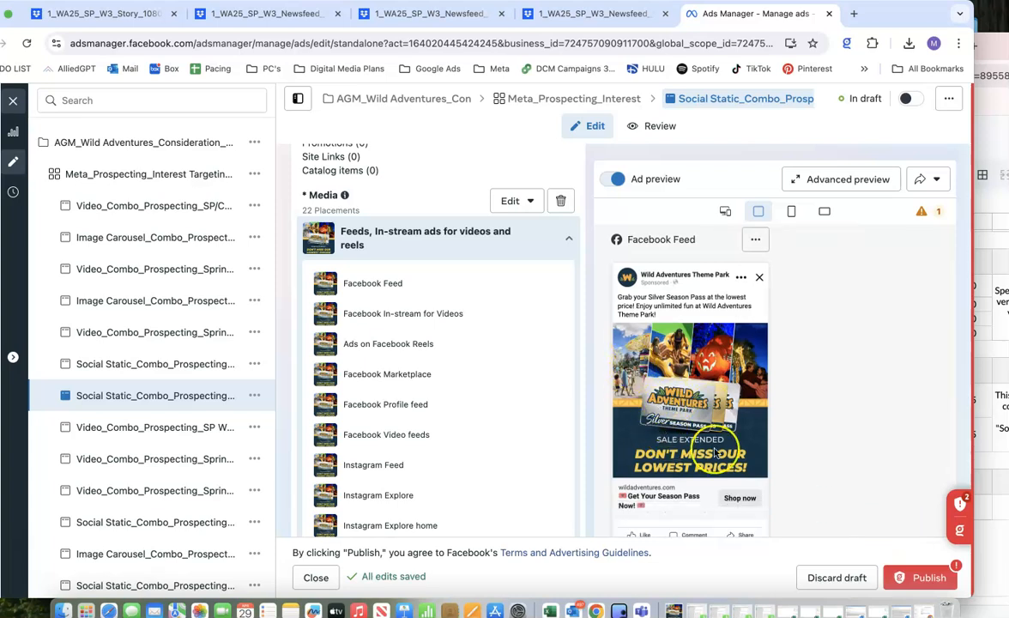
{"action": "left_click", "coordinate": [380, 309]}
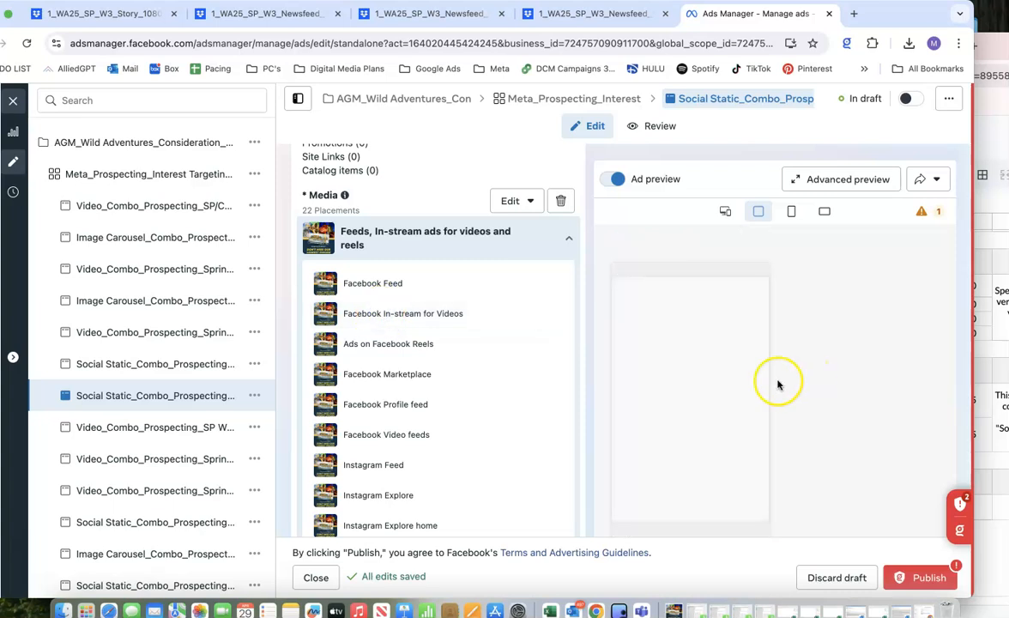
{"action": "scroll", "coordinate": [416, 388], "scroll_direction": "down", "scroll_amount": 1}
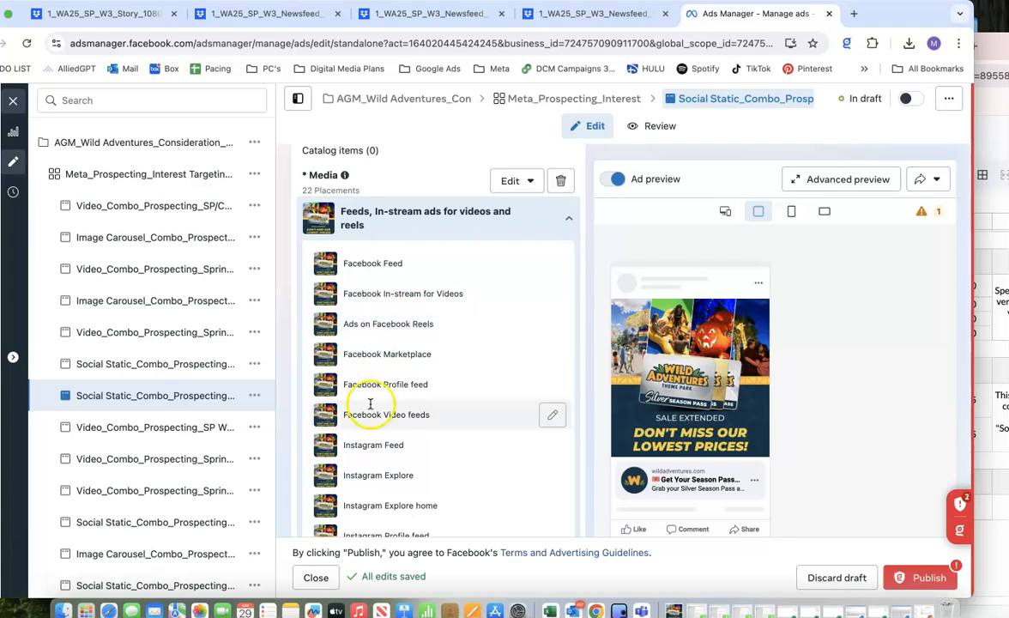
Expand the Stories and Reels, Search results, Apps and sites media group and compare its placement images with the feed placements.
{"action": "scroll", "coordinate": [352, 412], "scroll_direction": "down", "scroll_amount": 3}
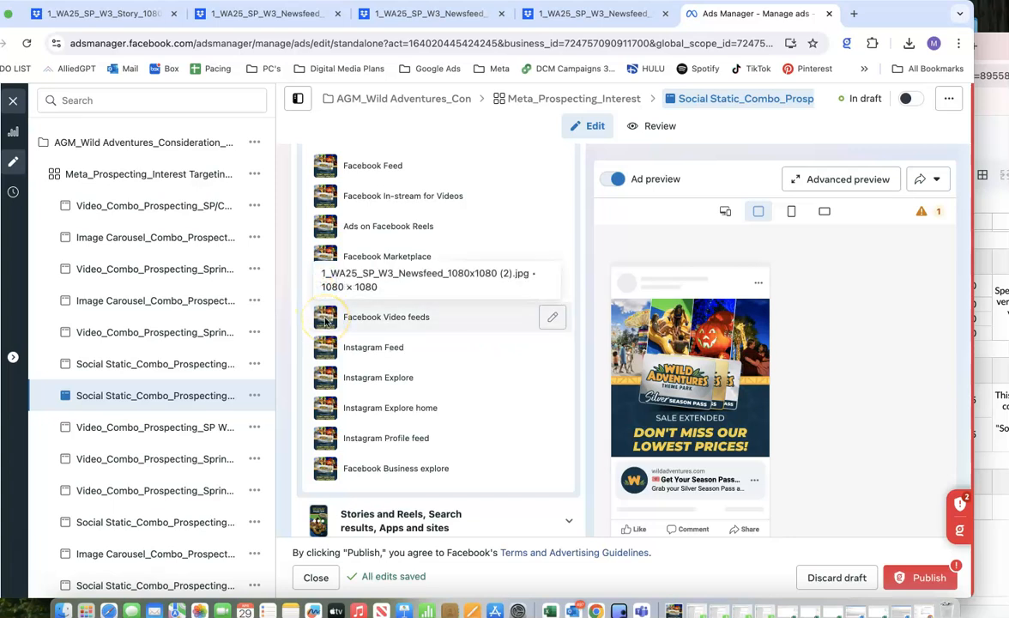
{"action": "scroll", "coordinate": [354, 515], "scroll_direction": "down", "scroll_amount": 3}
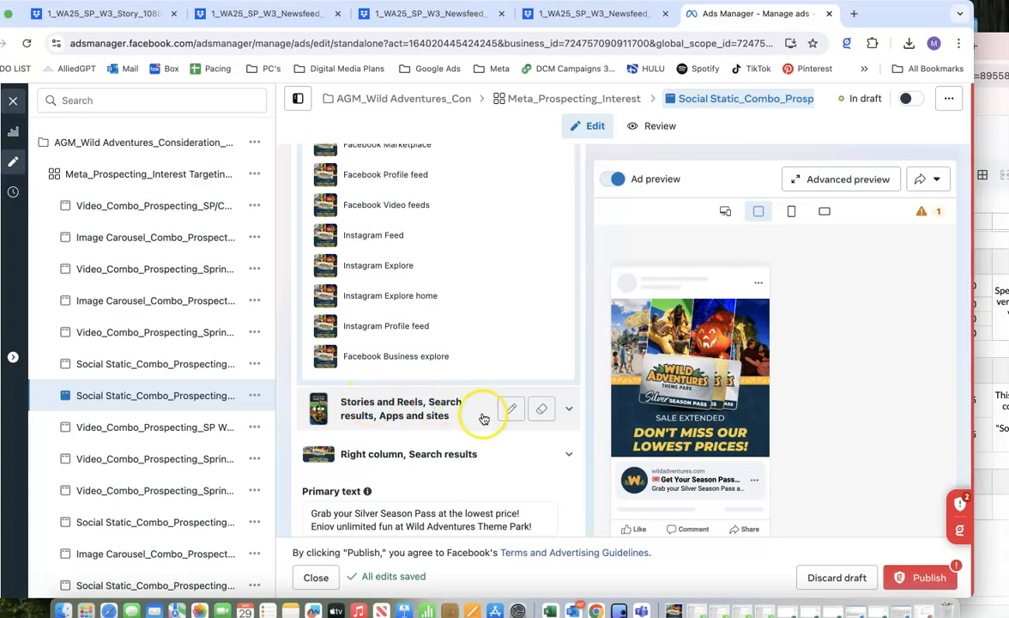
{"action": "left_click", "coordinate": [569, 409]}
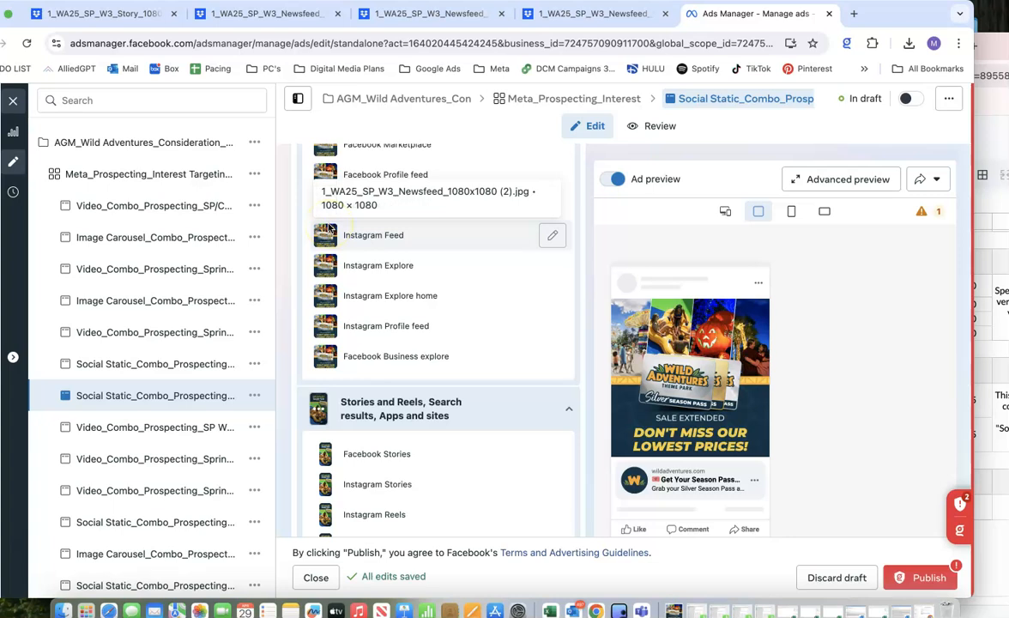
{"action": "scroll", "coordinate": [384, 429], "scroll_direction": "down", "scroll_amount": 5}
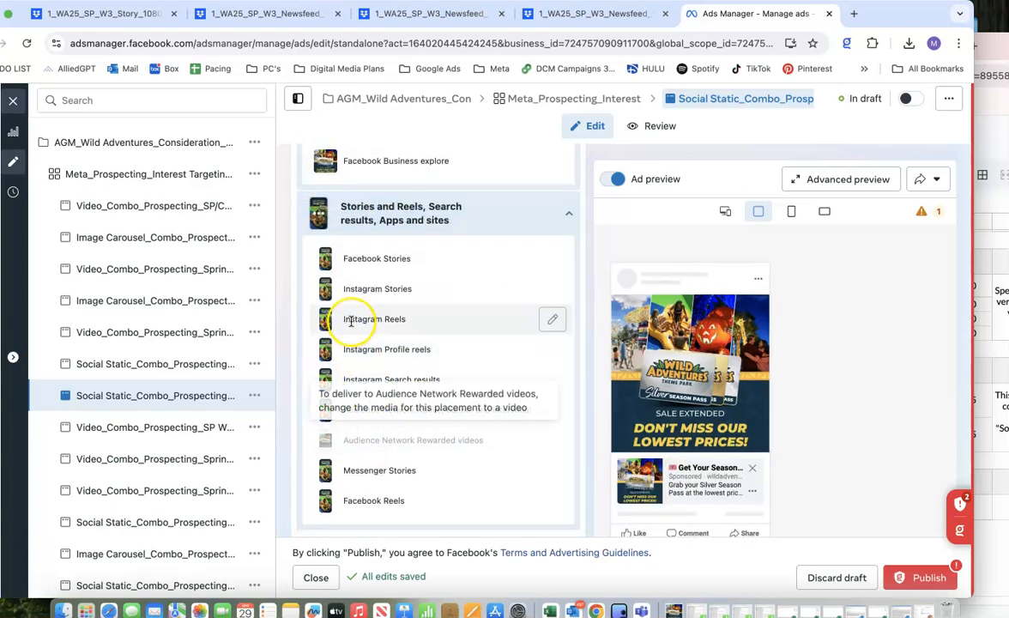
{"action": "scroll", "coordinate": [344, 276], "scroll_direction": "down", "scroll_amount": 1}
{"action": "left_click_drag", "start_coordinate": [354, 218], "coordinate": [542, 209]}
{"action": "scroll", "coordinate": [532, 236], "scroll_direction": "up", "scroll_amount": 5}
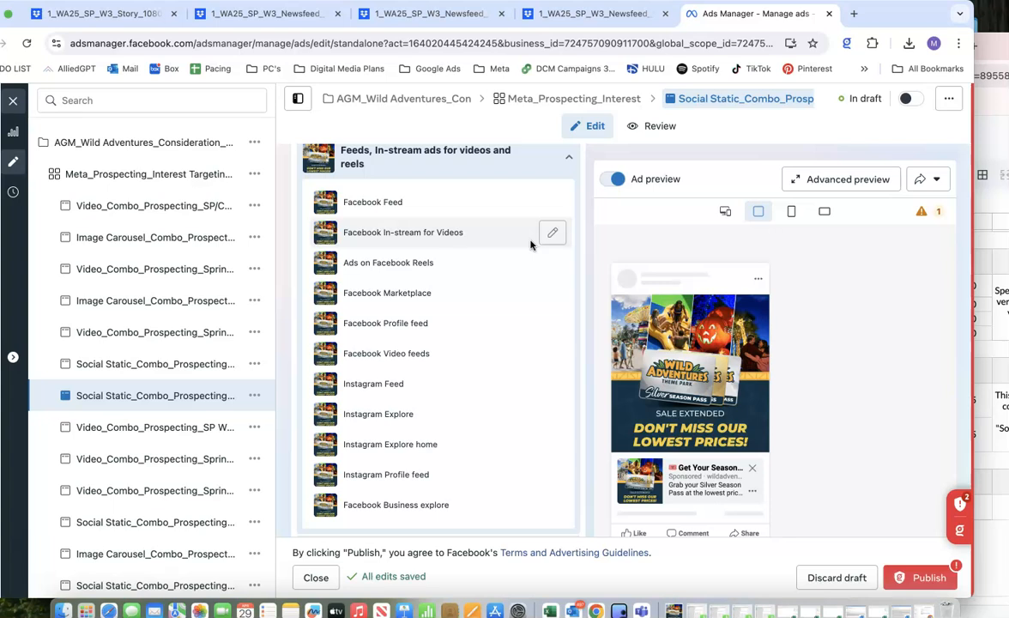
{"action": "scroll", "coordinate": [530, 244], "scroll_direction": "down", "scroll_amount": 5}
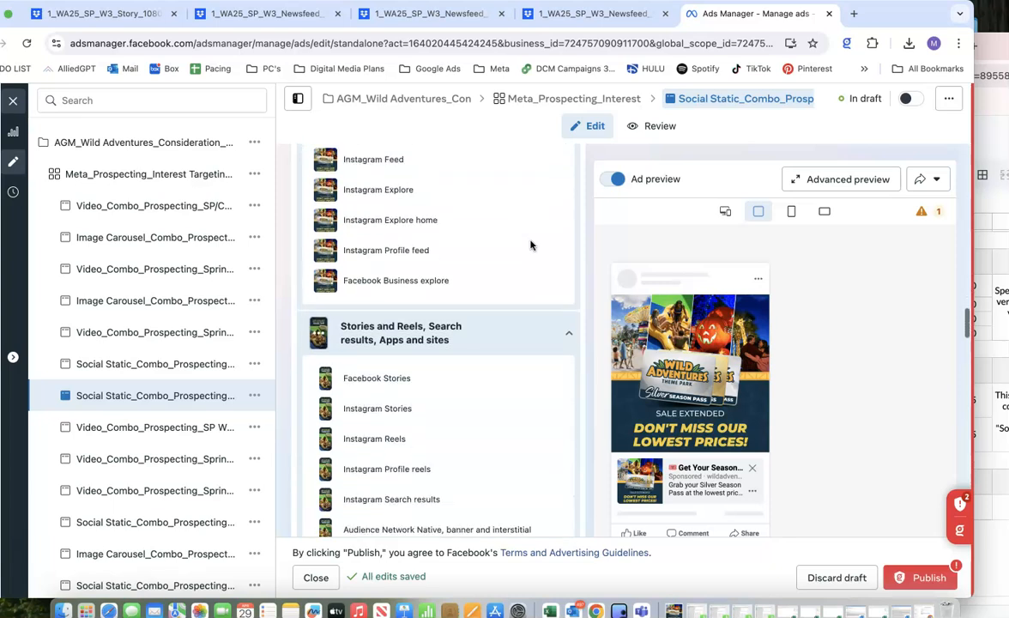
{"action": "scroll", "coordinate": [521, 243], "scroll_direction": "down", "scroll_amount": 3}
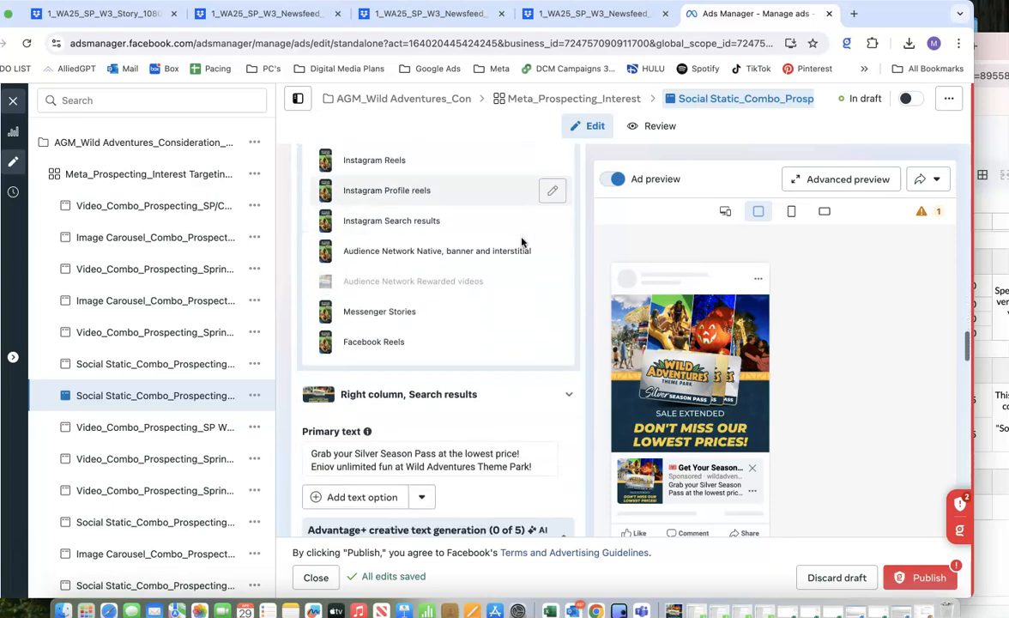
Expand the Right column, Search results media group and check the images across all three placement groups.
{"action": "left_click", "coordinate": [563, 329]}
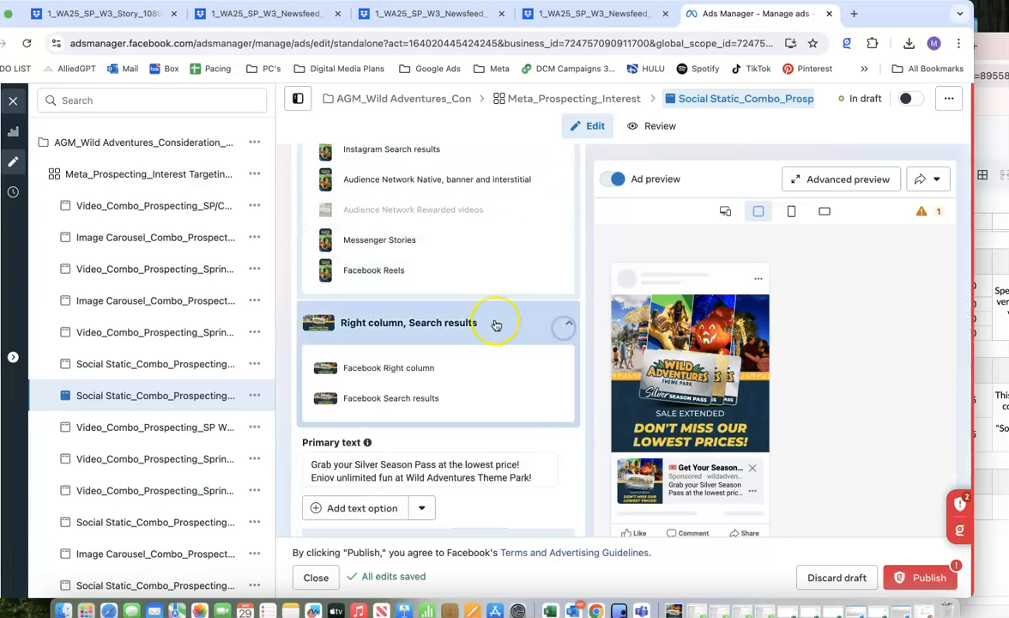
{"action": "scroll", "coordinate": [471, 328], "scroll_direction": "down", "scroll_amount": 1}
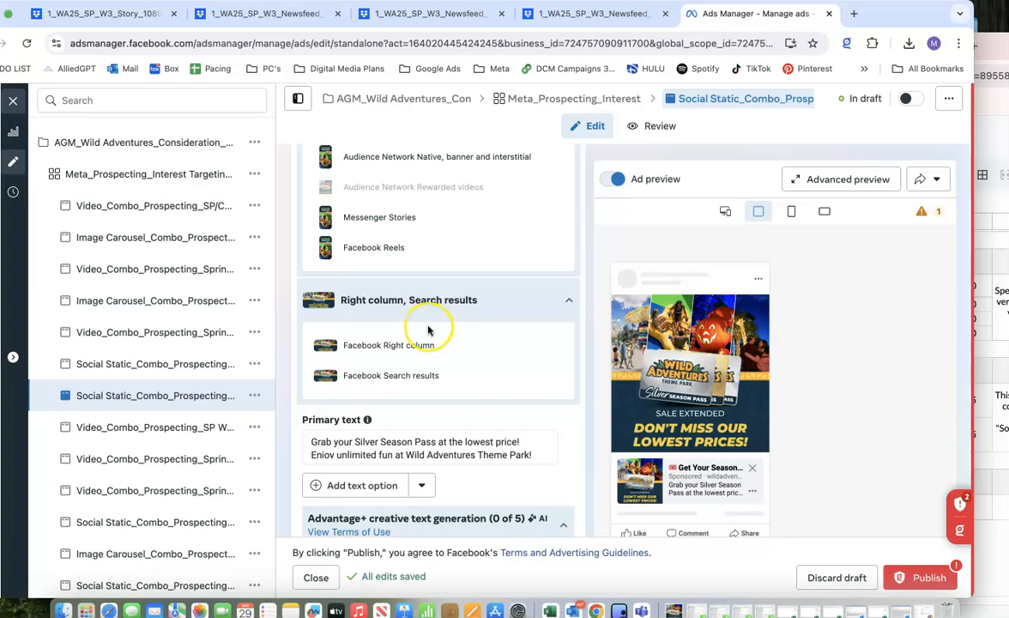
{"action": "scroll", "coordinate": [428, 329], "scroll_direction": "up", "scroll_amount": 10}
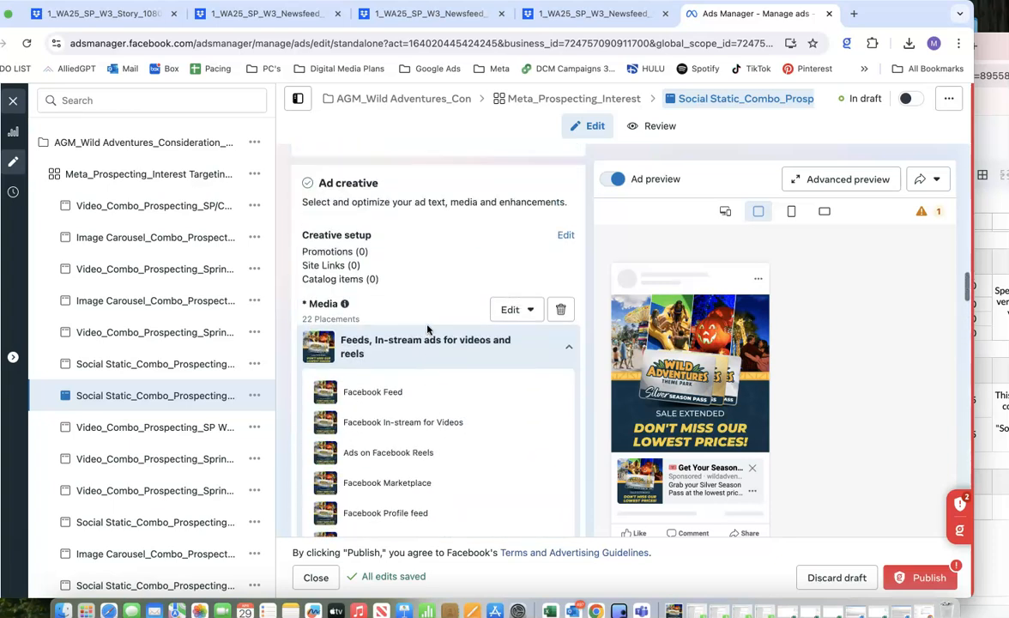
{"action": "scroll", "coordinate": [427, 330], "scroll_direction": "up", "scroll_amount": 2}
{"action": "scroll", "coordinate": [427, 329], "scroll_direction": "down", "scroll_amount": 8}
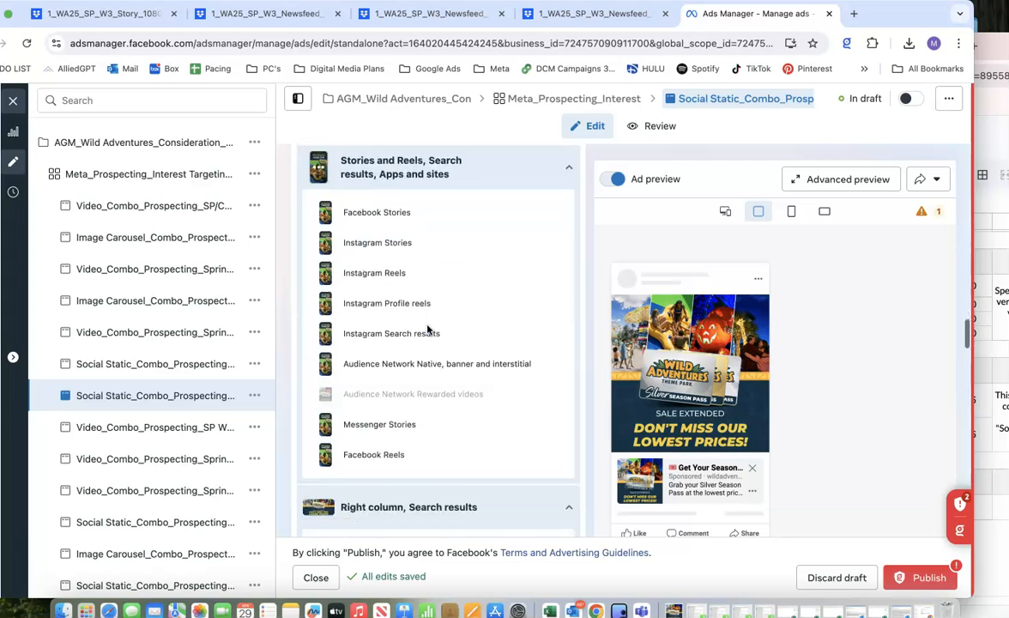
Review the ad's primary text and its AI variations, description, call to action, info labels and Advantage+ creative section.
{"action": "scroll", "coordinate": [427, 330], "scroll_direction": "down", "scroll_amount": 3}
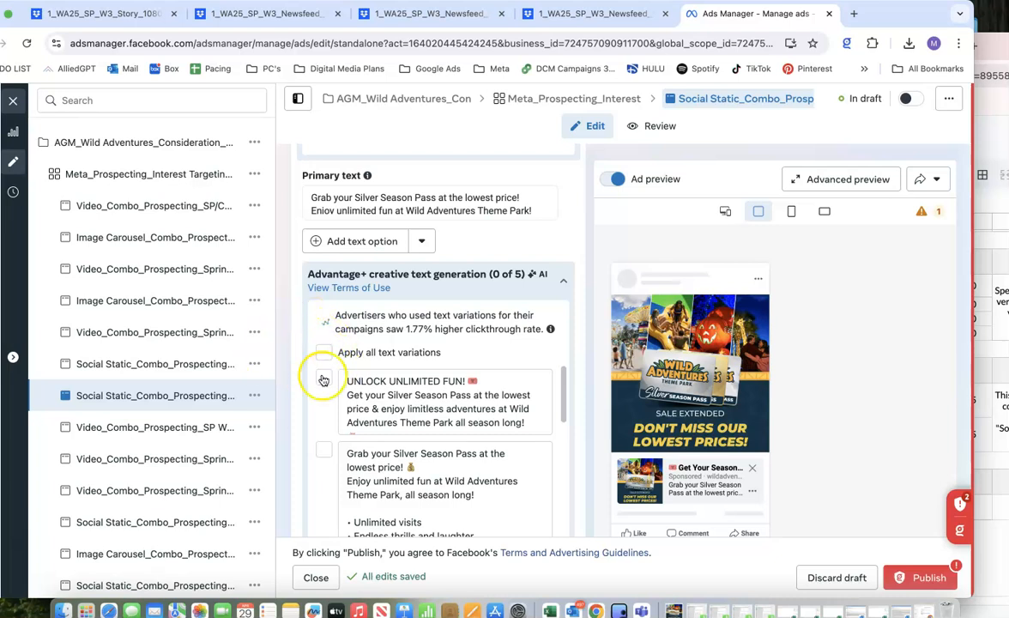
{"action": "scroll", "coordinate": [329, 369], "scroll_direction": "down", "scroll_amount": 1}
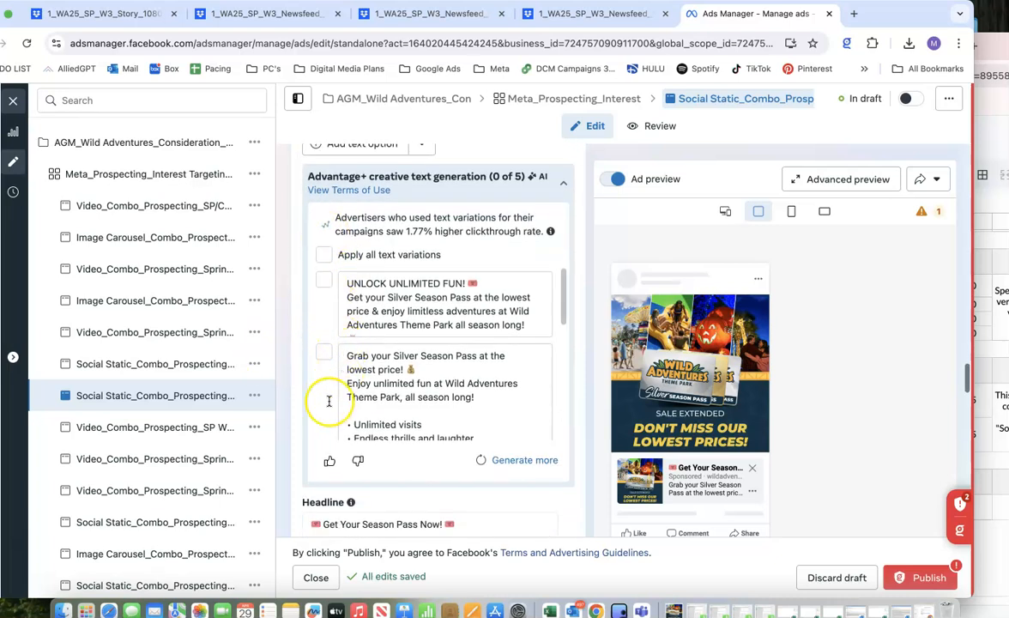
{"action": "scroll", "coordinate": [329, 401], "scroll_direction": "down", "scroll_amount": 5}
{"action": "scroll", "coordinate": [454, 344], "scroll_direction": "down", "scroll_amount": 1}
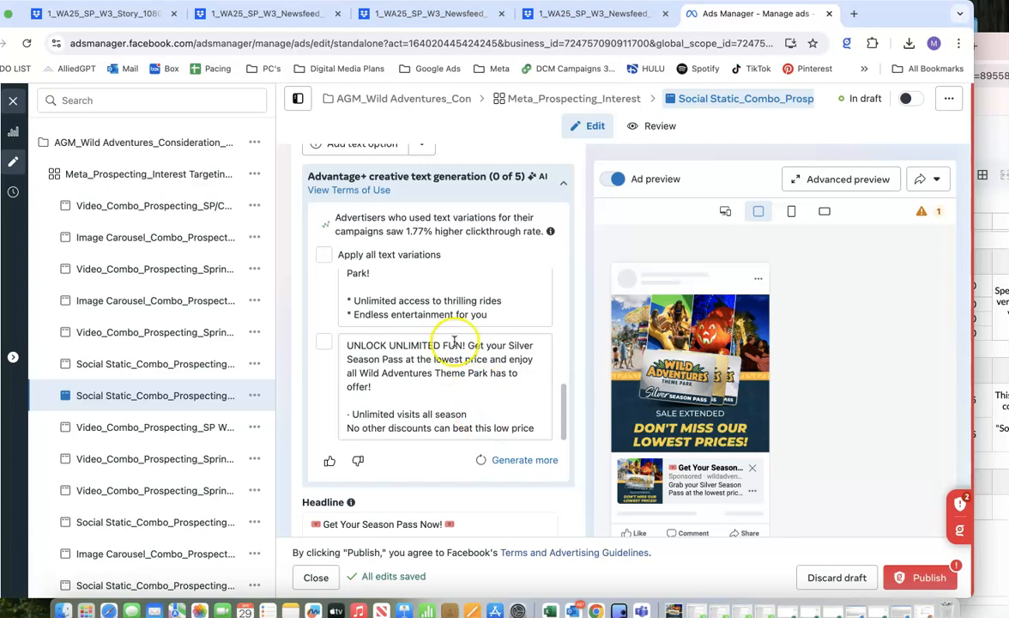
{"action": "scroll", "coordinate": [506, 475], "scroll_direction": "down", "scroll_amount": 7}
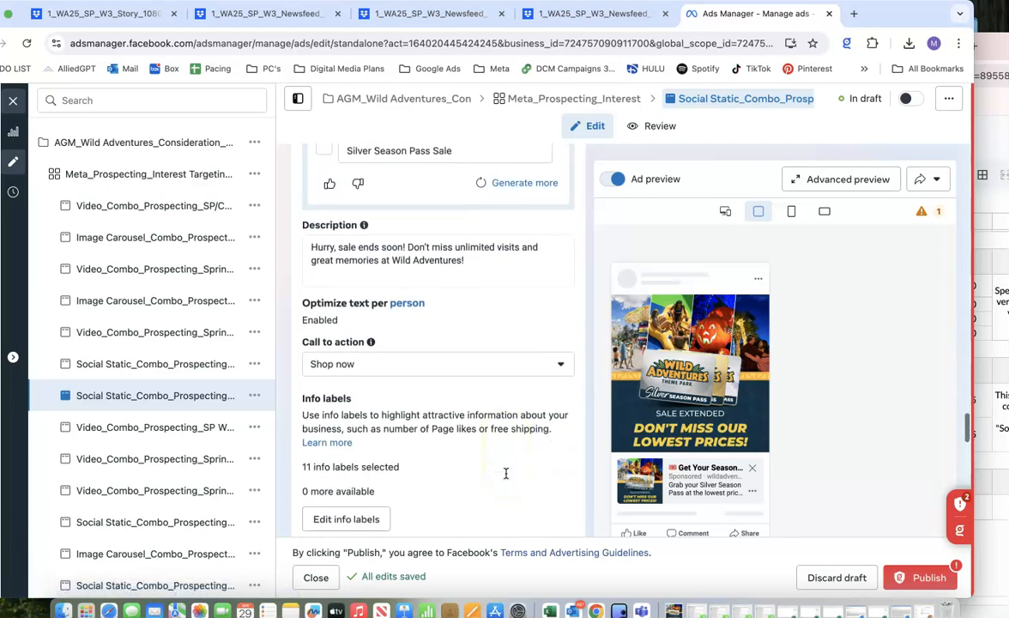
{"action": "scroll", "coordinate": [507, 475], "scroll_direction": "down", "scroll_amount": 7}
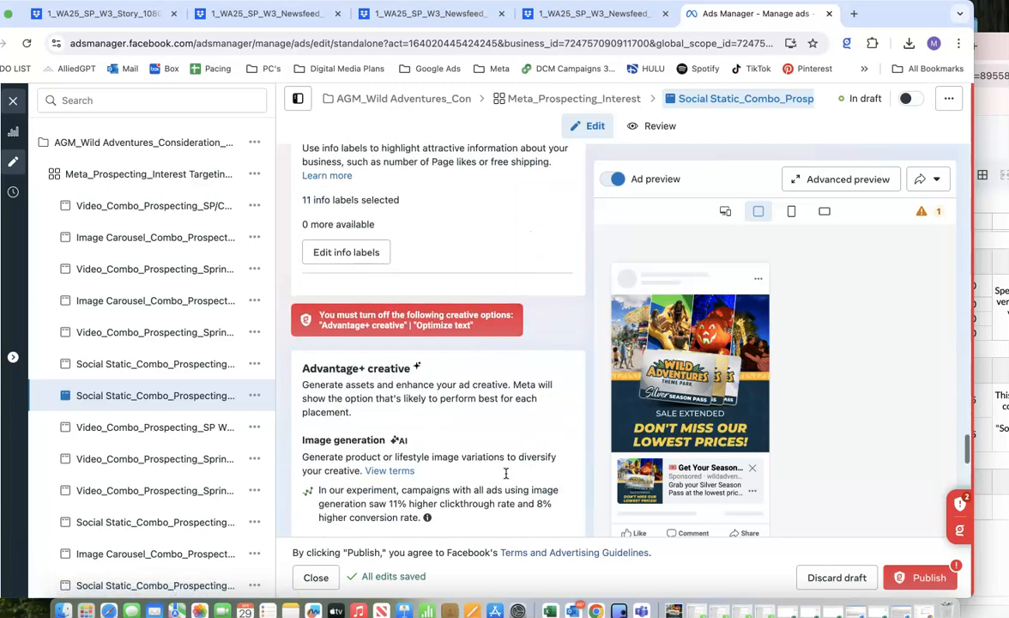
{"action": "scroll", "coordinate": [506, 474], "scroll_direction": "down", "scroll_amount": 4}
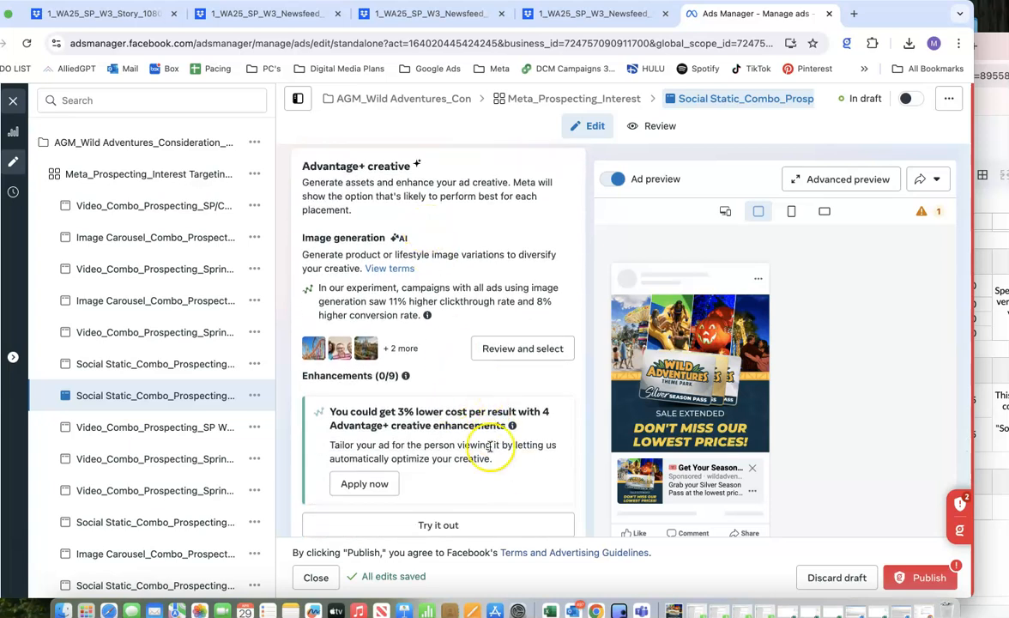
{"action": "scroll", "coordinate": [502, 454], "scroll_direction": "down", "scroll_amount": 1}
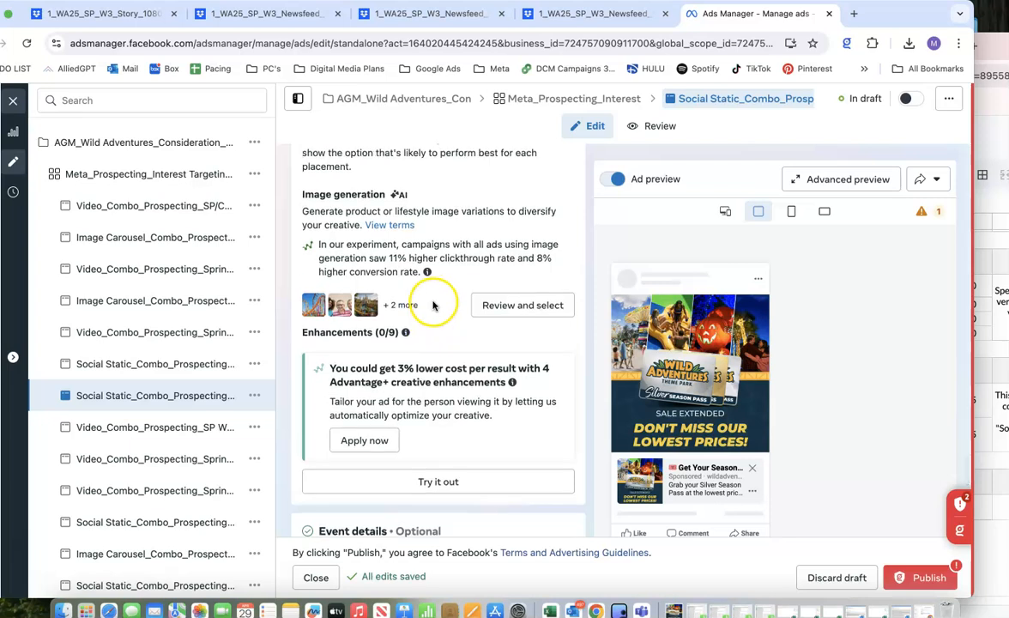
Review the ad's Advantage+ creative section and open the advanced preview of its enhancements.
{"action": "scroll", "coordinate": [433, 305], "scroll_direction": "up", "scroll_amount": 1}
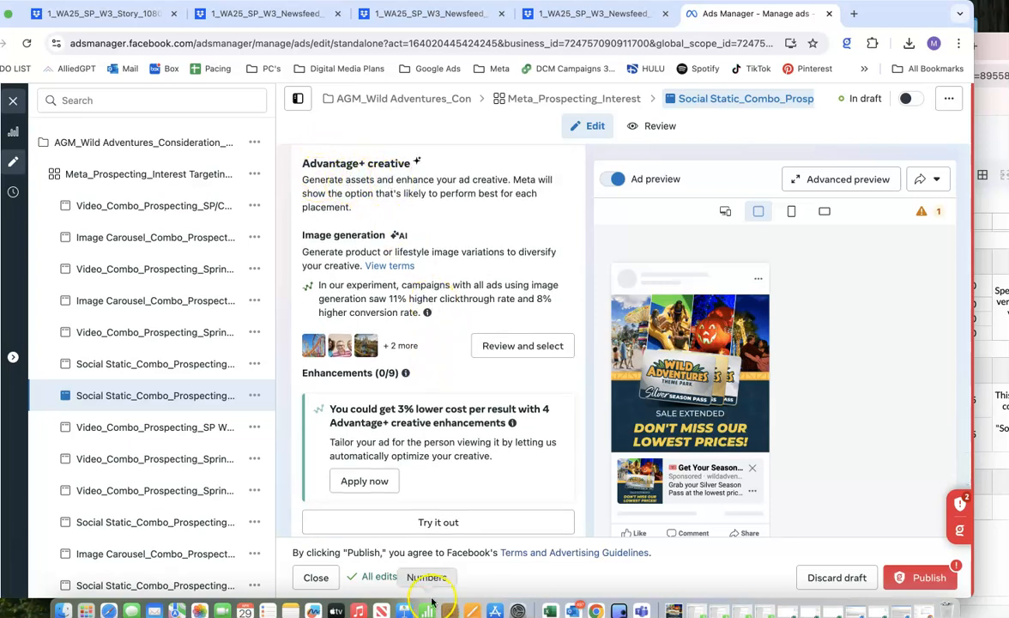
{"action": "scroll", "coordinate": [429, 534], "scroll_direction": "down", "scroll_amount": 1}
{"action": "left_click", "coordinate": [417, 469]}
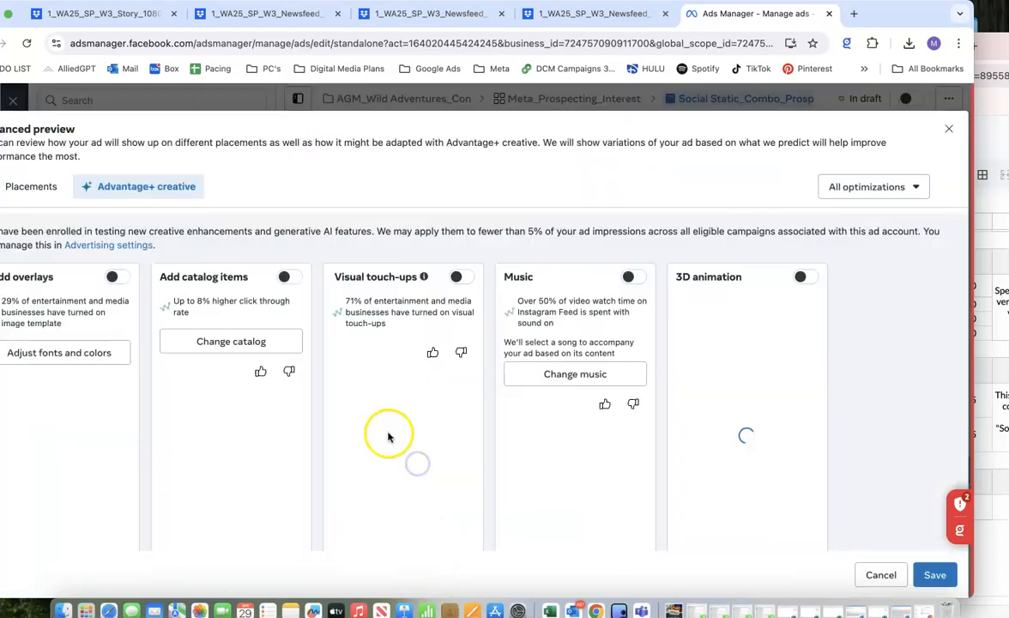
{"action": "scroll", "coordinate": [386, 423], "scroll_direction": "down", "scroll_amount": 10}
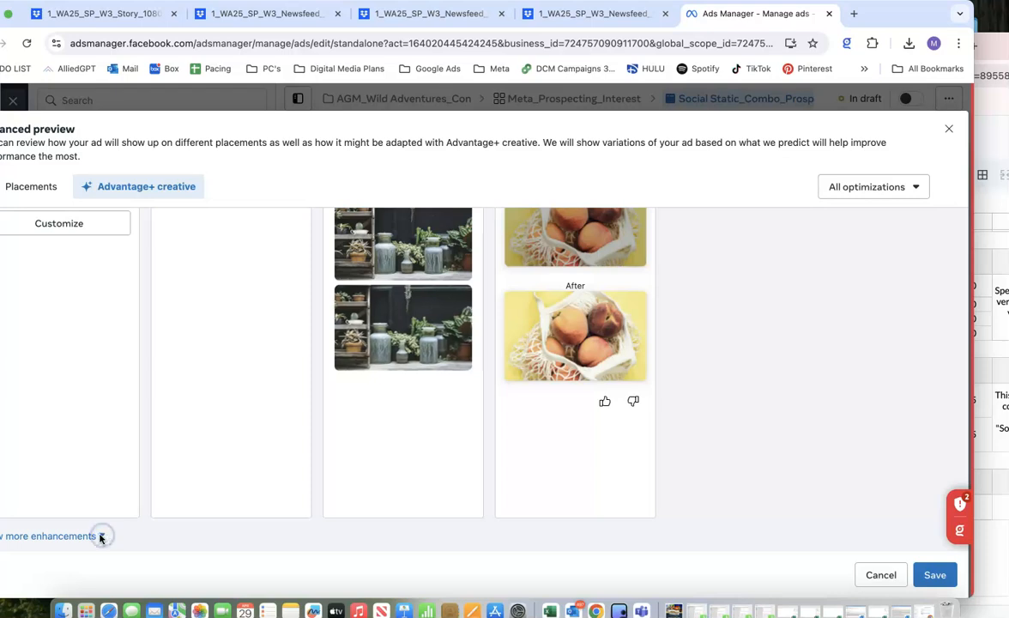
Bring the whole preview into view, expand the additional Advantage+ enhancements to check them, and save the creative settings.
{"action": "left_click_drag", "start_coordinate": [872, 14], "coordinate": [922, 18]}
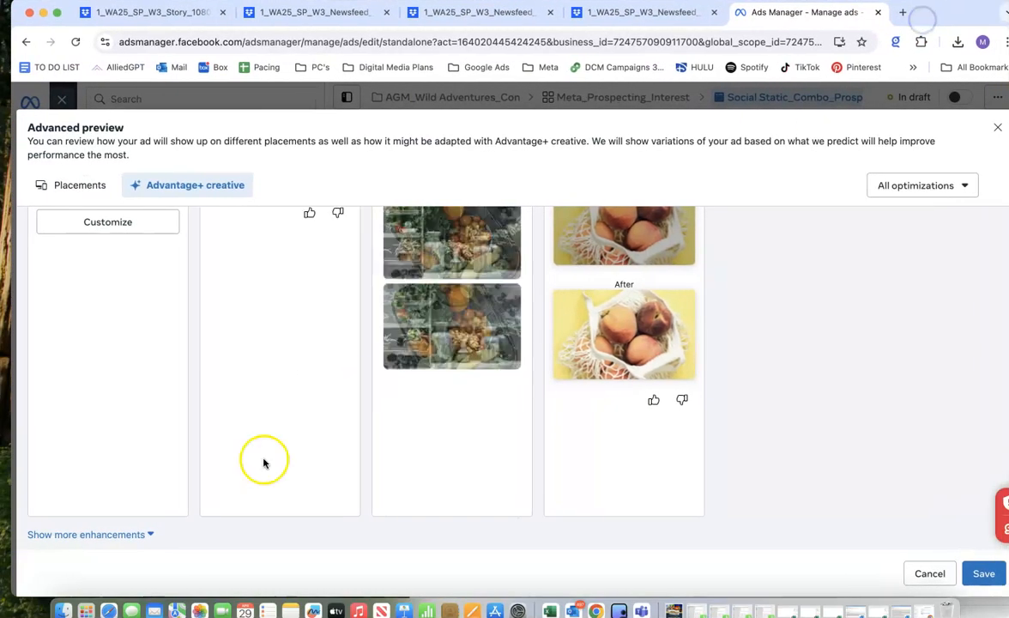
{"action": "left_click", "coordinate": [142, 542]}
{"action": "scroll", "coordinate": [135, 453], "scroll_direction": "down", "scroll_amount": 5}
{"action": "scroll", "coordinate": [146, 286], "scroll_direction": "up", "scroll_amount": 2}
{"action": "left_click", "coordinate": [166, 333]}
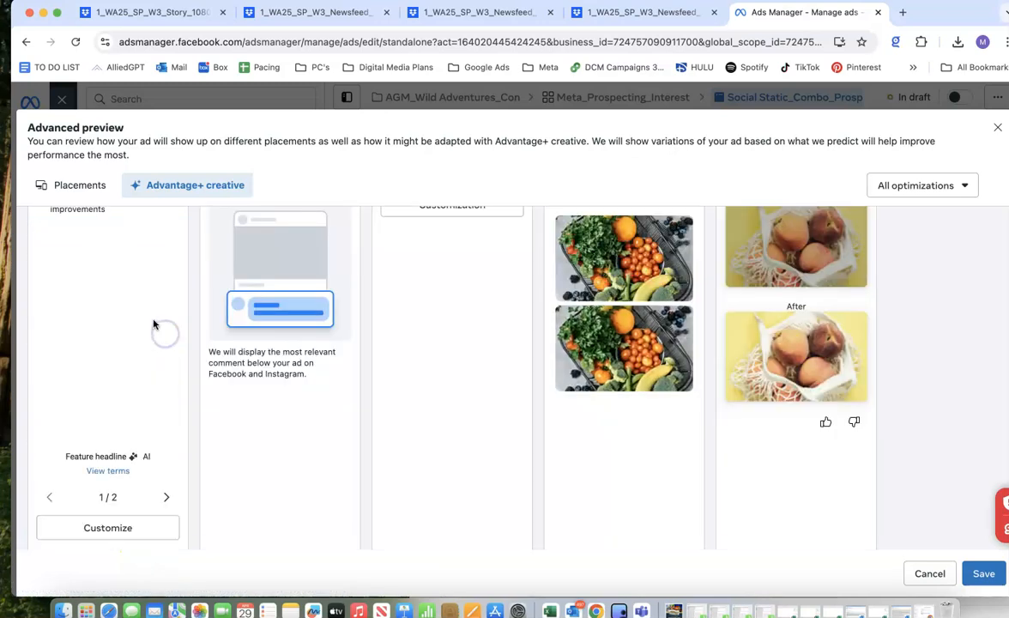
{"action": "left_click", "coordinate": [984, 574]}
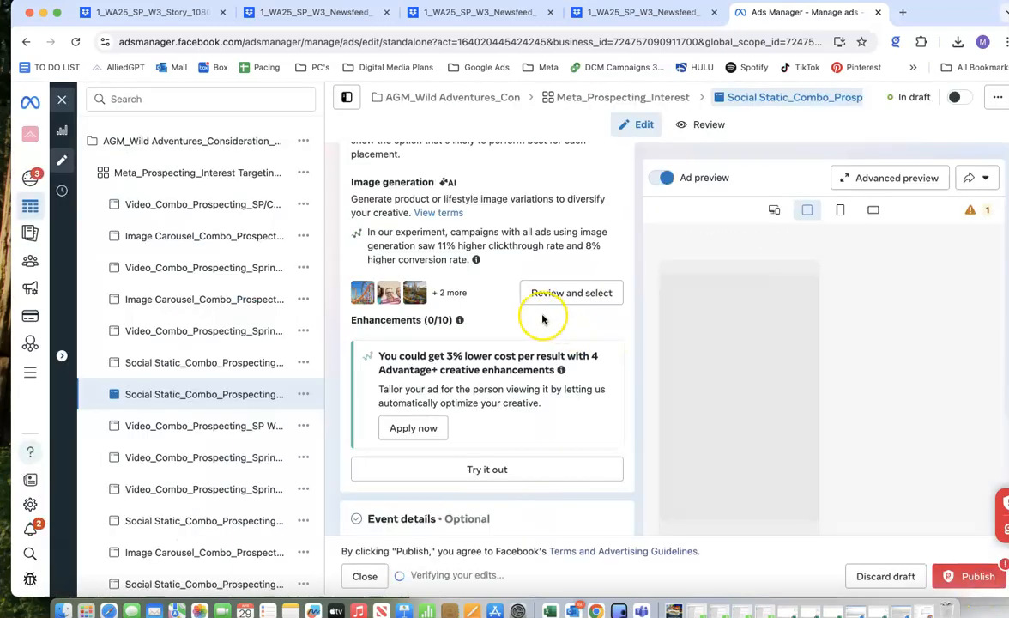
Review the ad's languages, tracking and URL parameters sections.
{"action": "scroll", "coordinate": [473, 455], "scroll_direction": "down", "scroll_amount": 10}
{"action": "scroll", "coordinate": [473, 458], "scroll_direction": "down", "scroll_amount": 4}
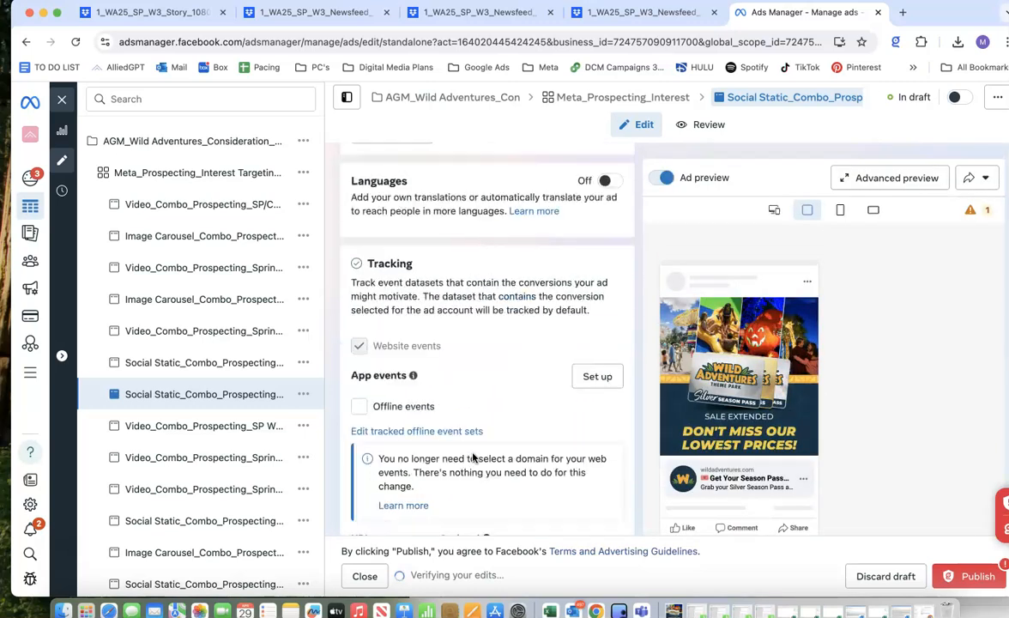
{"action": "scroll", "coordinate": [455, 459], "scroll_direction": "down", "scroll_amount": 5}
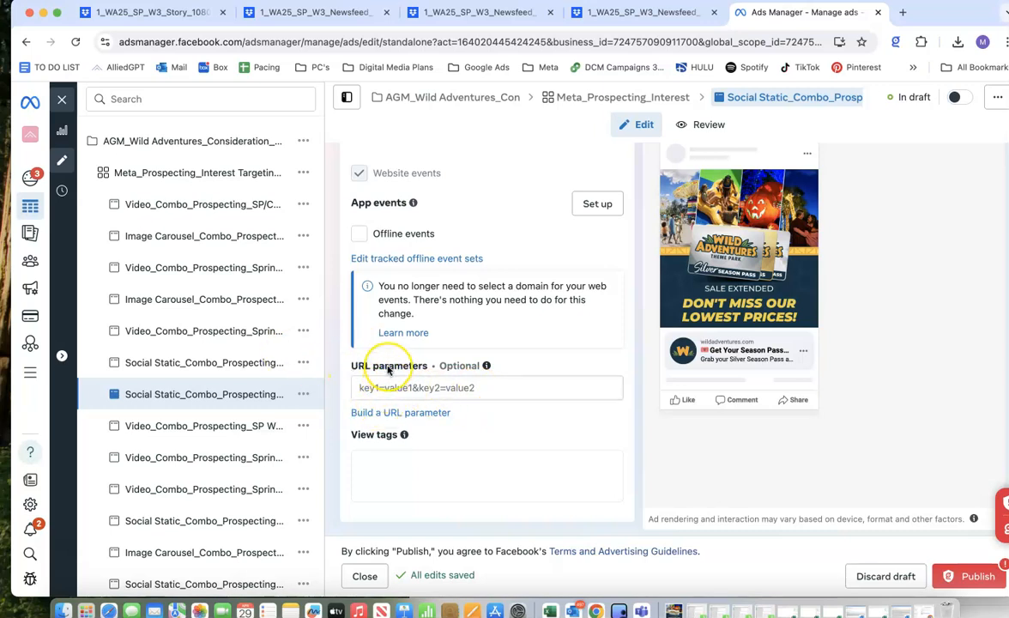
Recheck the ad's placement images, website destination, browser add-ons and identity settings.
{"action": "scroll", "coordinate": [388, 369], "scroll_direction": "up", "scroll_amount": 5}
{"action": "scroll", "coordinate": [388, 369], "scroll_direction": "up", "scroll_amount": 8}
{"action": "scroll", "coordinate": [388, 369], "scroll_direction": "up", "scroll_amount": 10}
{"action": "scroll", "coordinate": [388, 369], "scroll_direction": "up", "scroll_amount": 15}
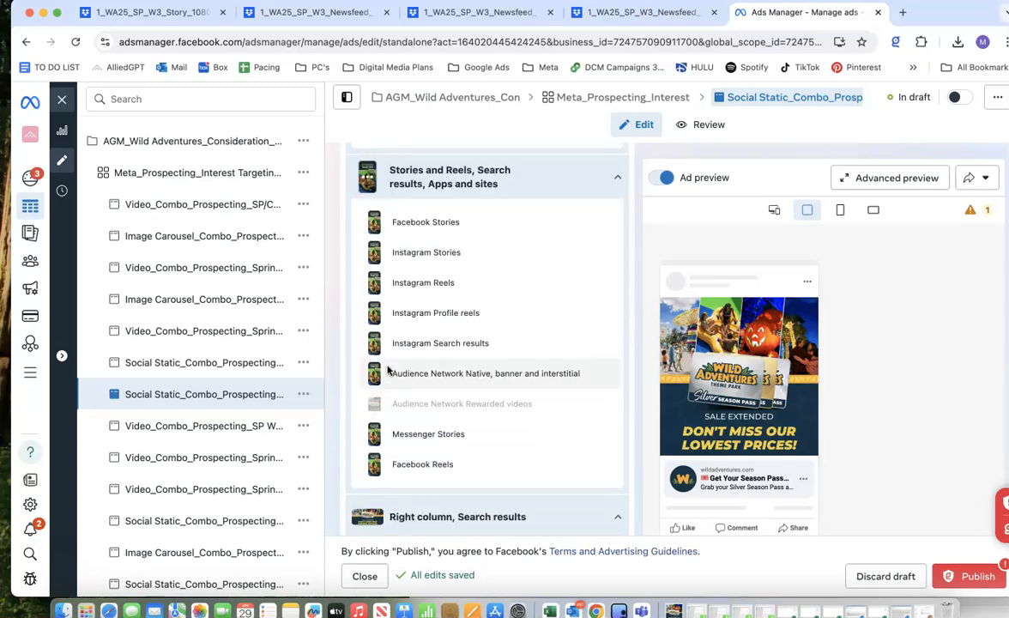
{"action": "scroll", "coordinate": [388, 369], "scroll_direction": "up", "scroll_amount": 3}
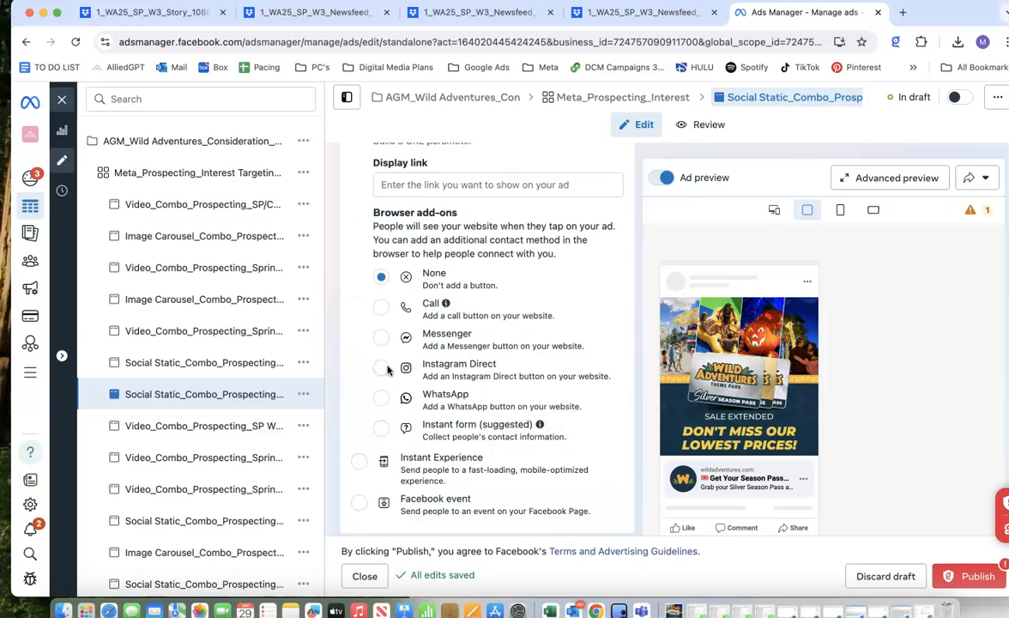
{"action": "scroll", "coordinate": [388, 368], "scroll_direction": "up", "scroll_amount": 10}
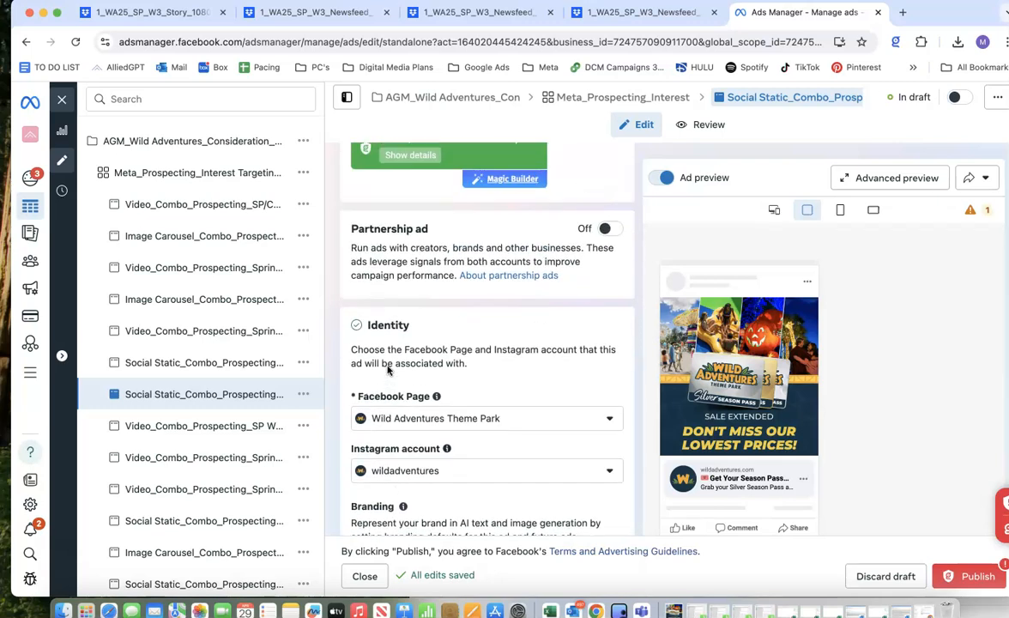
Switch to the Paid Social AIDA Copywriting Template spreadsheet, review its ad copy and campaign details in full screen, and exit full screen.
{"action": "left_click", "coordinate": [118, 185]}
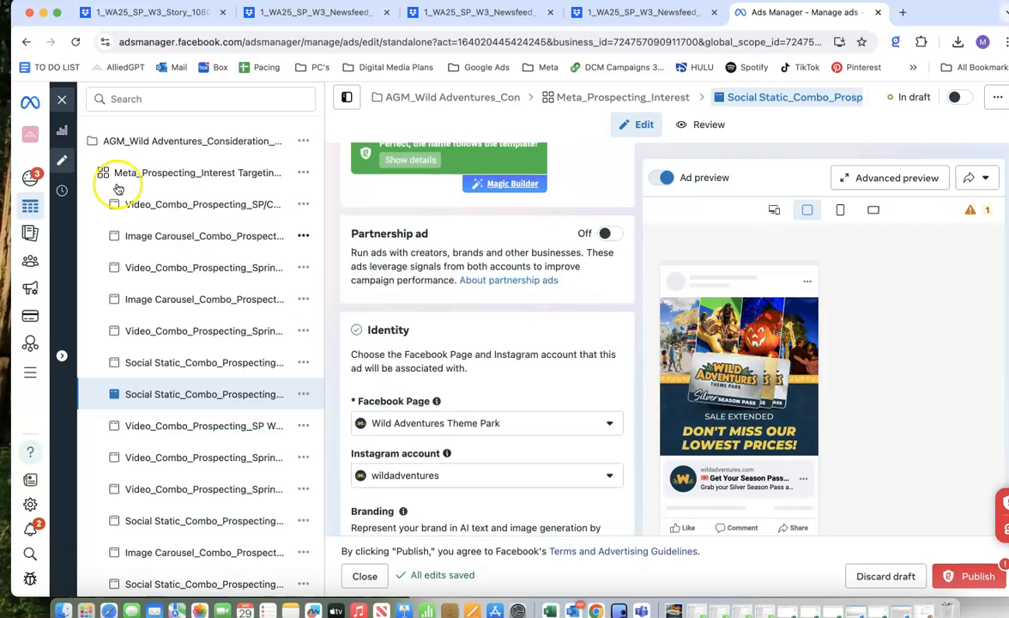
{"action": "left_click", "coordinate": [42, 14]}
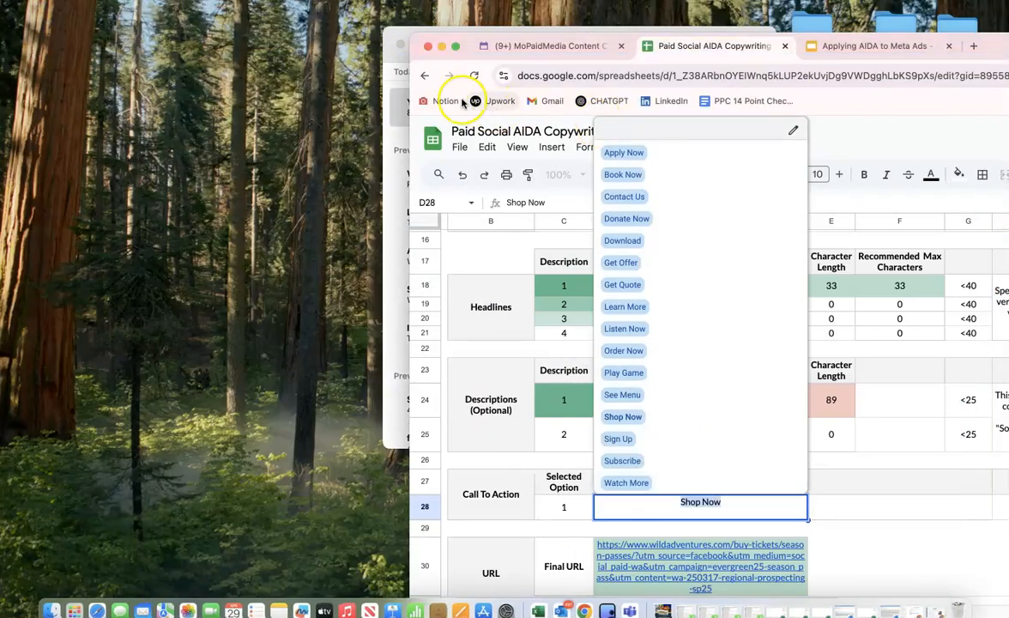
{"action": "left_click", "coordinate": [454, 47]}
{"action": "left_click", "coordinate": [562, 481]}
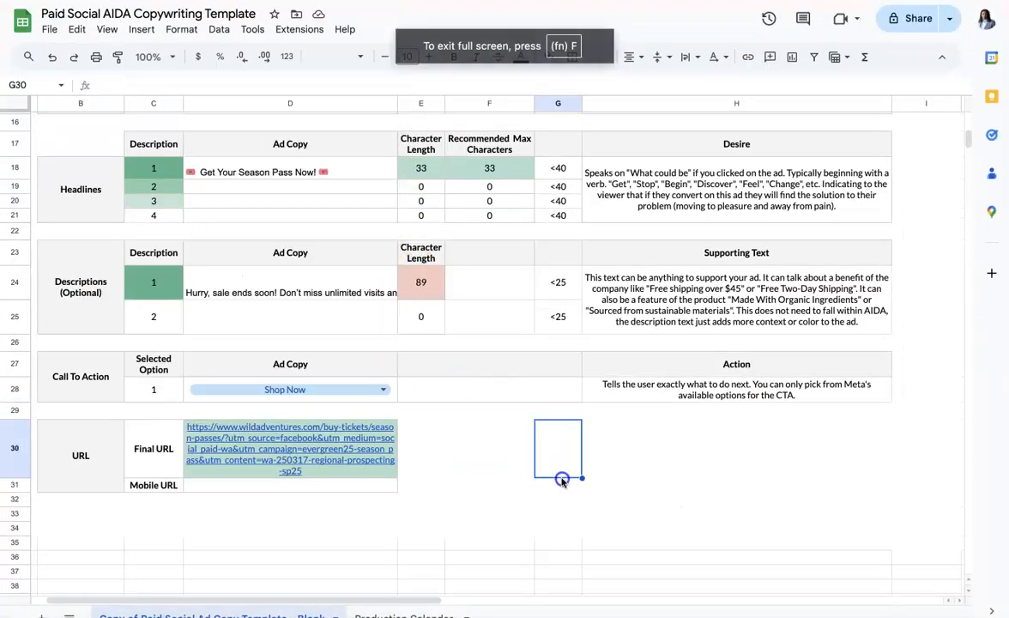
{"action": "scroll", "coordinate": [416, 372], "scroll_direction": "up", "scroll_amount": 5}
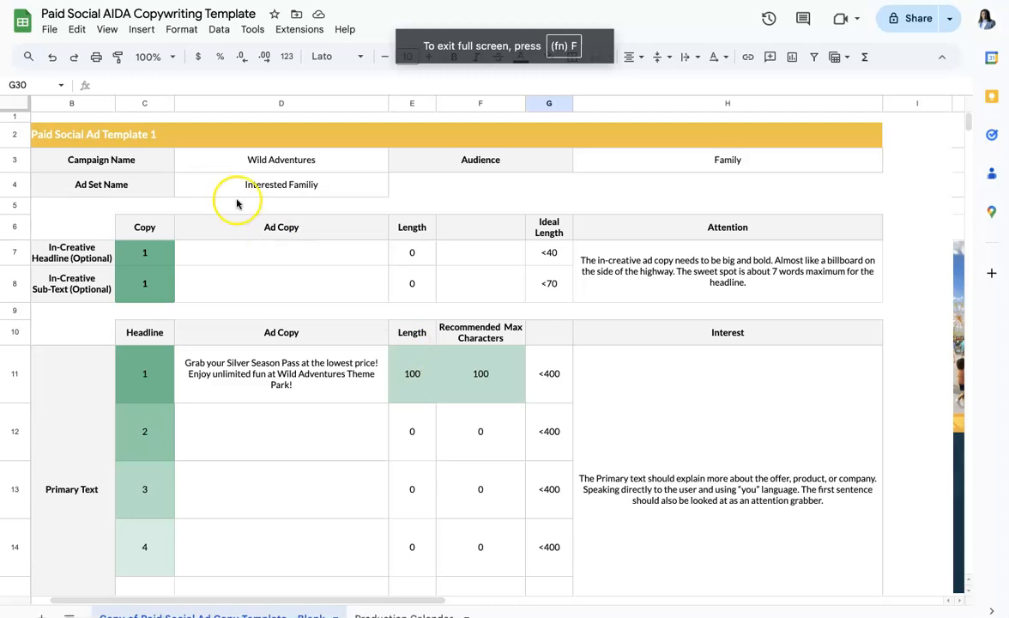
{"action": "mouse_move", "coordinate": [112, 2]}
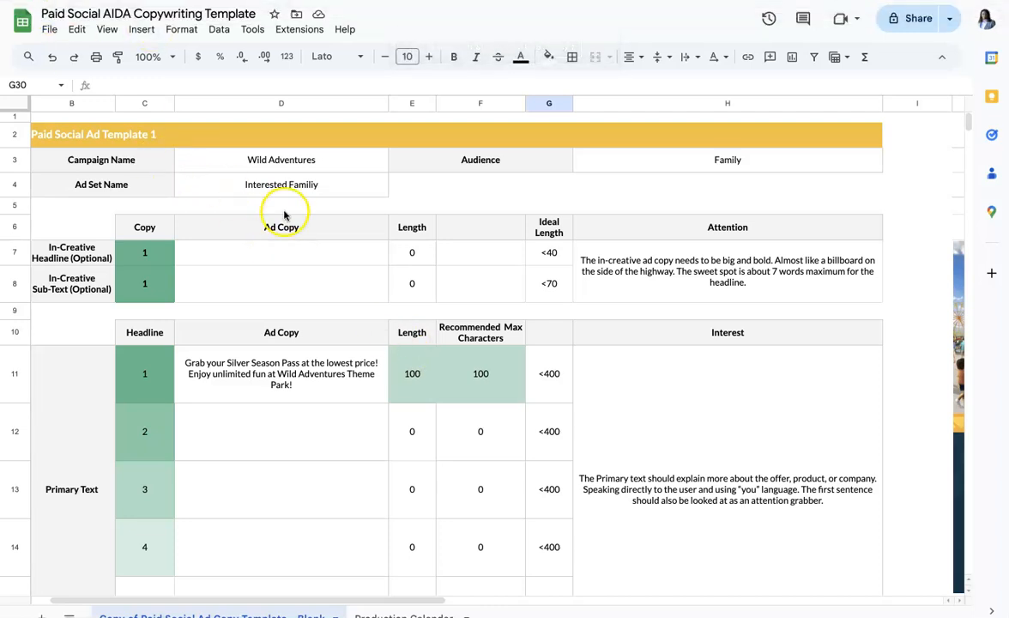
{"action": "mouse_move", "coordinate": [390, 5]}
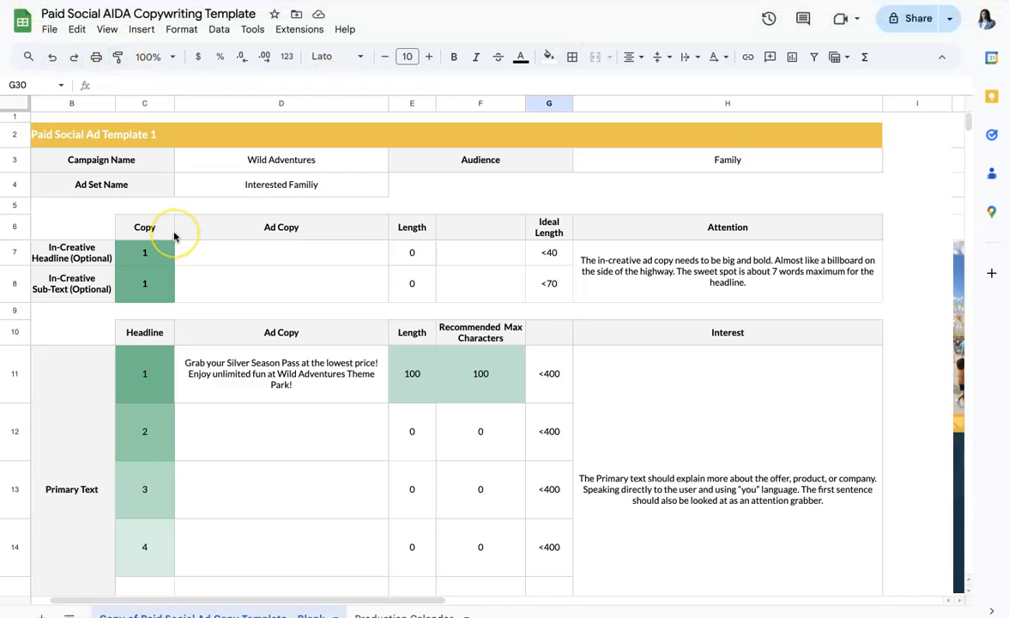
{"action": "left_click", "coordinate": [43, 10]}
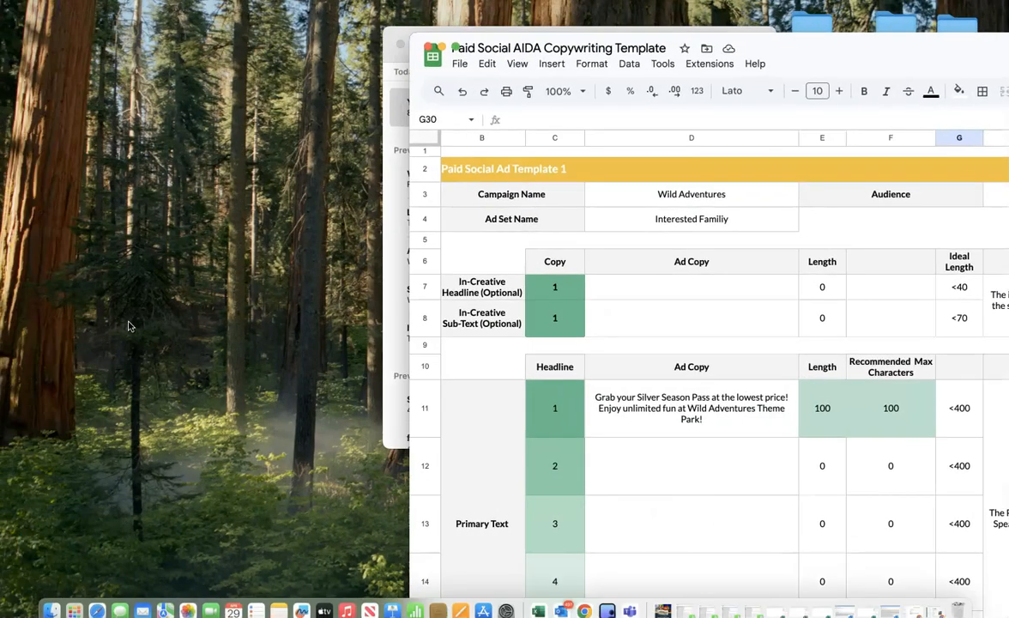